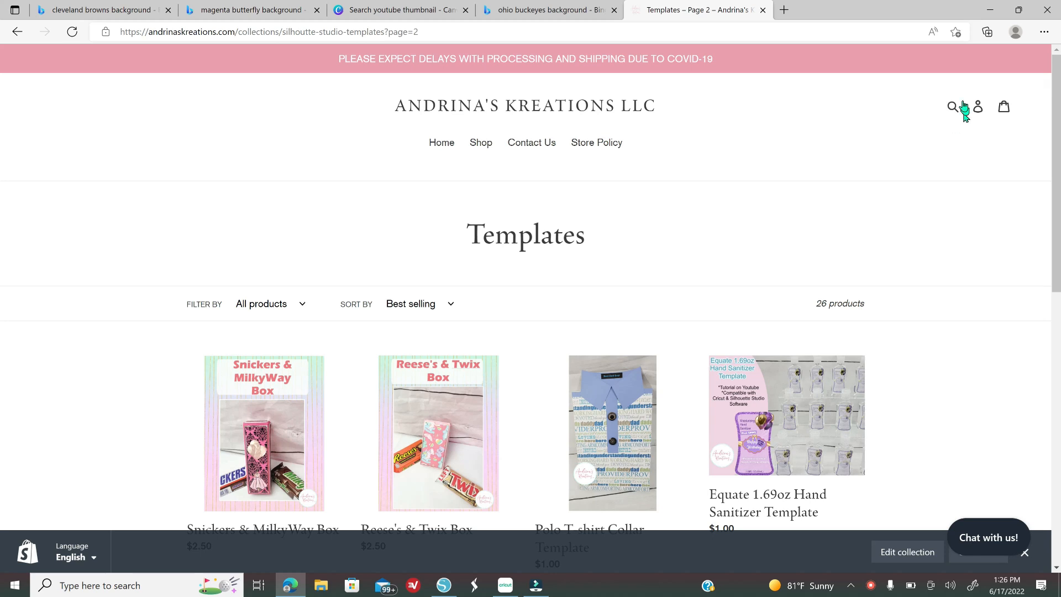
# Browse the shop's Templates collection through to page 4 and open the Tie Box Template product page.
pyautogui.scroll(-10, 635, 268)
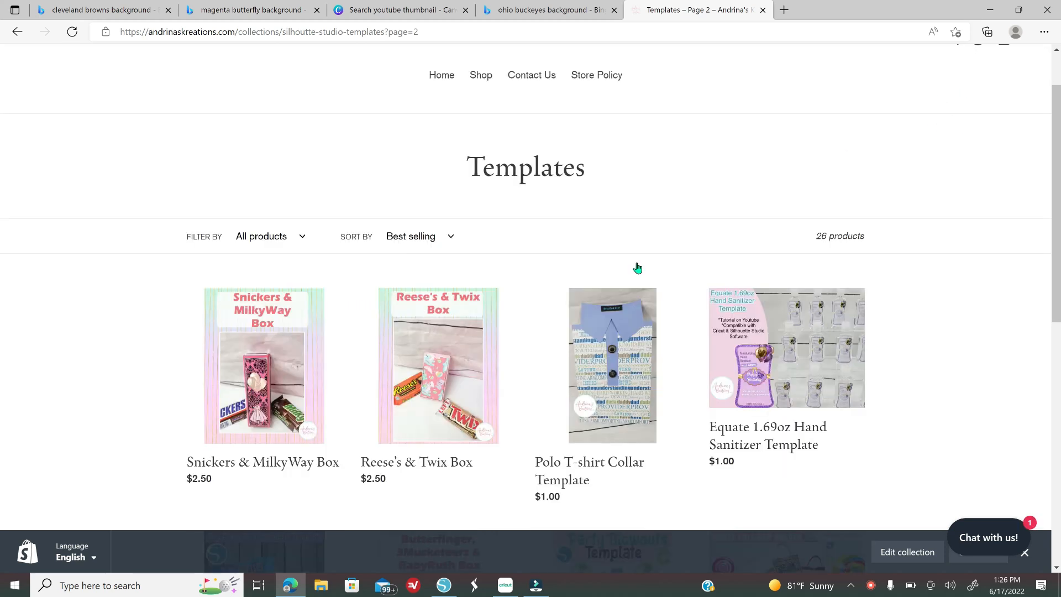
pyautogui.click(590, 334)
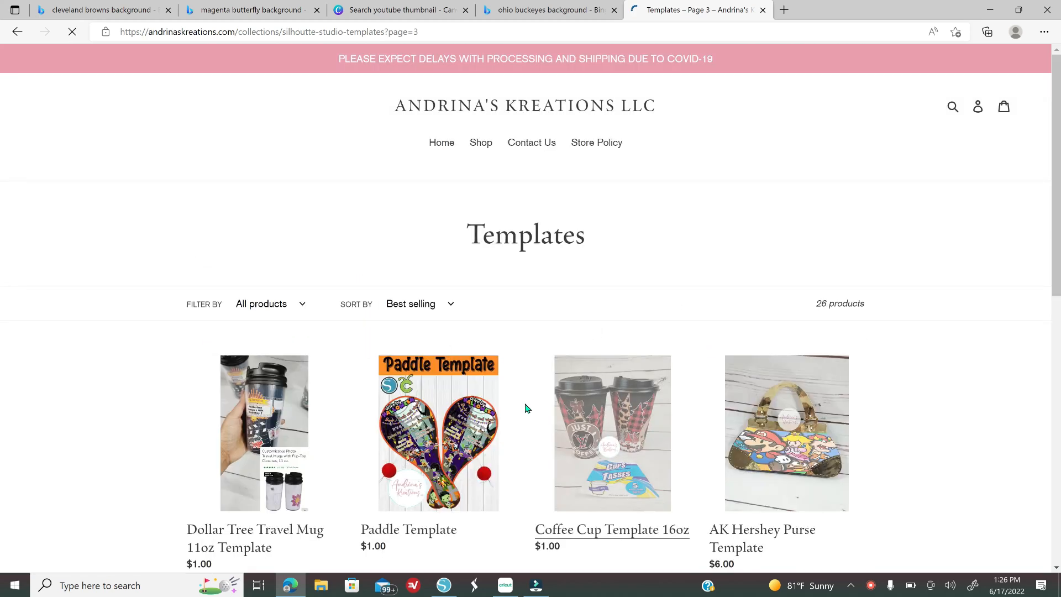
pyautogui.scroll(-10, 527, 403)
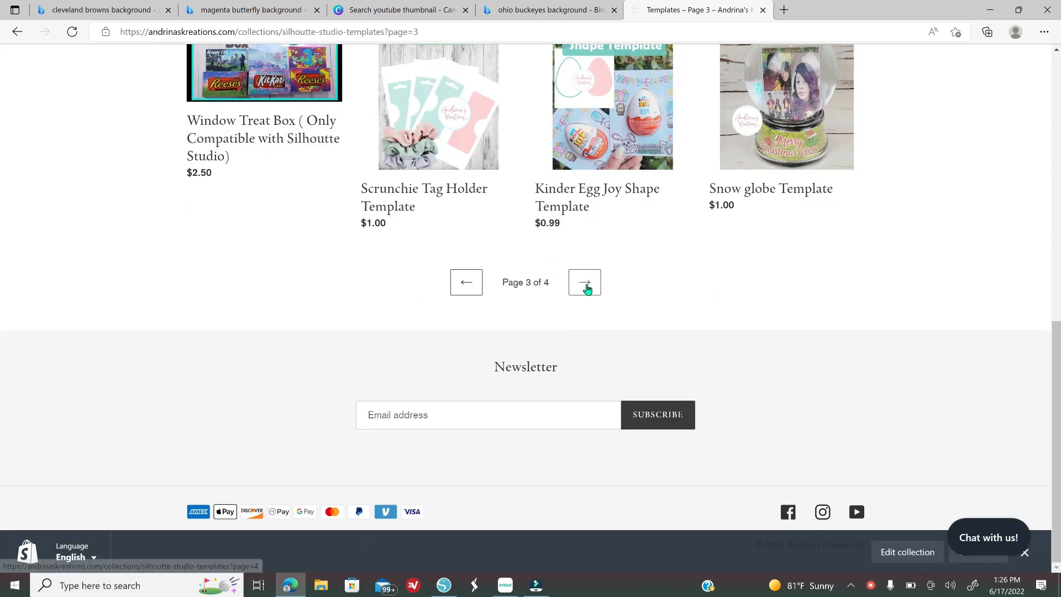
pyautogui.click(586, 284)
pyautogui.scroll(-3, 587, 289)
pyautogui.click(438, 276)
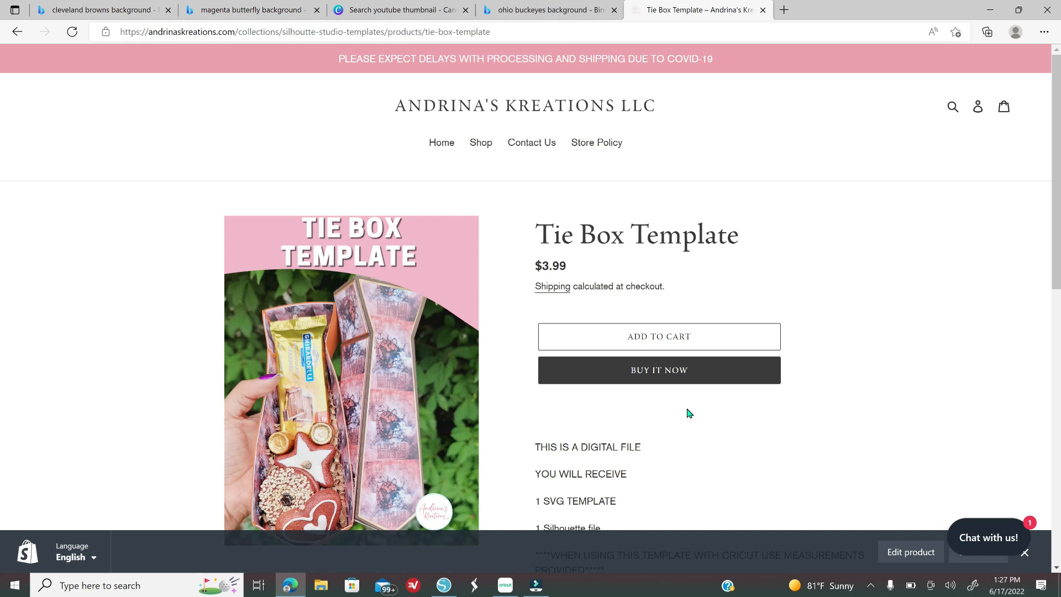
# Switch to File Explorer and open the Tie Box Template folder.
pyautogui.click(324, 587)
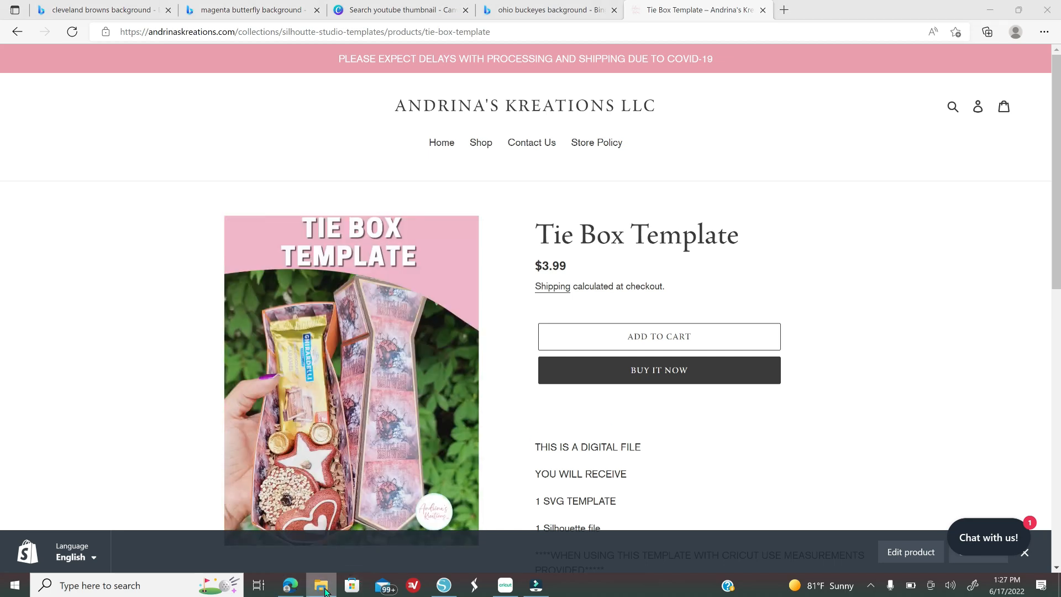
pyautogui.click(323, 587)
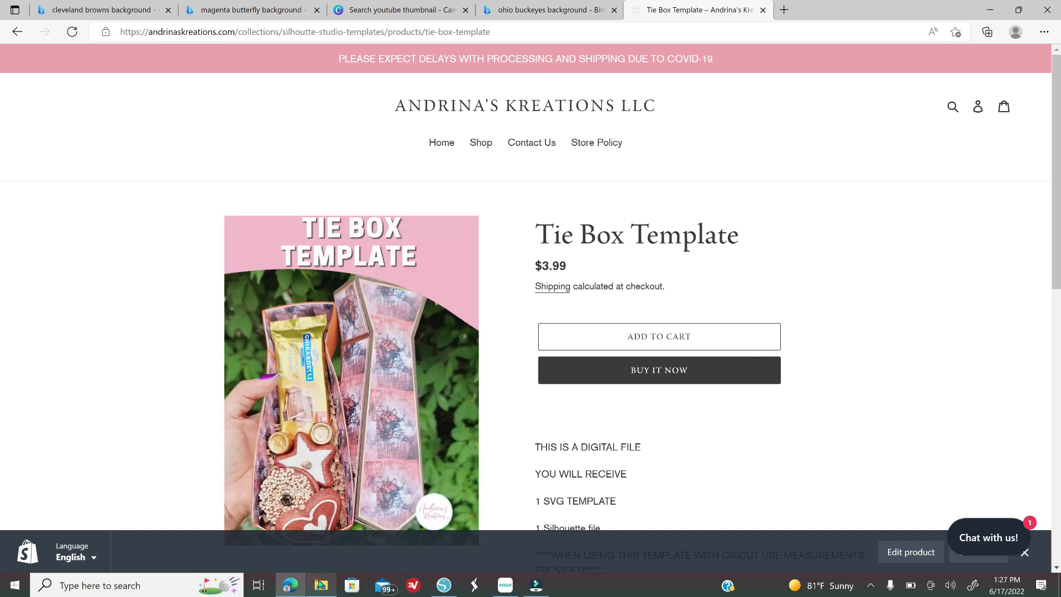
pyautogui.click(320, 585)
pyautogui.click(168, 345)
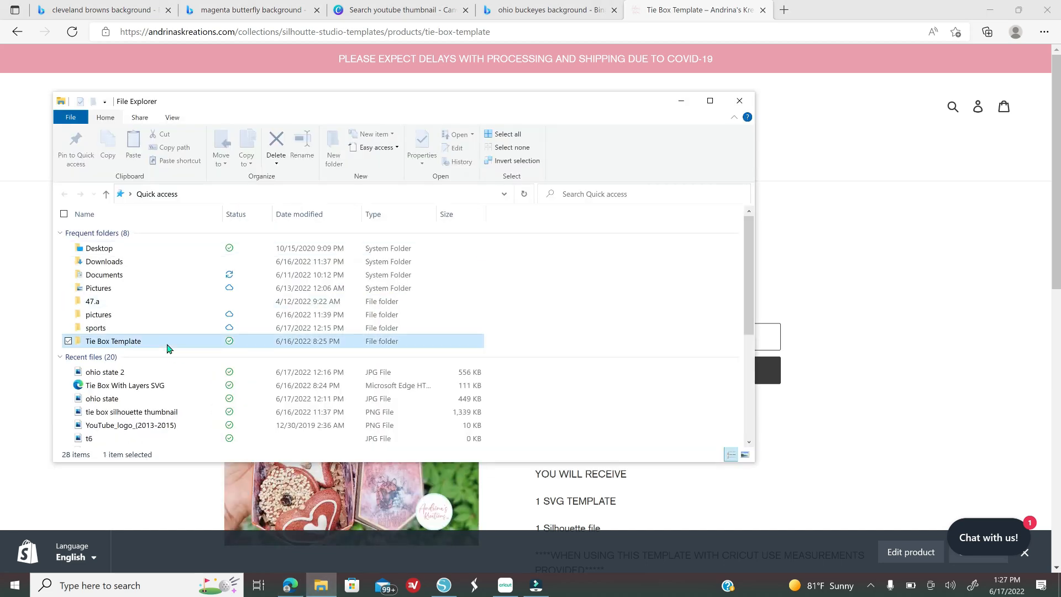
pyautogui.doubleClick(168, 347)
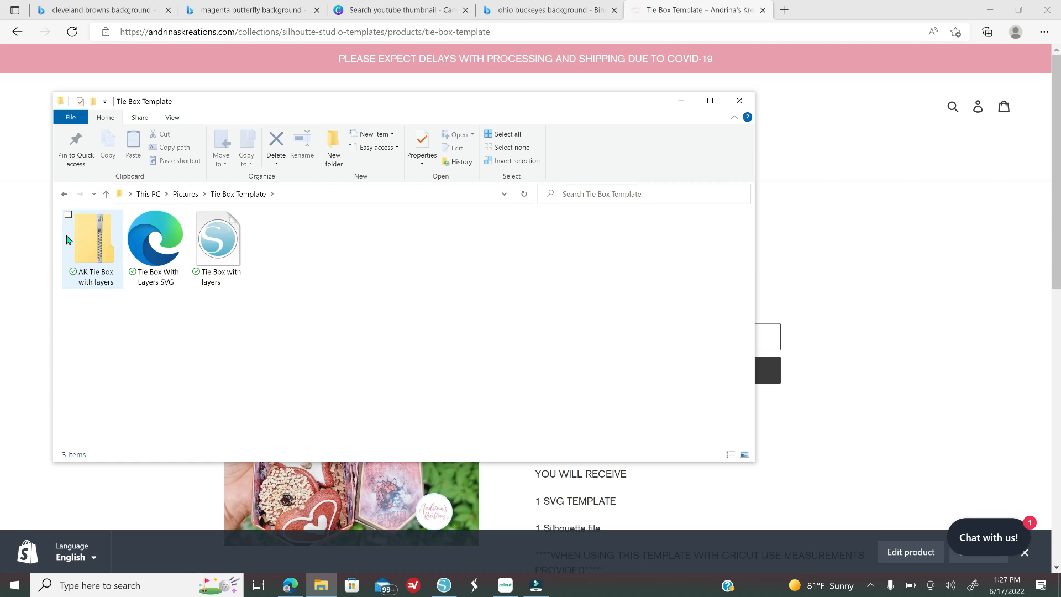
pyautogui.click(84, 263)
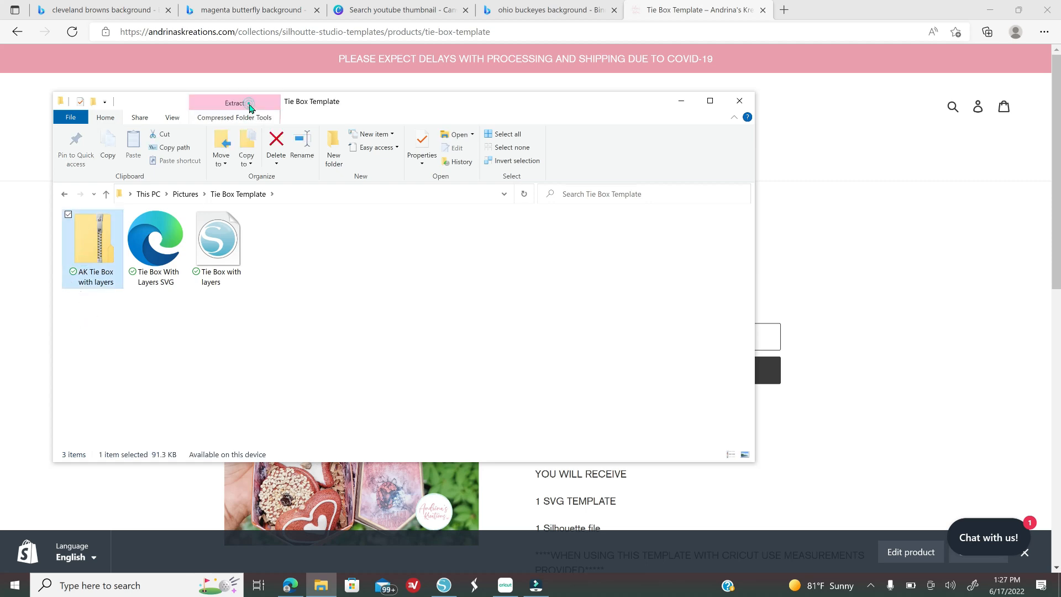
pyautogui.click(249, 107)
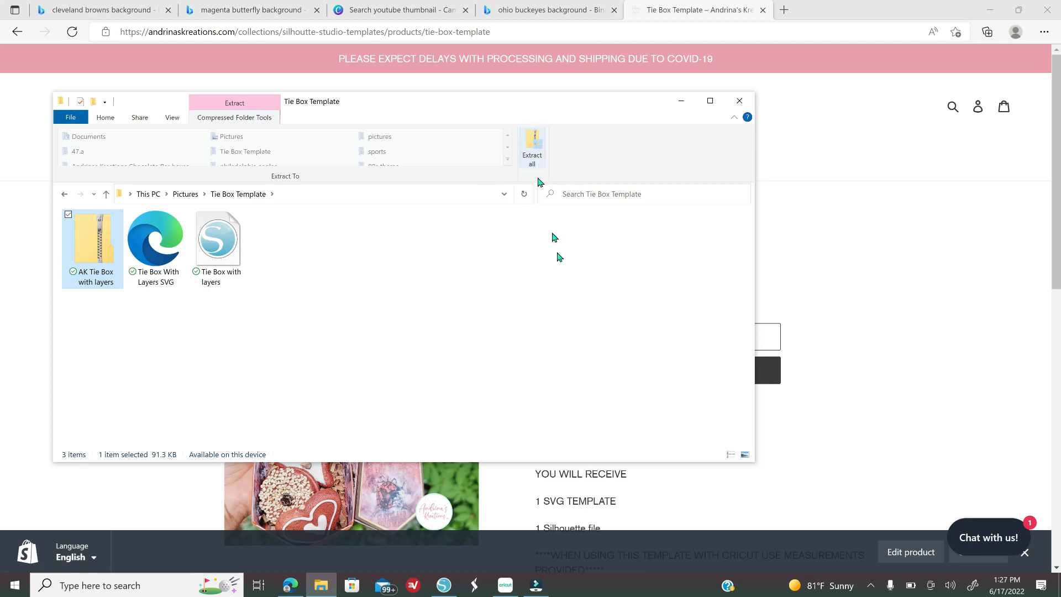
pyautogui.click(532, 149)
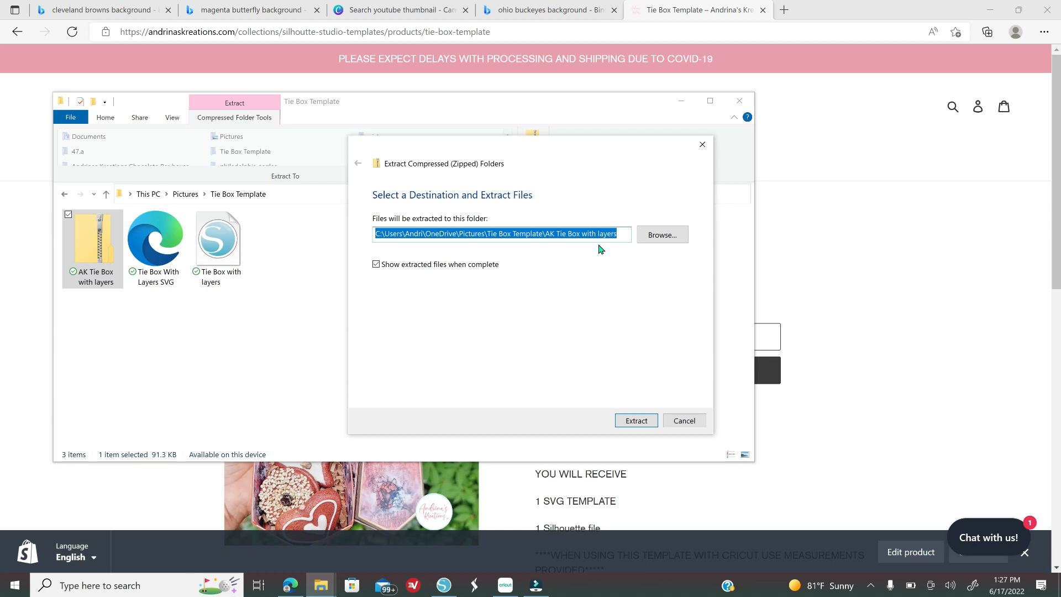
pyautogui.click(661, 238)
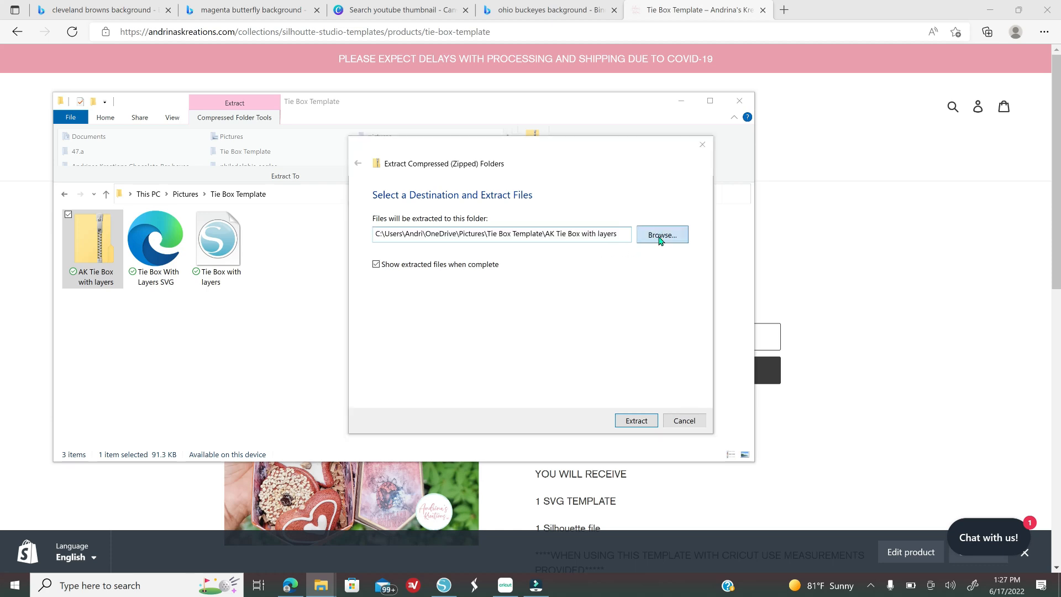
pyautogui.scroll(2, 389, 282)
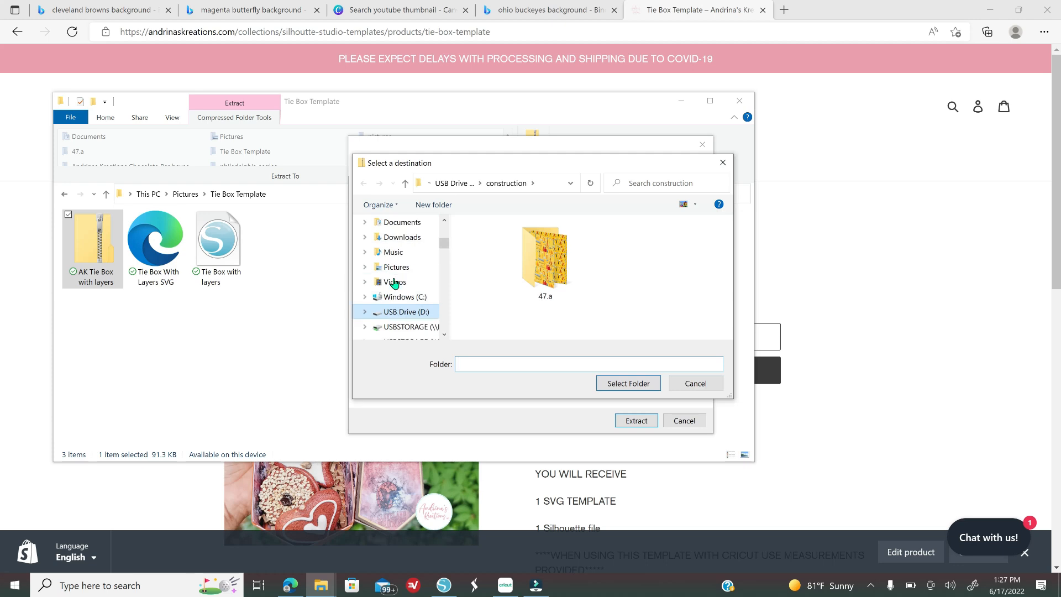
pyautogui.scroll(4, 394, 283)
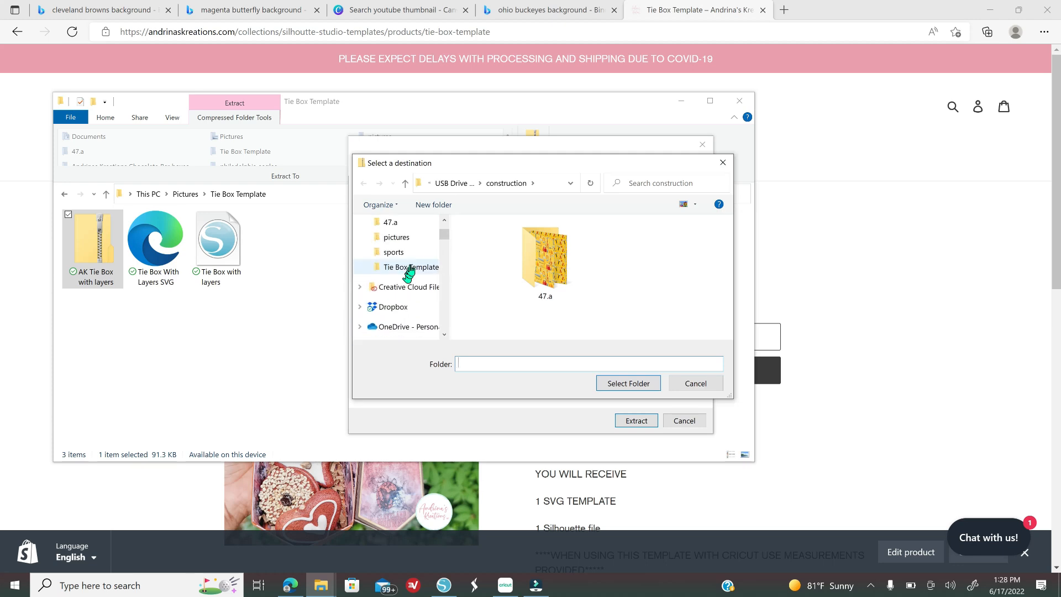
pyautogui.click(410, 270)
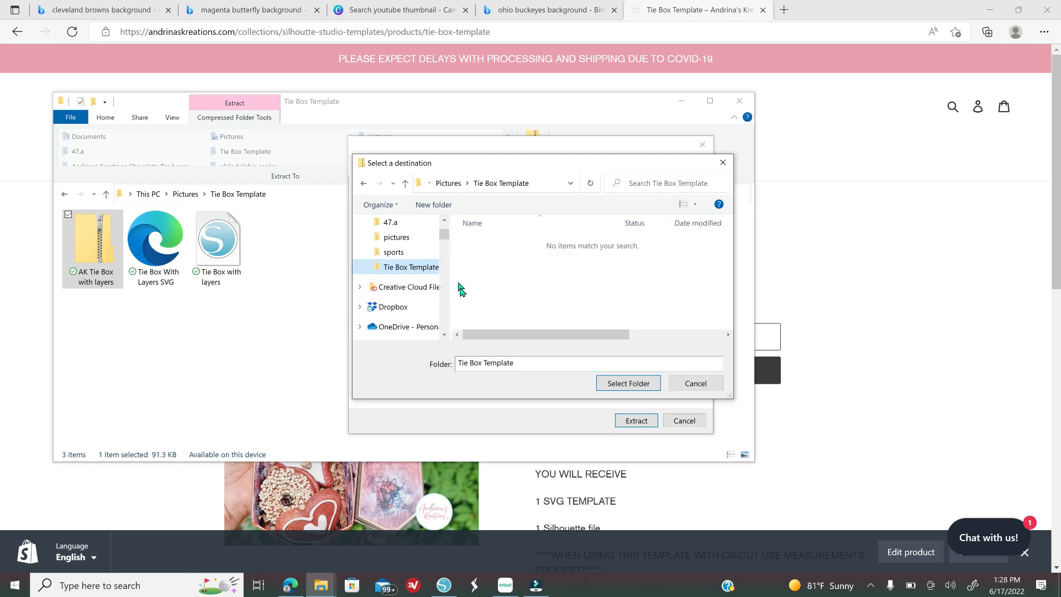
pyautogui.click(723, 163)
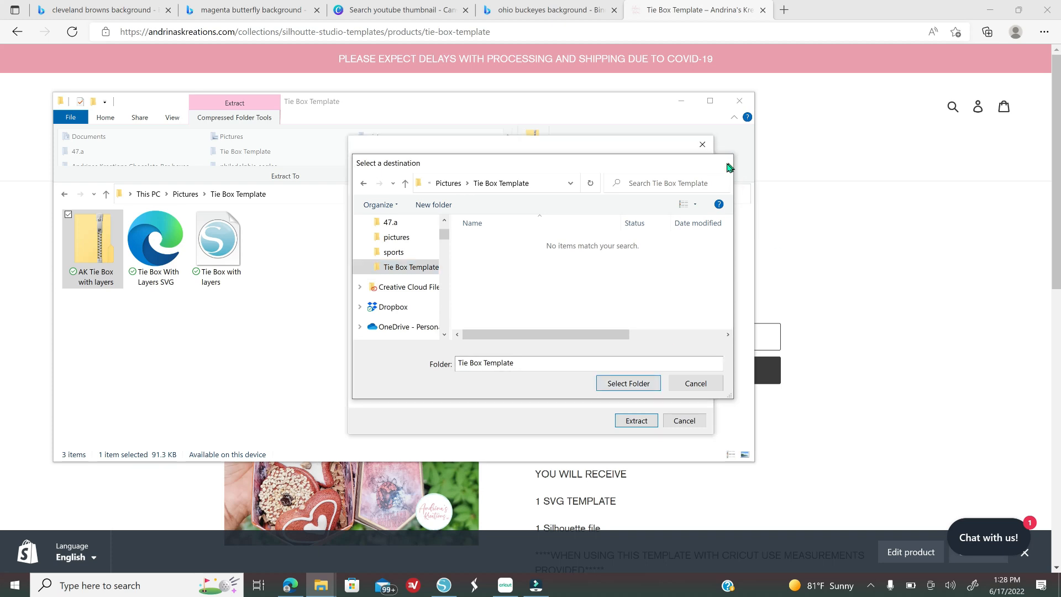
pyautogui.click(682, 423)
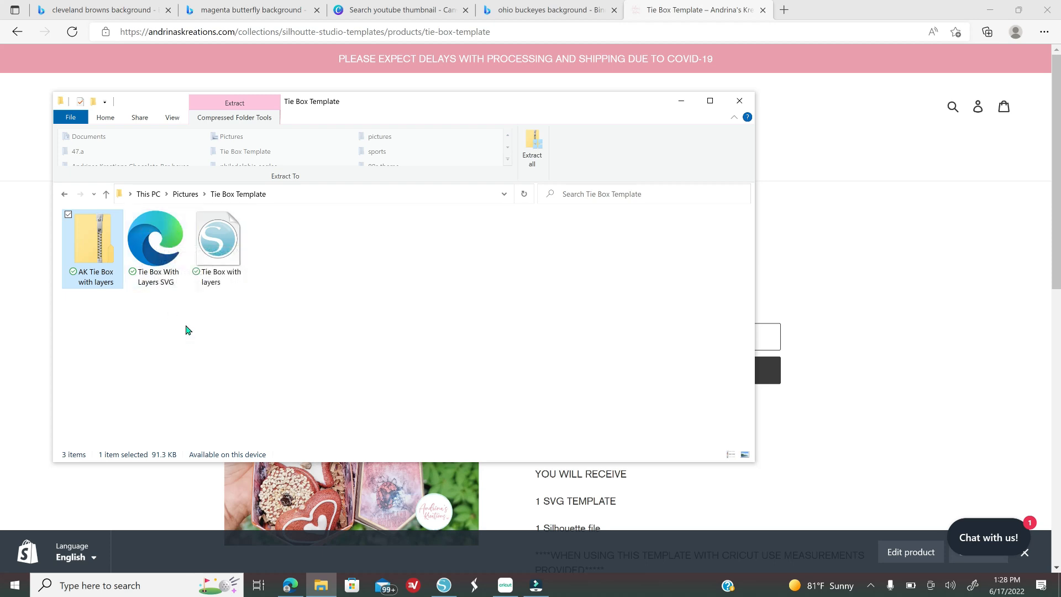
# Open the Tie Box With Layers SVG file for a preview and minimize the folder window.
pyautogui.doubleClick(148, 251)
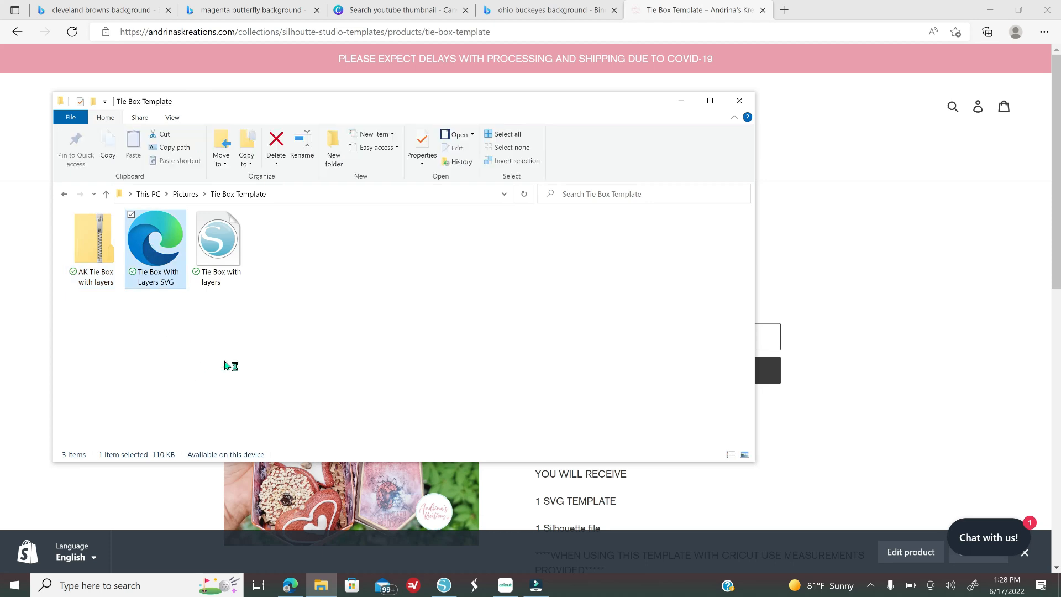
pyautogui.click(681, 101)
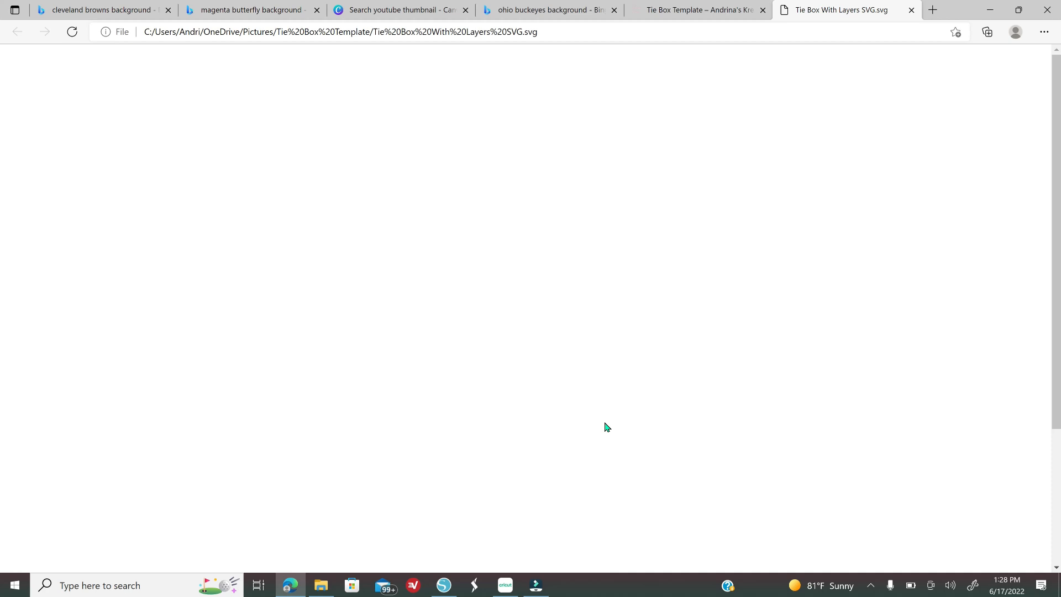
# Switch to Cricut Design Space and upload the Tie Box With Layers SVG from the Tie Box Template folder as an image.
pyautogui.click(505, 586)
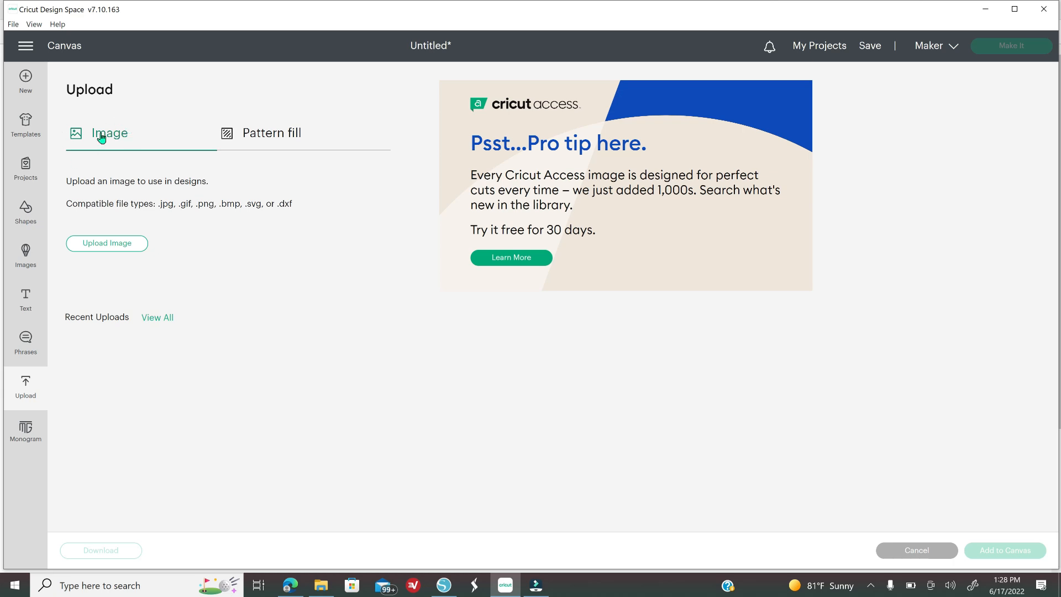
pyautogui.click(105, 245)
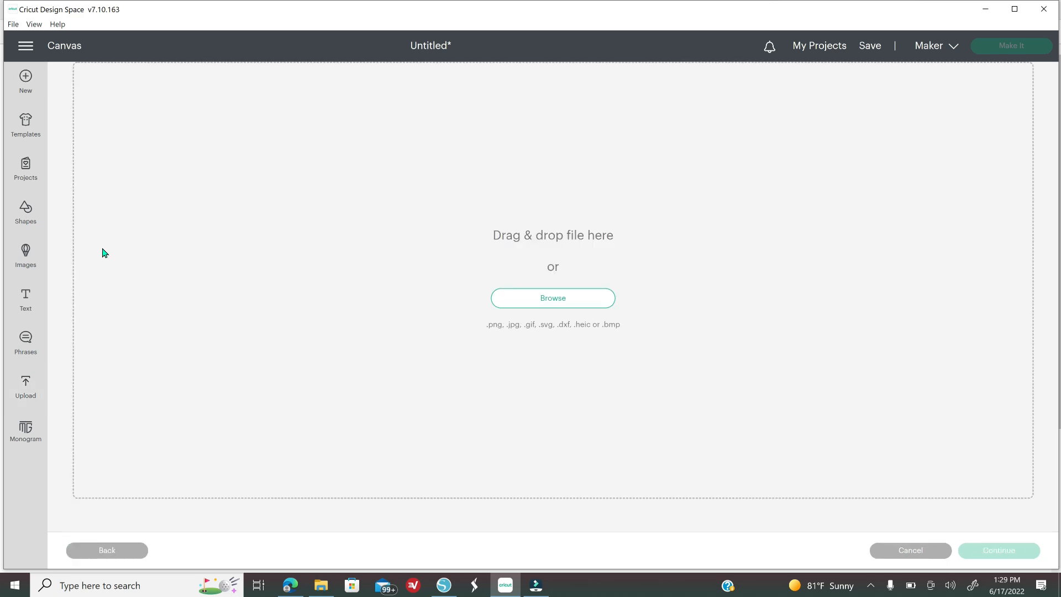
pyautogui.click(547, 305)
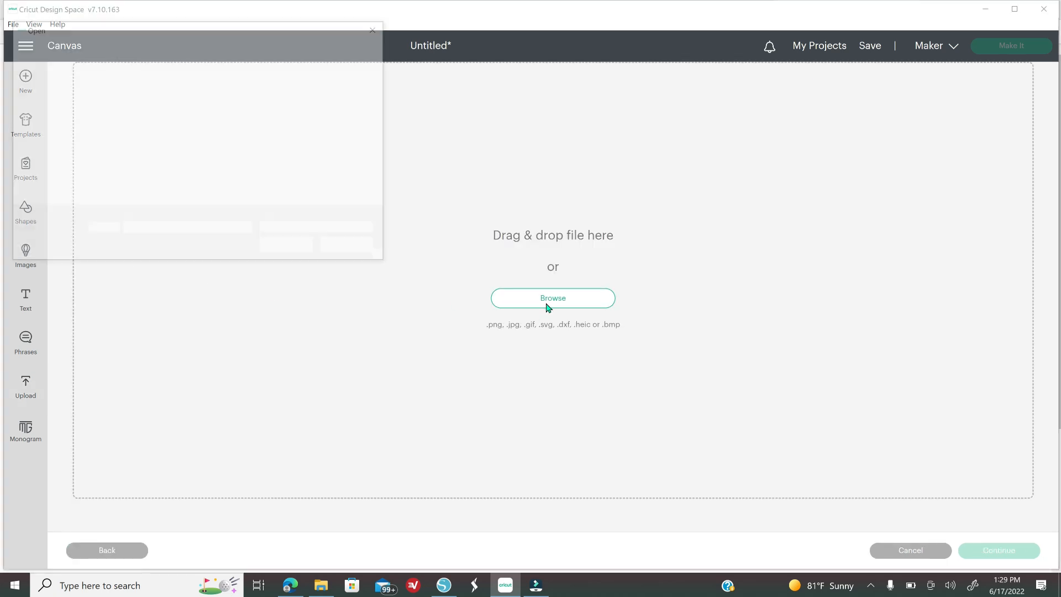
pyautogui.scroll(2, 48, 171)
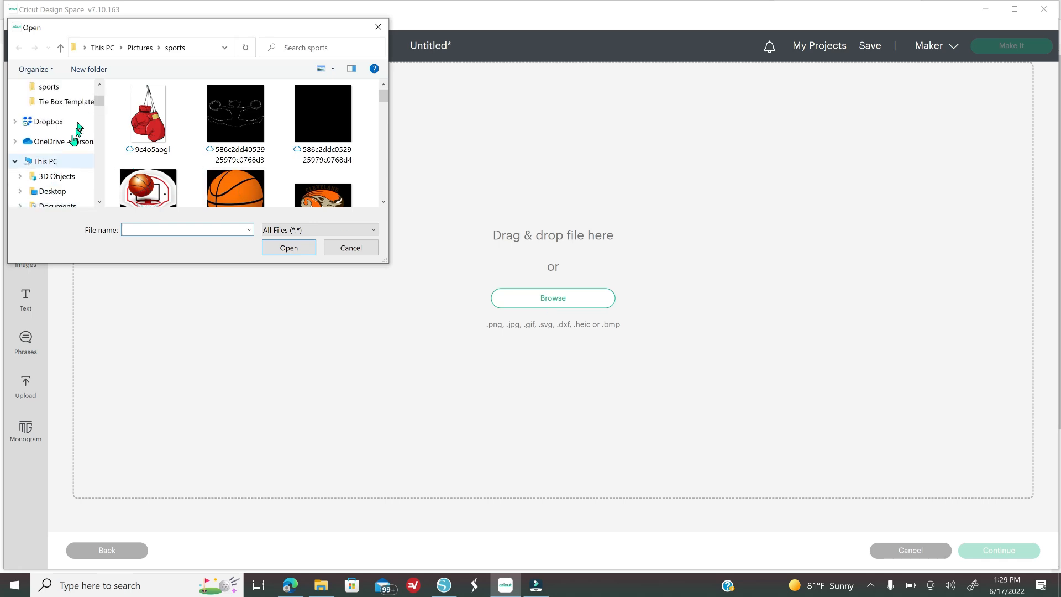
pyautogui.click(78, 101)
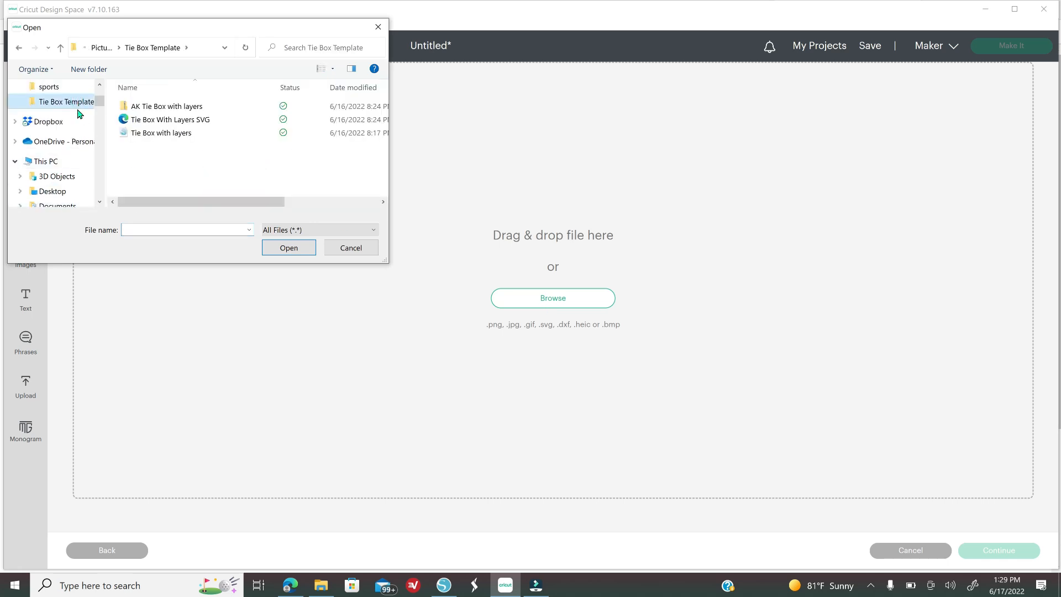
pyautogui.click(224, 122)
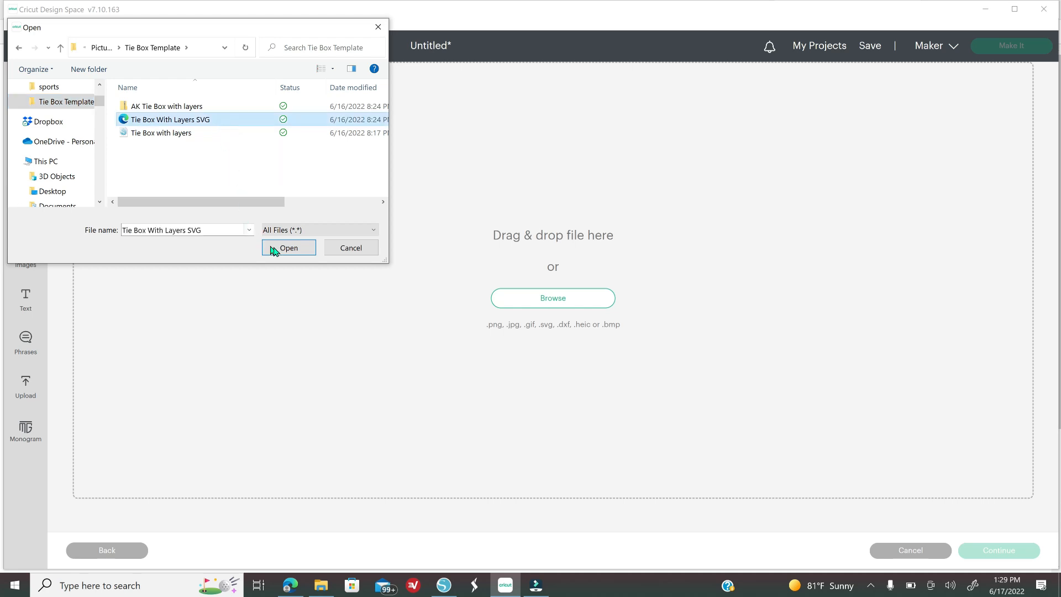
pyautogui.click(288, 247)
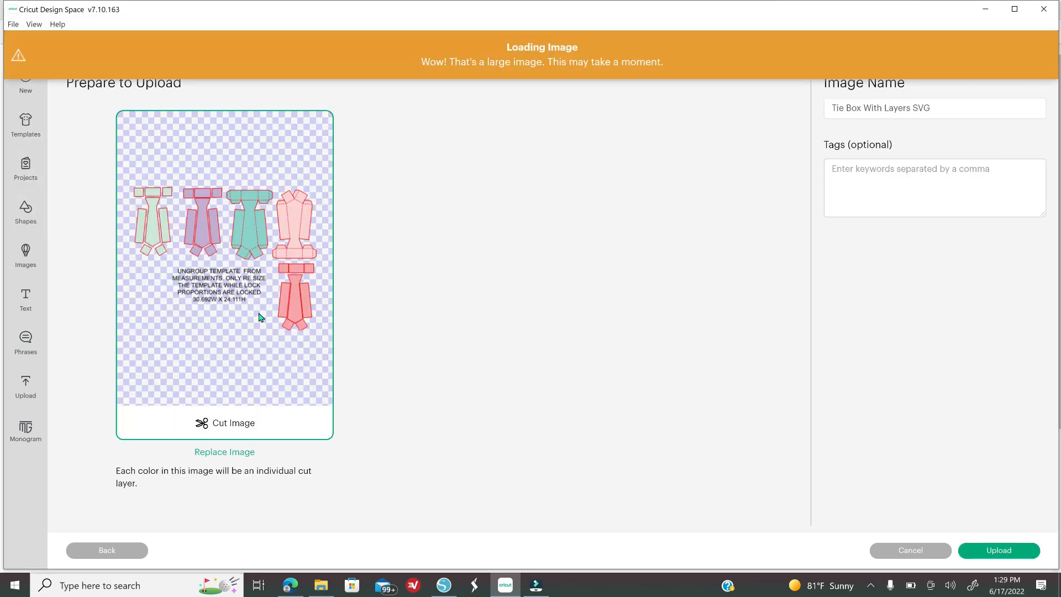
pyautogui.click(1000, 551)
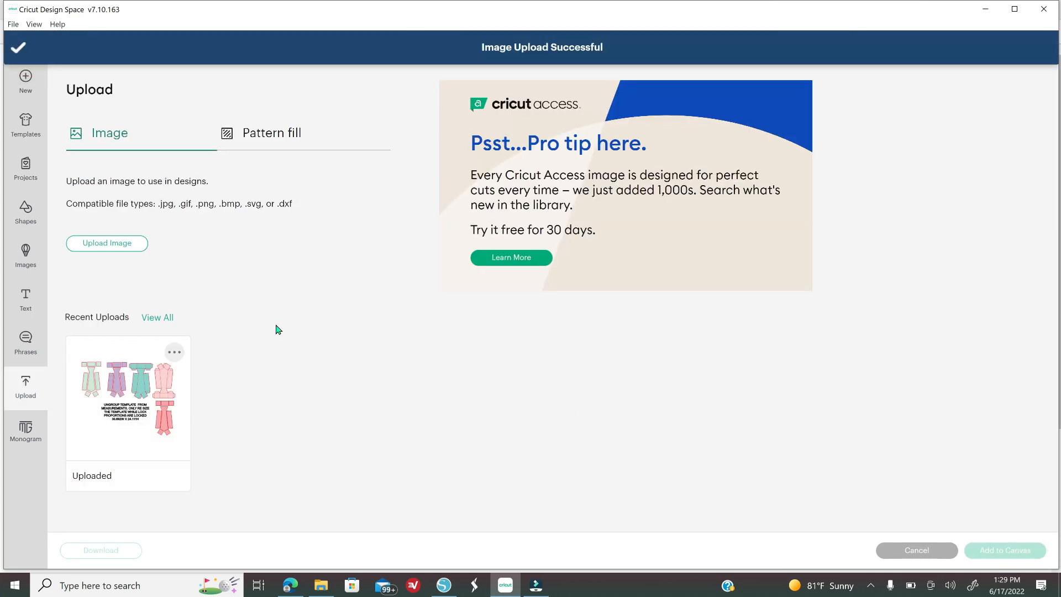
# Add the uploaded tie box image to the canvas and move it to about X 30, Y 14.
pyautogui.click(86, 426)
pyautogui.click(991, 556)
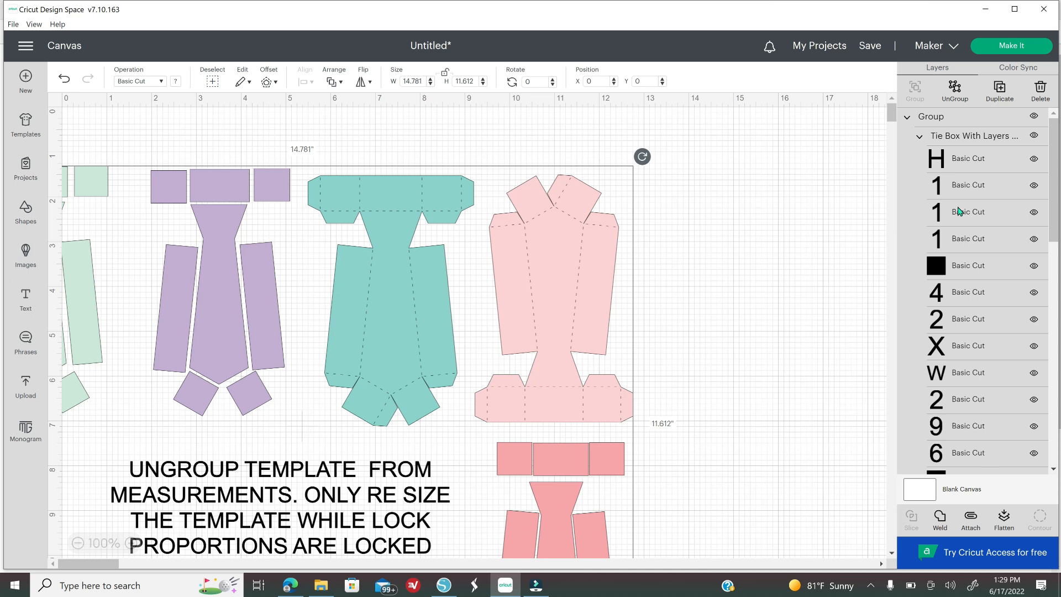
pyautogui.click(78, 543)
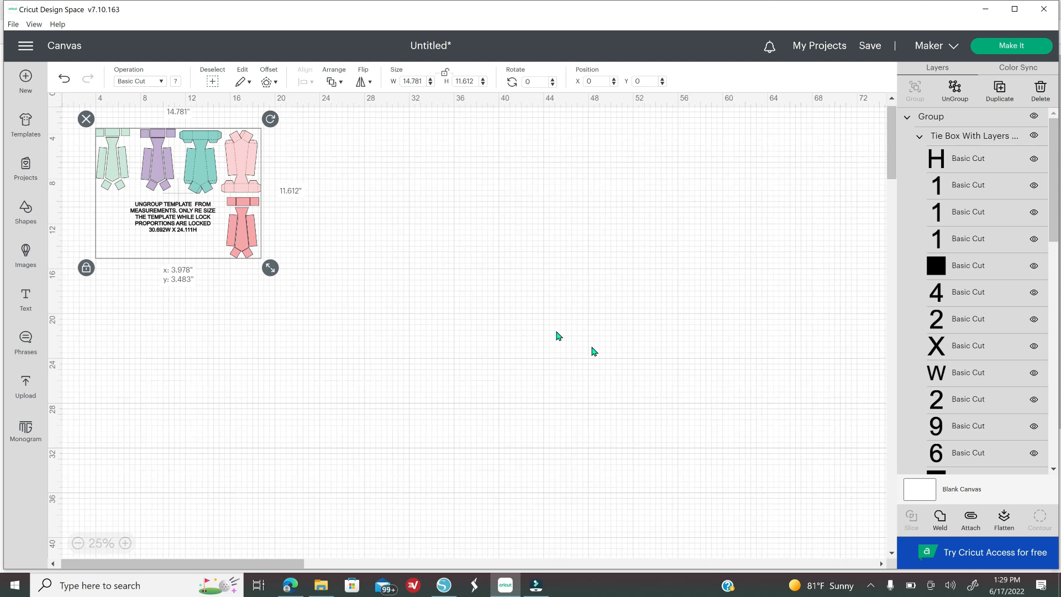
pyautogui.moveTo(244, 227); pyautogui.dragTo(591, 348)
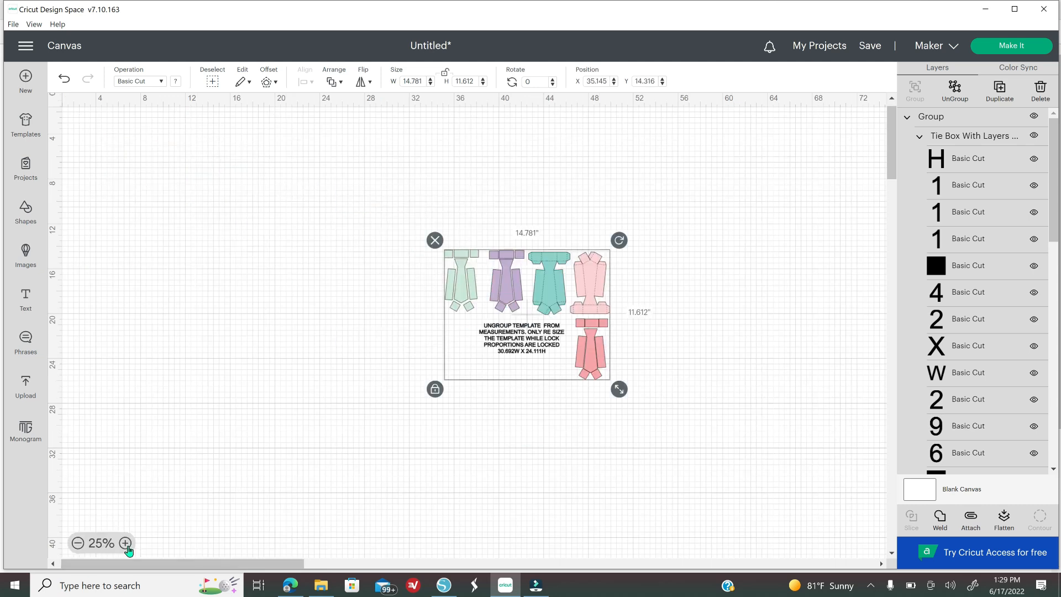
pyautogui.click(126, 543)
pyautogui.moveTo(669, 388); pyautogui.dragTo(555, 374)
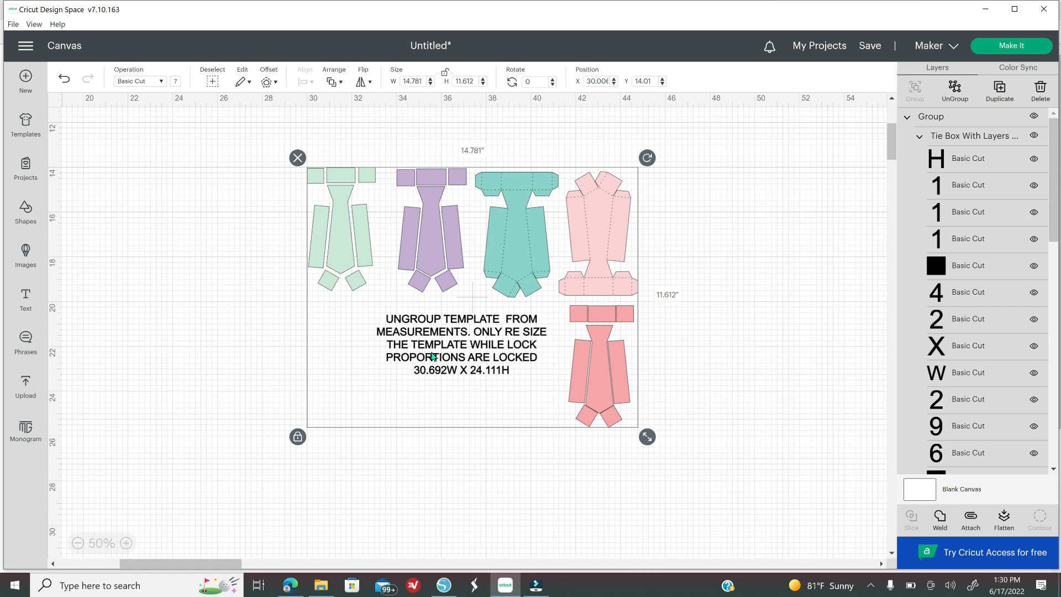
# Ungroup the template from the measurement note, moving the note to about X 22.8, Y 22.2 and the template to about X 33.4, Y 14.
pyautogui.rightClick(602, 361)
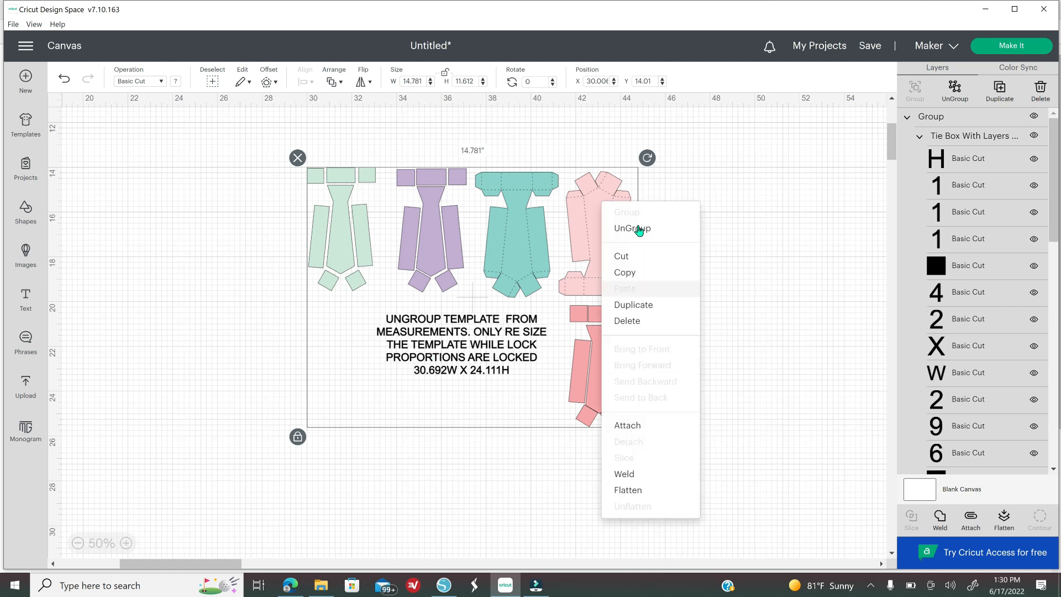
pyautogui.click(639, 229)
pyautogui.moveTo(447, 331); pyautogui.dragTo(216, 367)
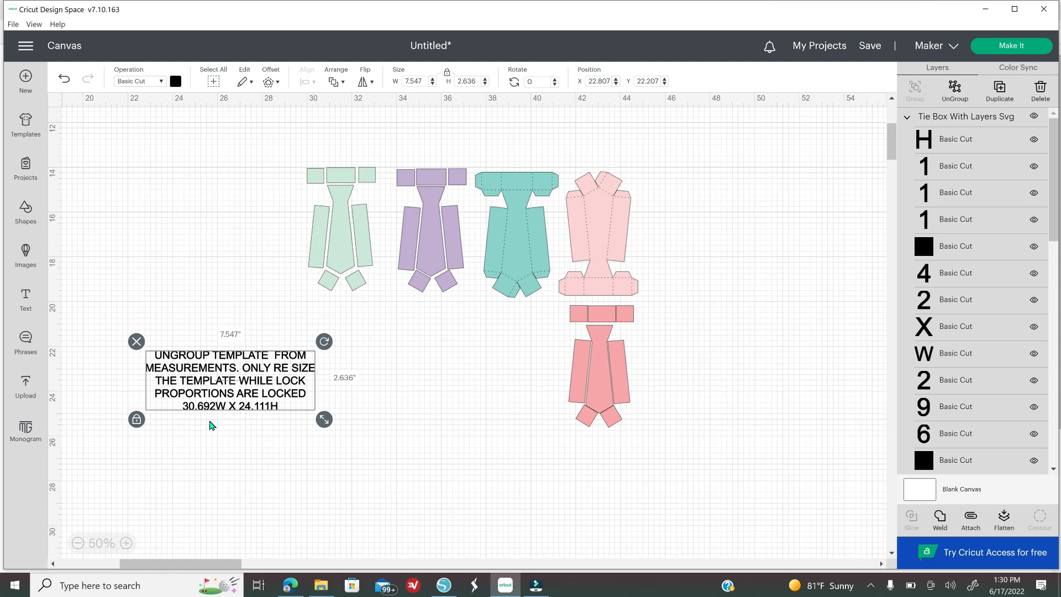
pyautogui.click(575, 386)
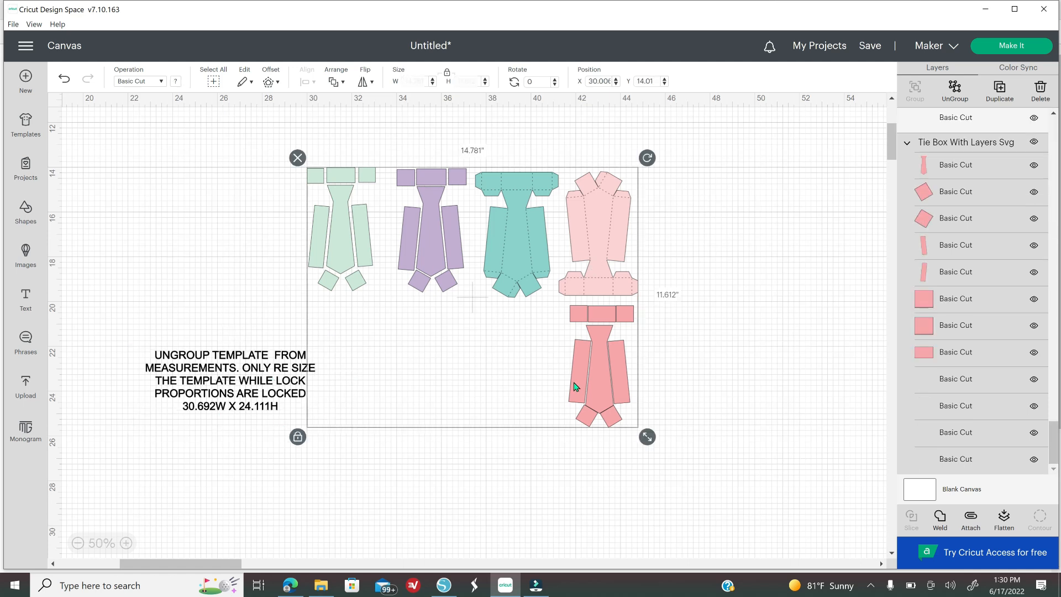
pyautogui.moveTo(616, 386); pyautogui.dragTo(693, 386)
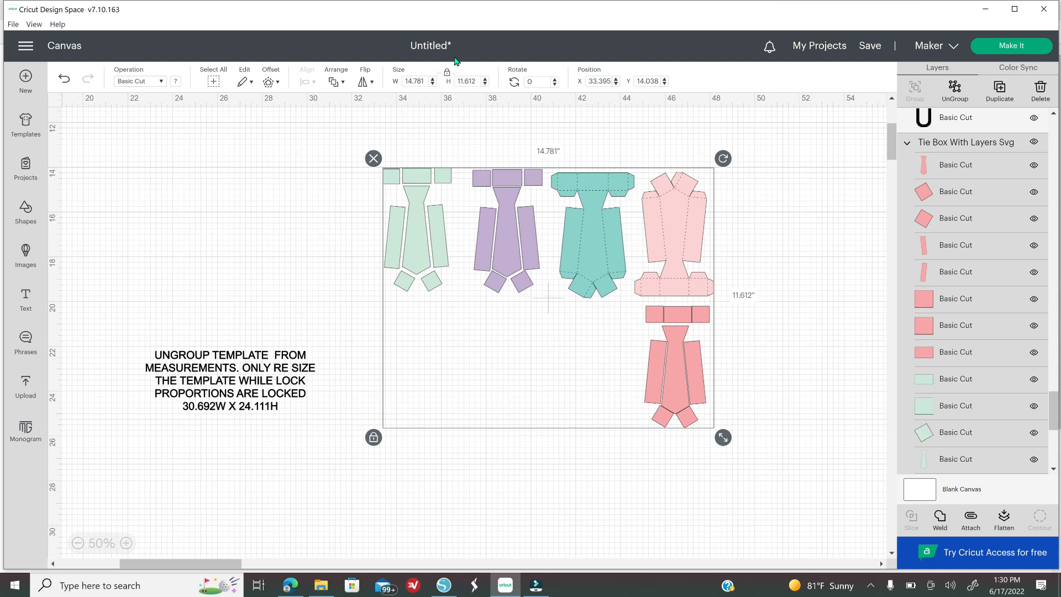
# Set the width of the tie box template to 30.692 in with its proportions locked.
pyautogui.click(423, 81)
pyautogui.write('30.692')
pyautogui.press('Return')
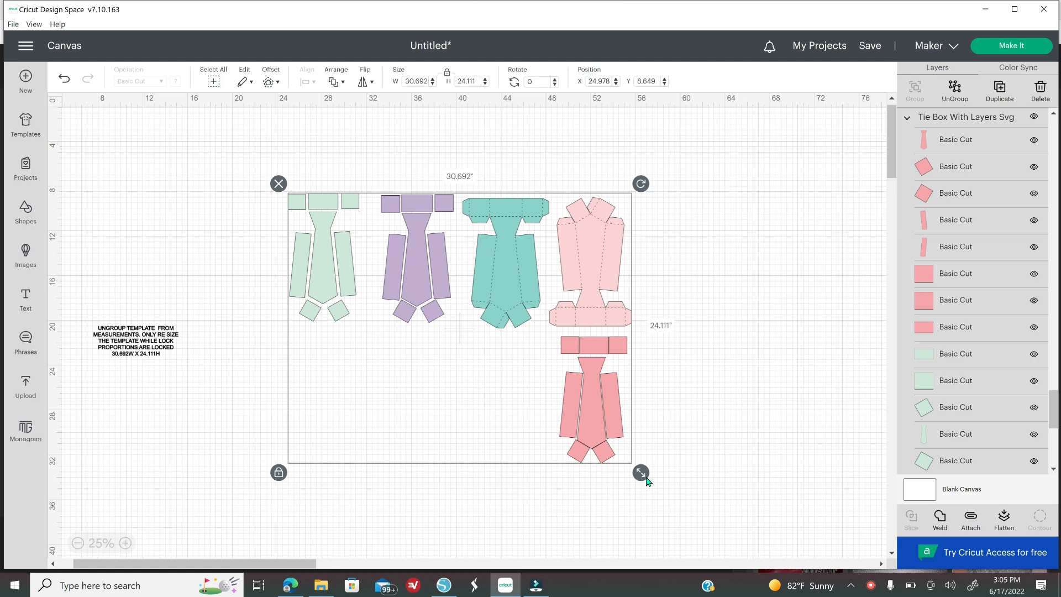
# Try freehand proportional resizing of the template, shrinking it to about 25.1 × 19.7 in and enlarging it to about 28.7 × 22.6 in.
pyautogui.moveTo(630, 468); pyautogui.dragTo(576, 429)
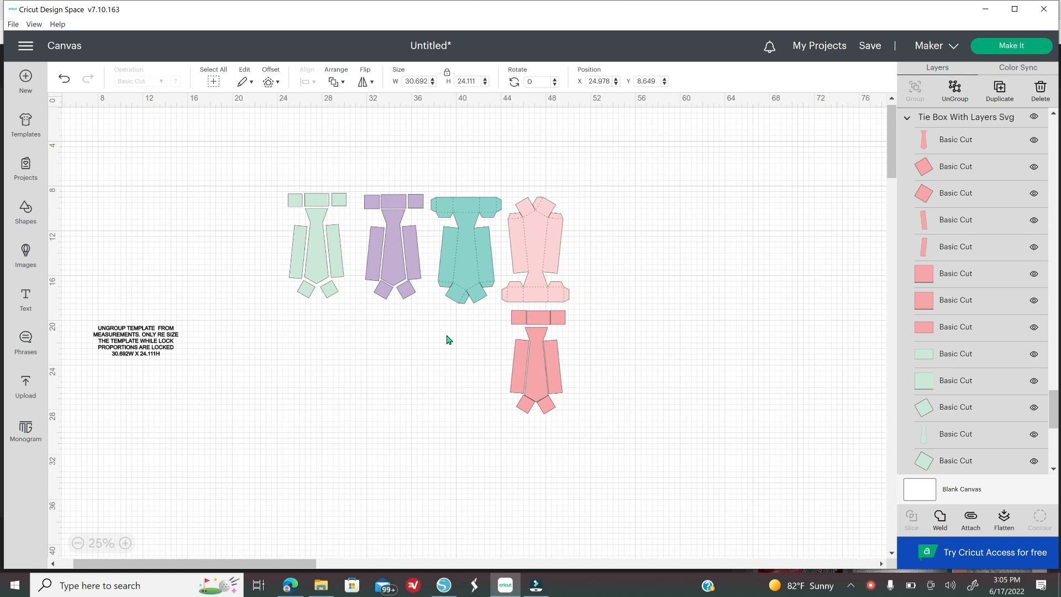
pyautogui.click(541, 399)
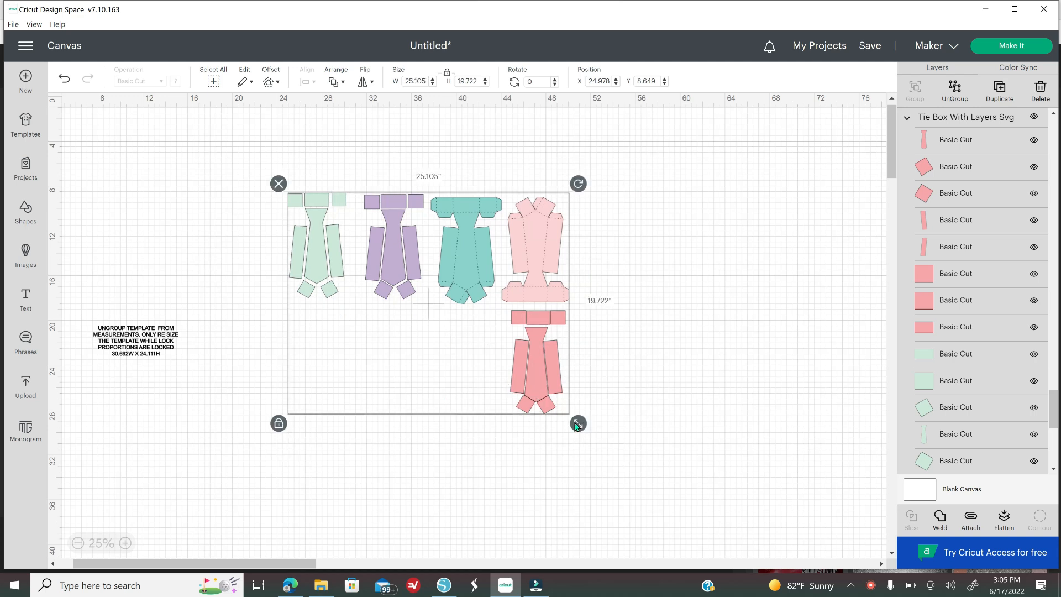
pyautogui.moveTo(572, 420); pyautogui.dragTo(599, 480)
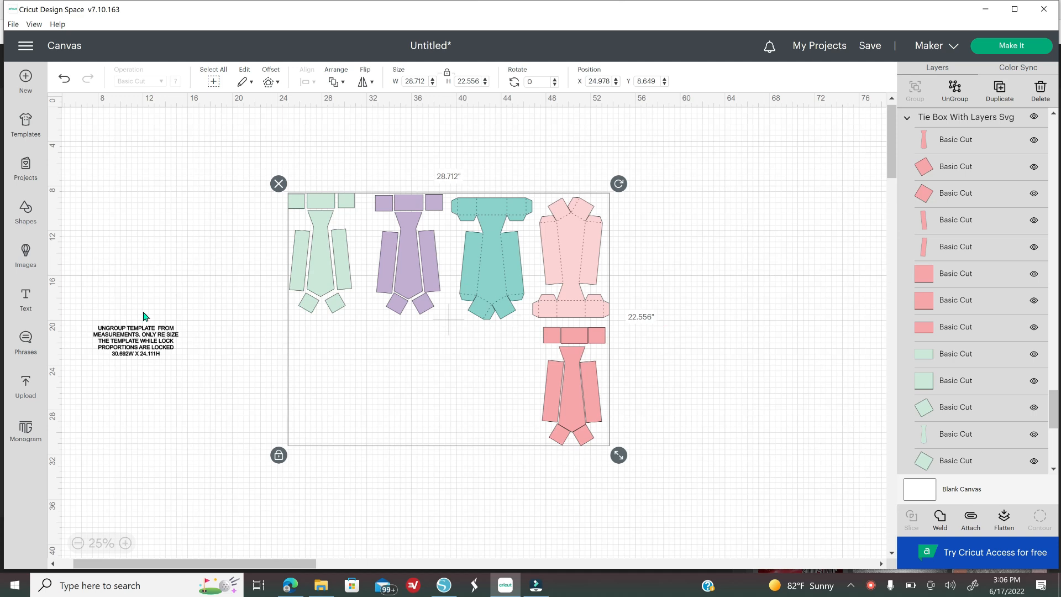
pyautogui.moveTo(619, 455); pyautogui.dragTo(572, 448)
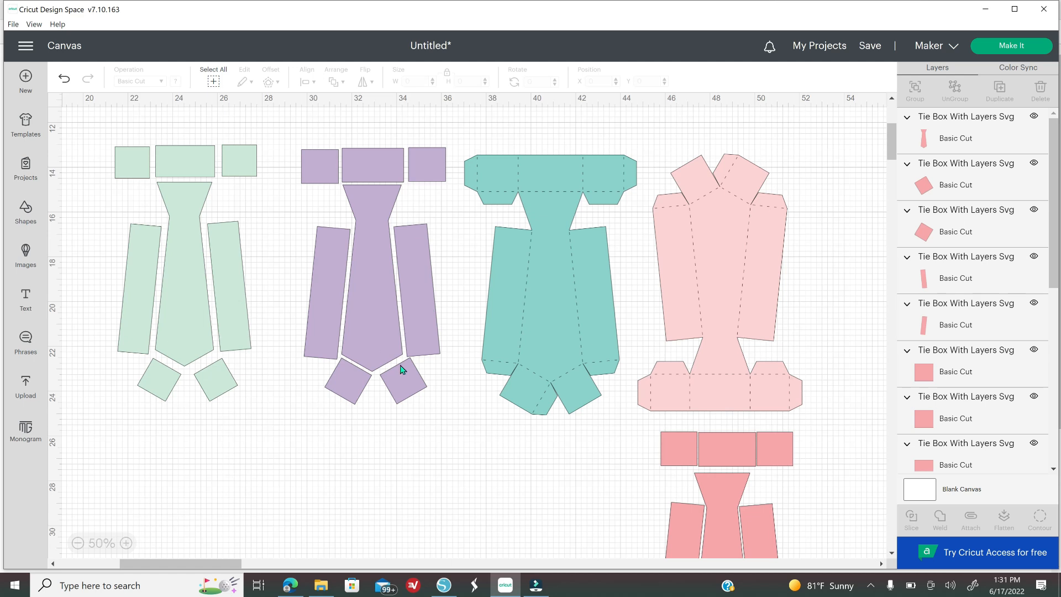
# Move the light pink box template to about X 50.9, Y 10.3 and ungroup it from its dashed fold lines.
pyautogui.scroll(-3, 743, 487)
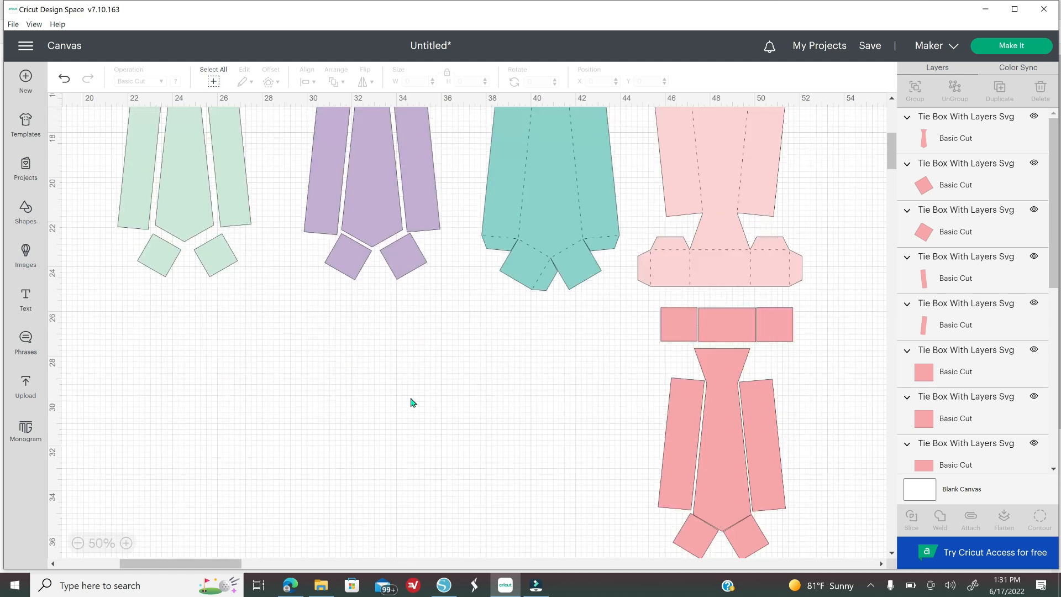
pyautogui.scroll(5, 411, 402)
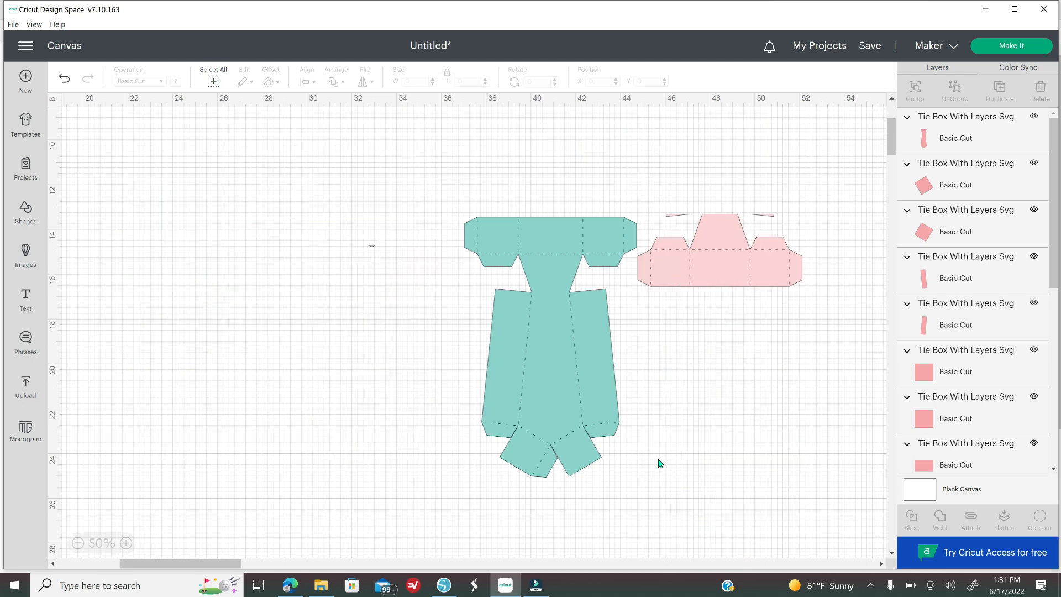
pyautogui.scroll(5, 607, 442)
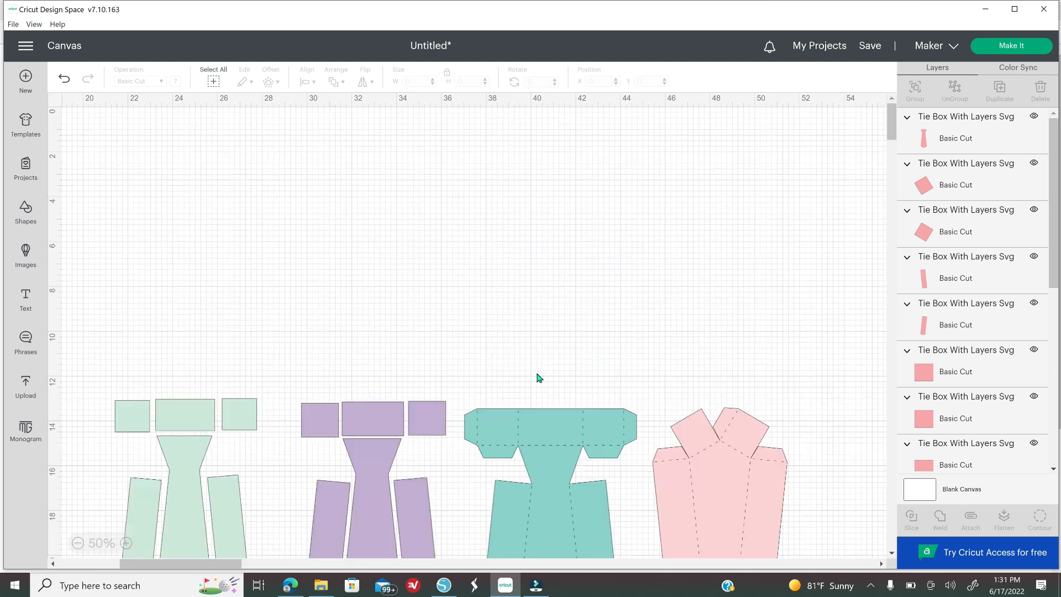
pyautogui.scroll(-8, 713, 360)
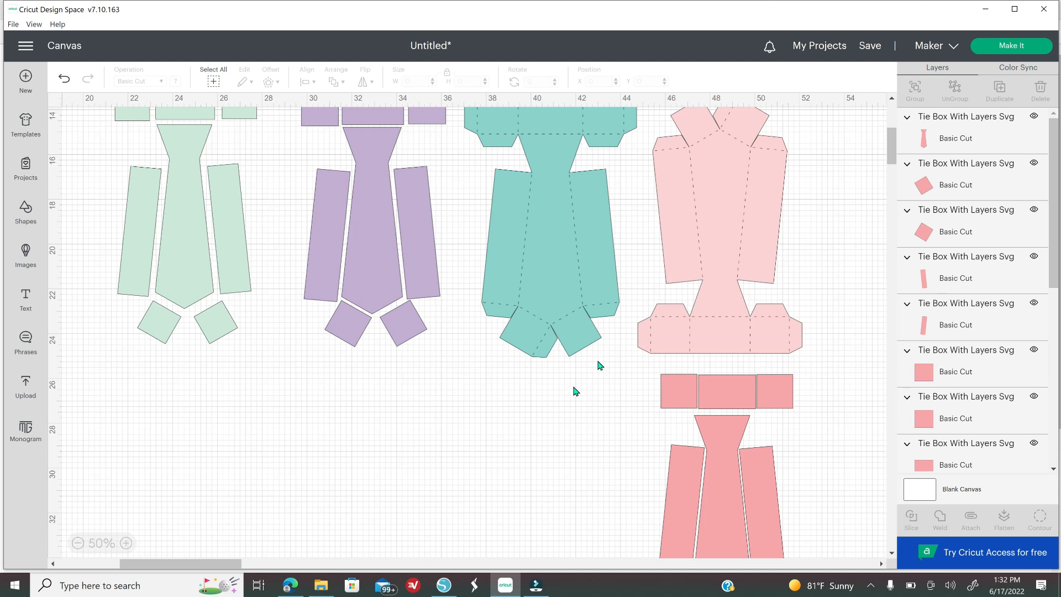
pyautogui.scroll(3, 574, 391)
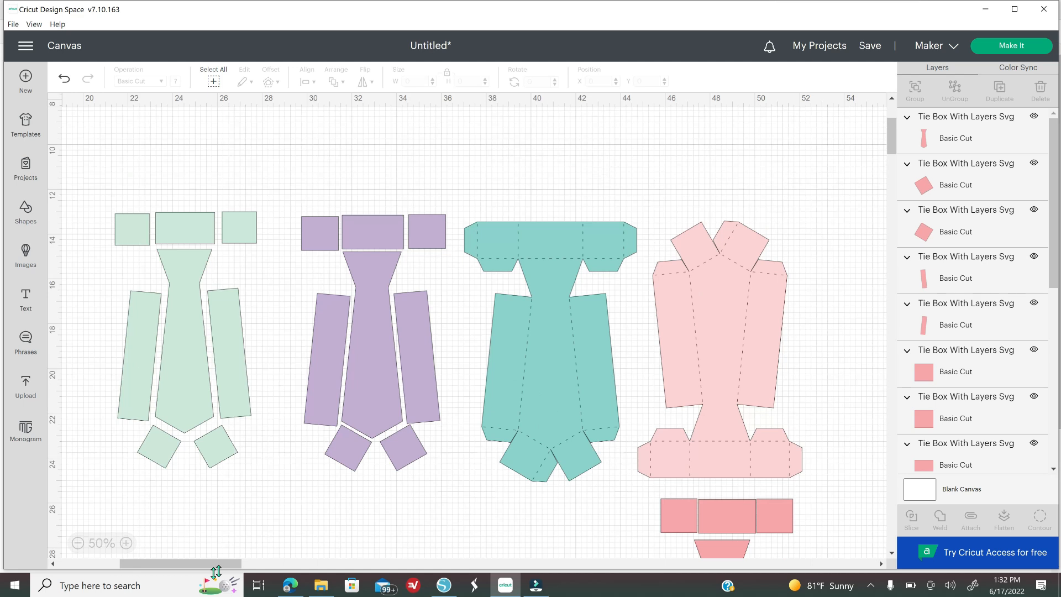
pyautogui.moveTo(234, 565); pyautogui.dragTo(271, 565)
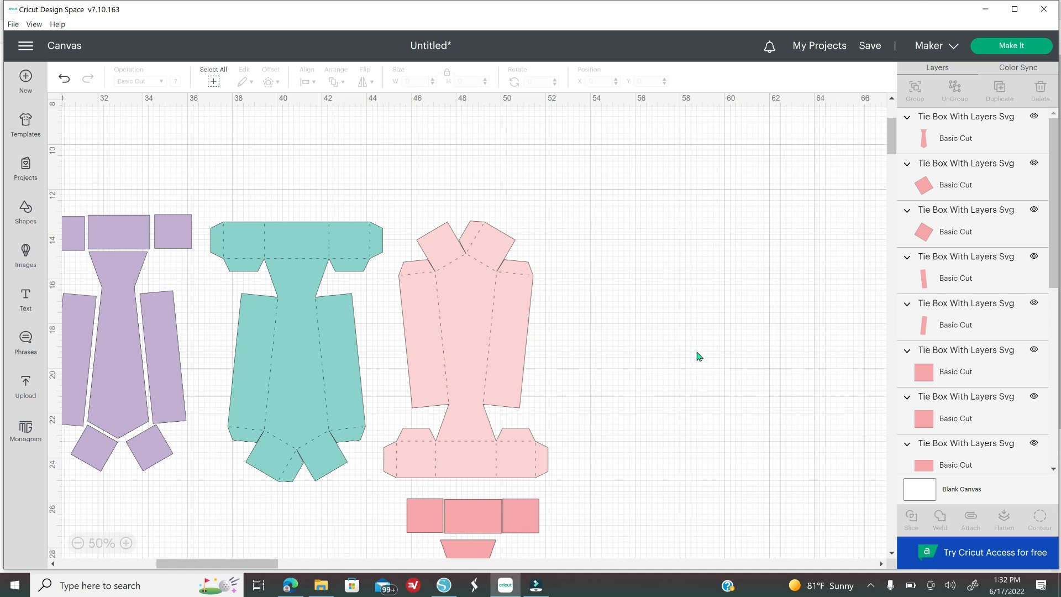
pyautogui.click(517, 344)
pyautogui.moveTo(517, 344); pyautogui.dragTo(647, 293)
pyautogui.rightClick(647, 293)
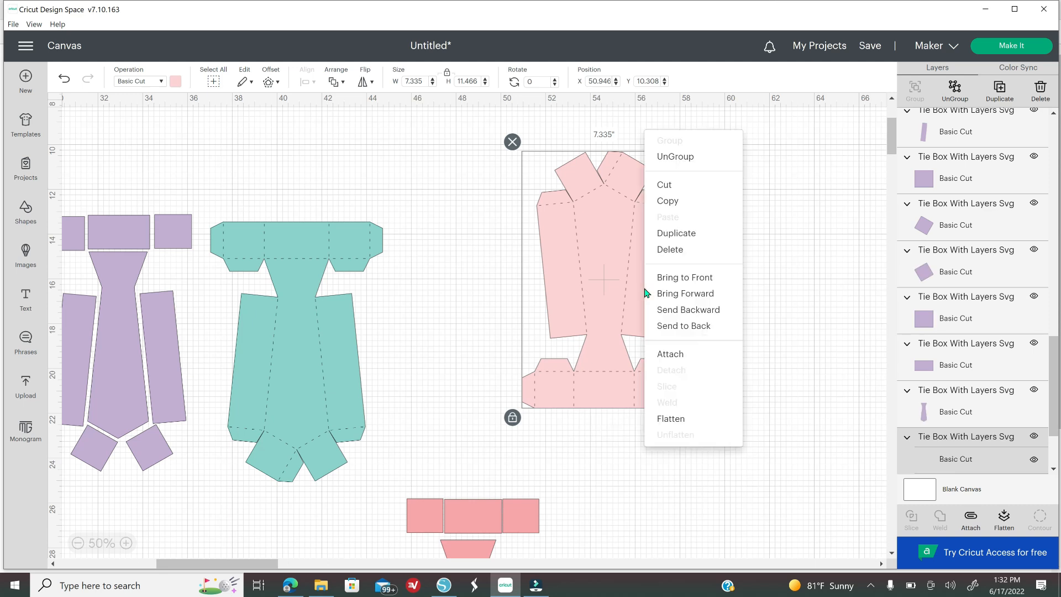
pyautogui.click(675, 157)
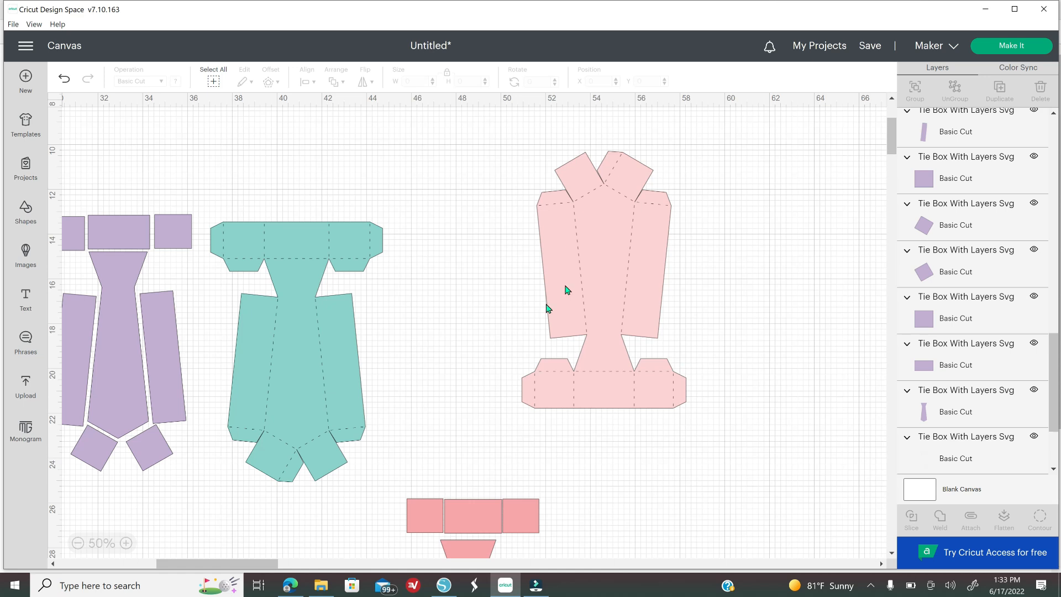
# Try moving the dashed fold lines off the light pink box and undo the move.
pyautogui.moveTo(780, 308); pyautogui.dragTo(652, 271)
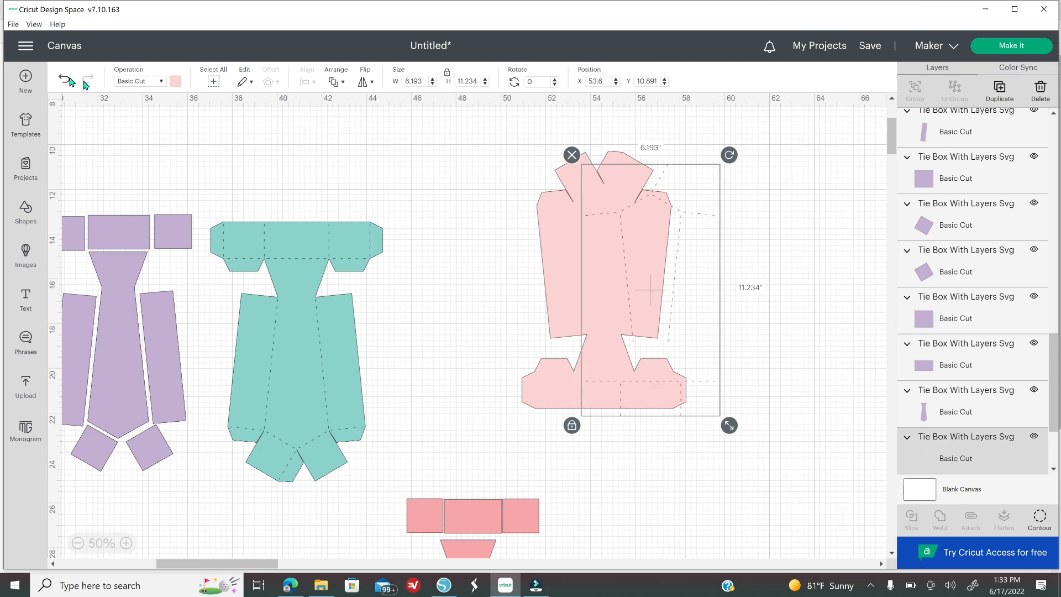
pyautogui.click(64, 78)
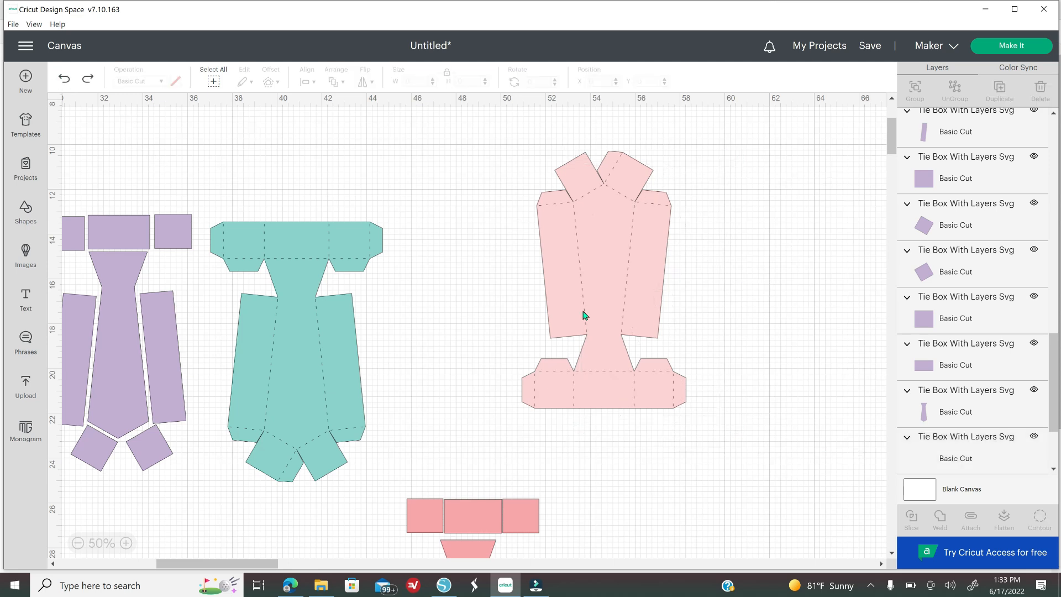
# Attach the dashed fold lines to the light pink box and move it to about X 52.7, Y 10.2.
pyautogui.moveTo(486, 141); pyautogui.dragTo(772, 475)
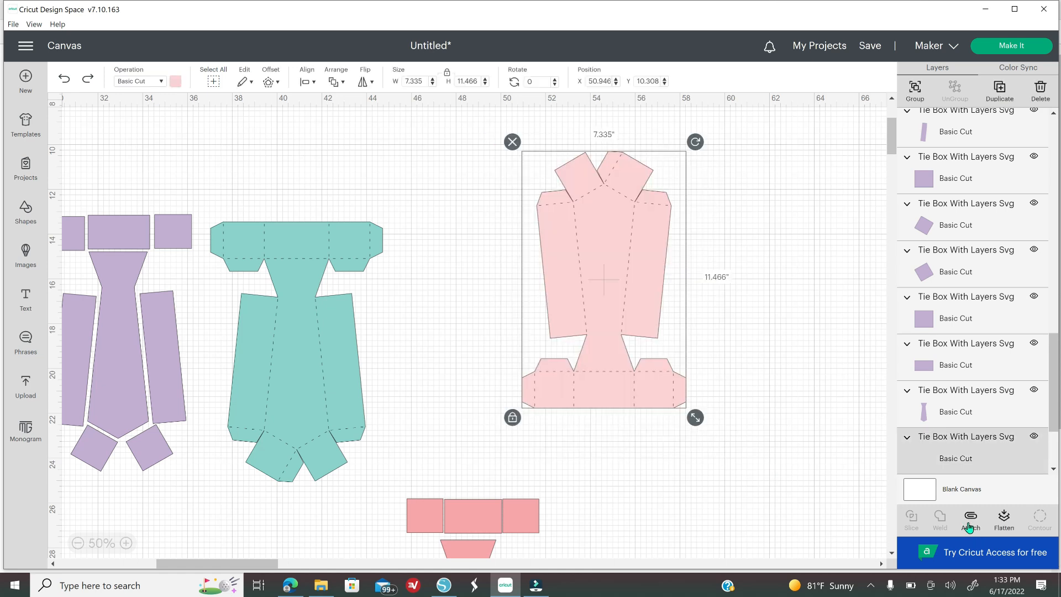
pyautogui.click(970, 527)
pyautogui.moveTo(603, 264); pyautogui.dragTo(638, 259)
# Move the teal box to about X 42.2, Y 10.1, then ungroup it and attach its dashed fold lines to it.
pyautogui.moveTo(343, 396); pyautogui.dragTo(454, 322)
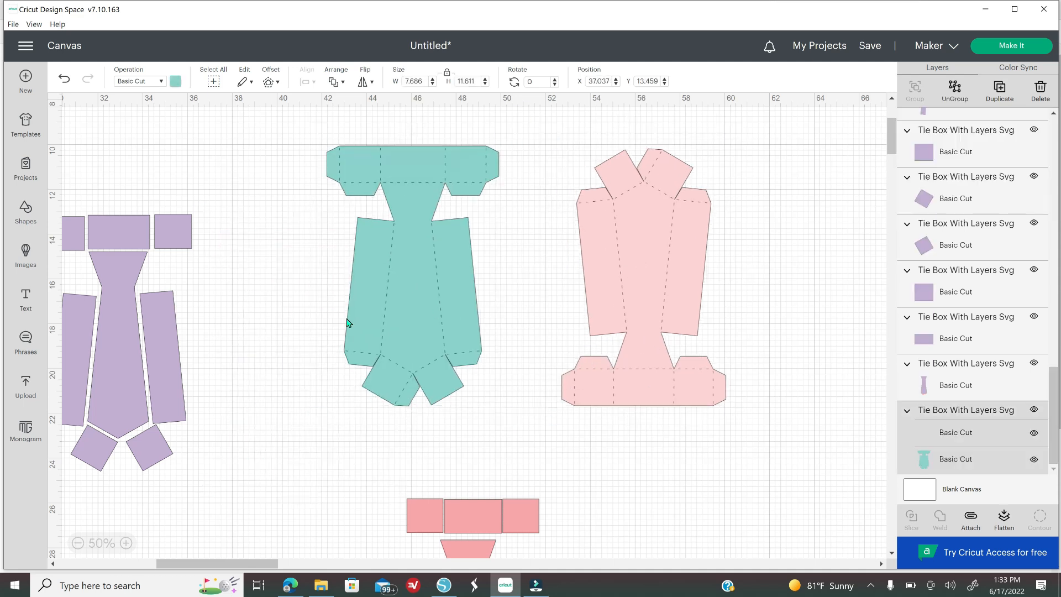
pyautogui.rightClick(396, 295)
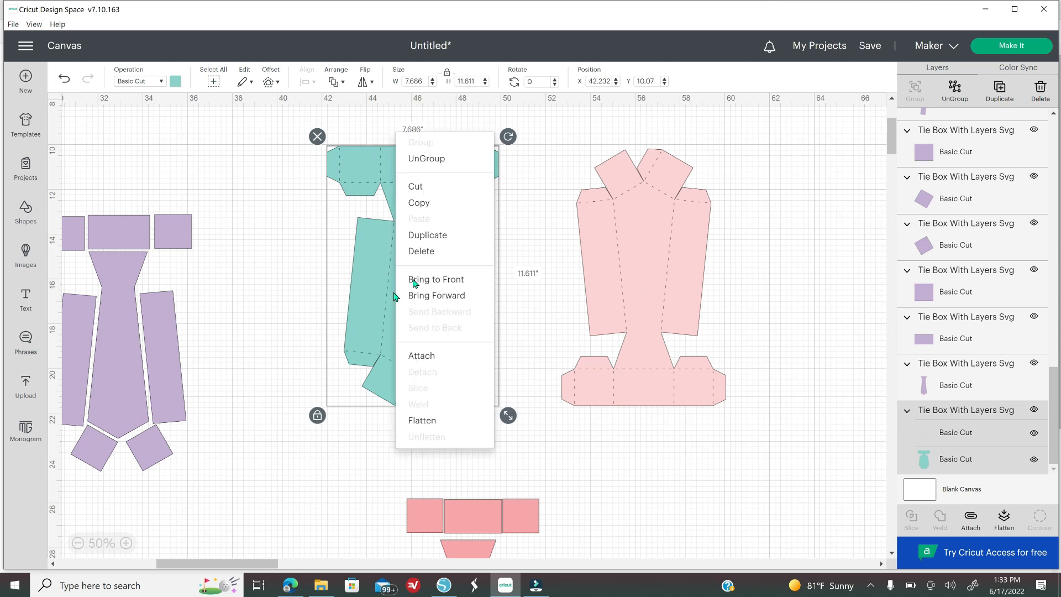
pyautogui.click(432, 160)
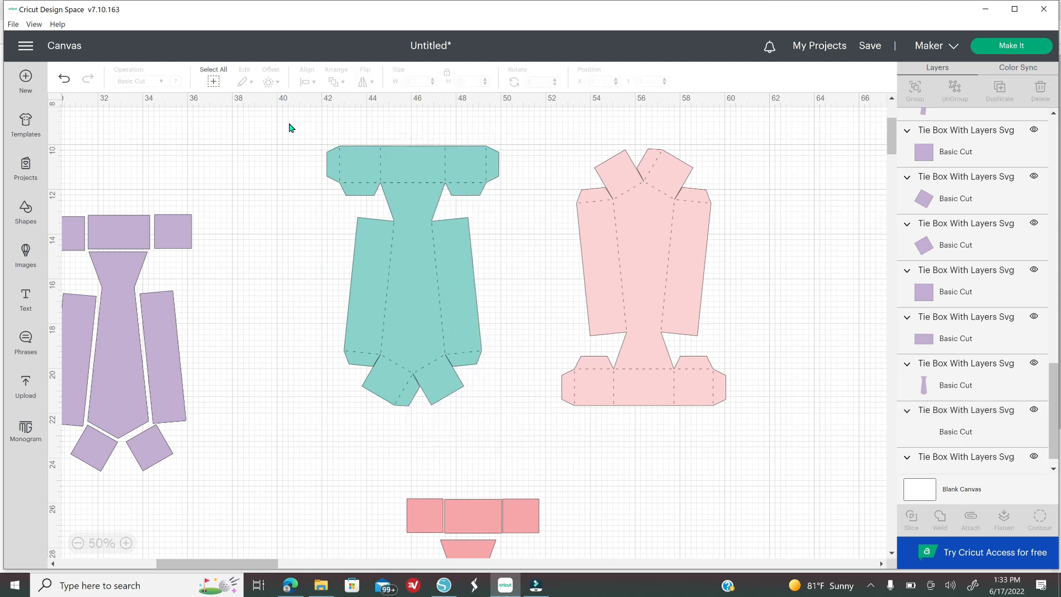
pyautogui.moveTo(289, 121); pyautogui.dragTo(499, 429)
pyautogui.click(965, 530)
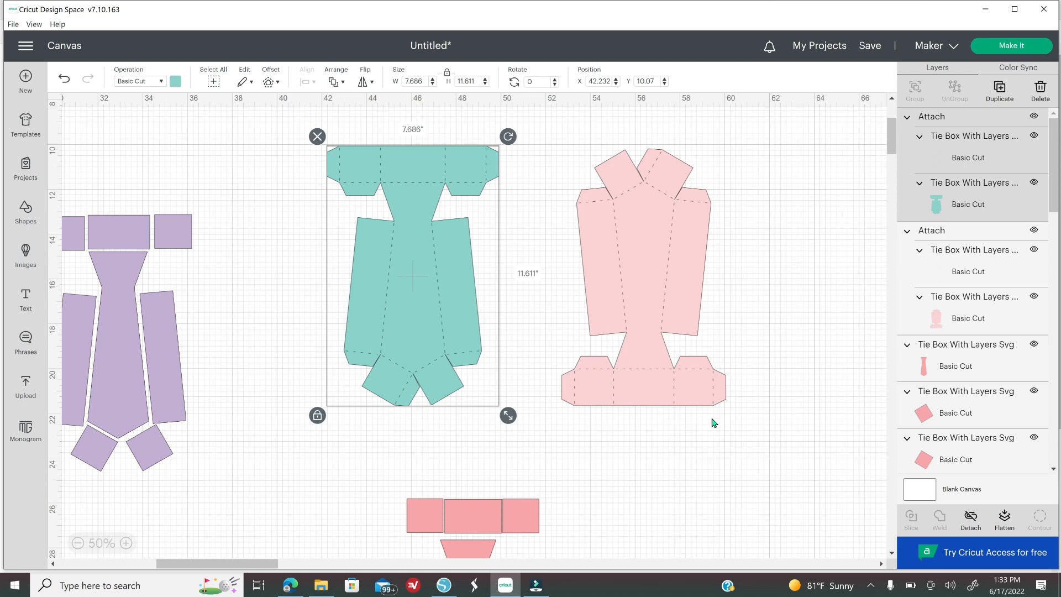
# Recolor the light pink box black and the teal box red.
pyautogui.click(663, 386)
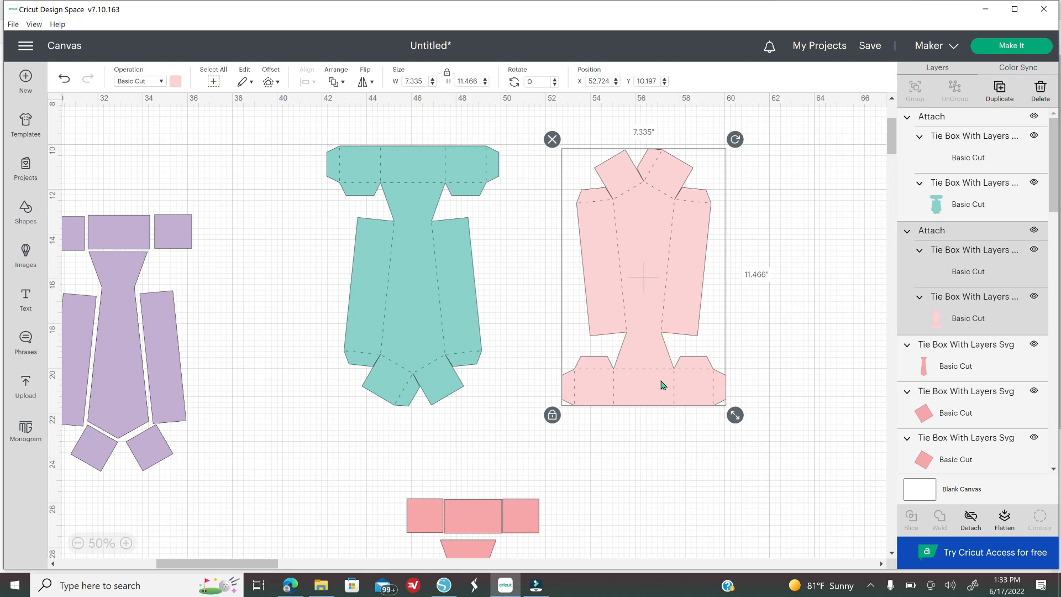
pyautogui.click(176, 81)
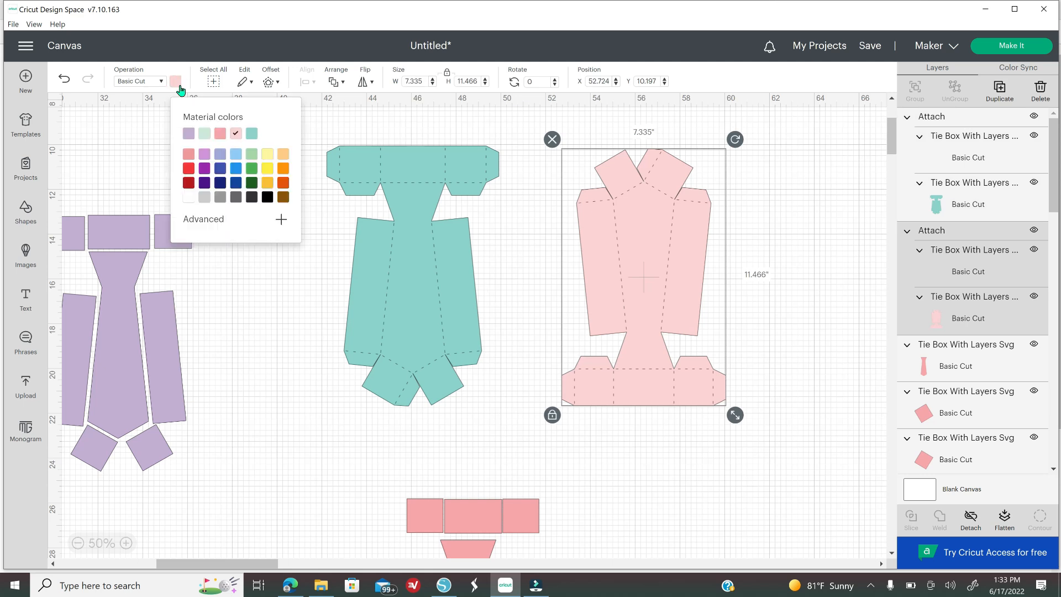
pyautogui.click(266, 200)
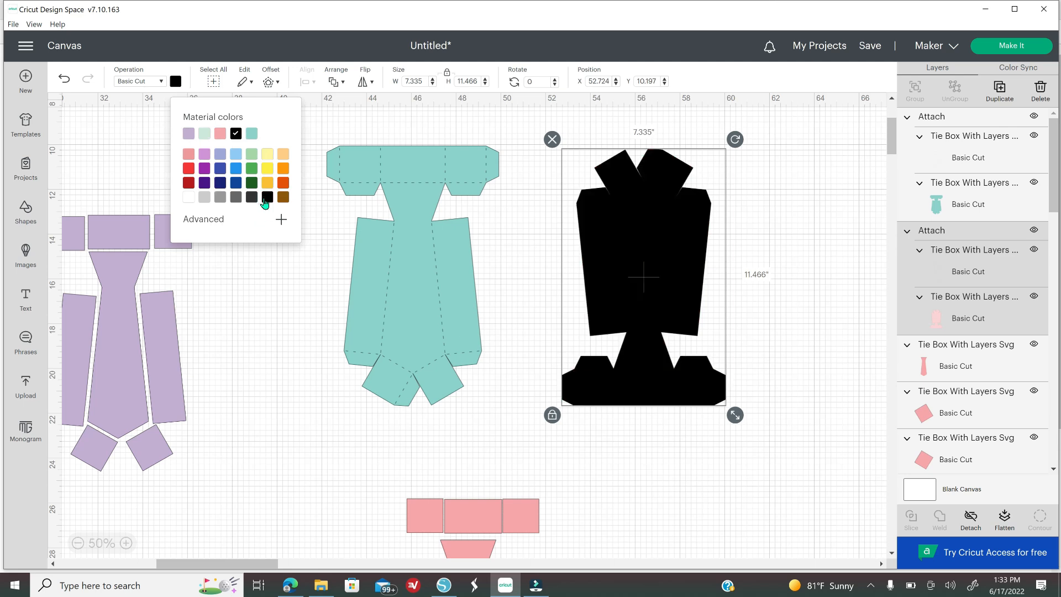
pyautogui.click(447, 328)
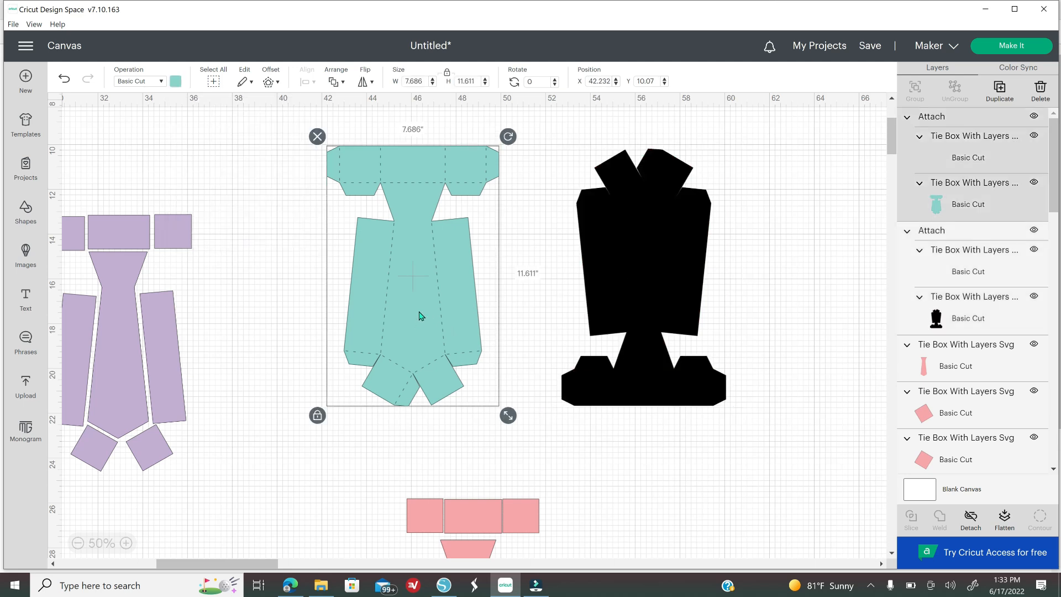
pyautogui.click(176, 83)
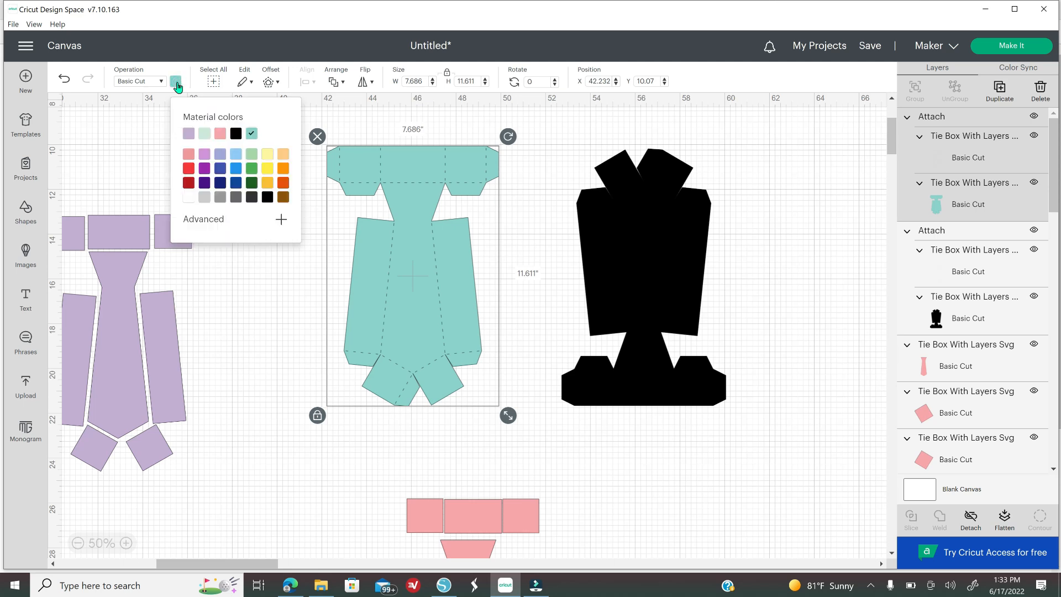
pyautogui.click(189, 172)
pyautogui.click(151, 178)
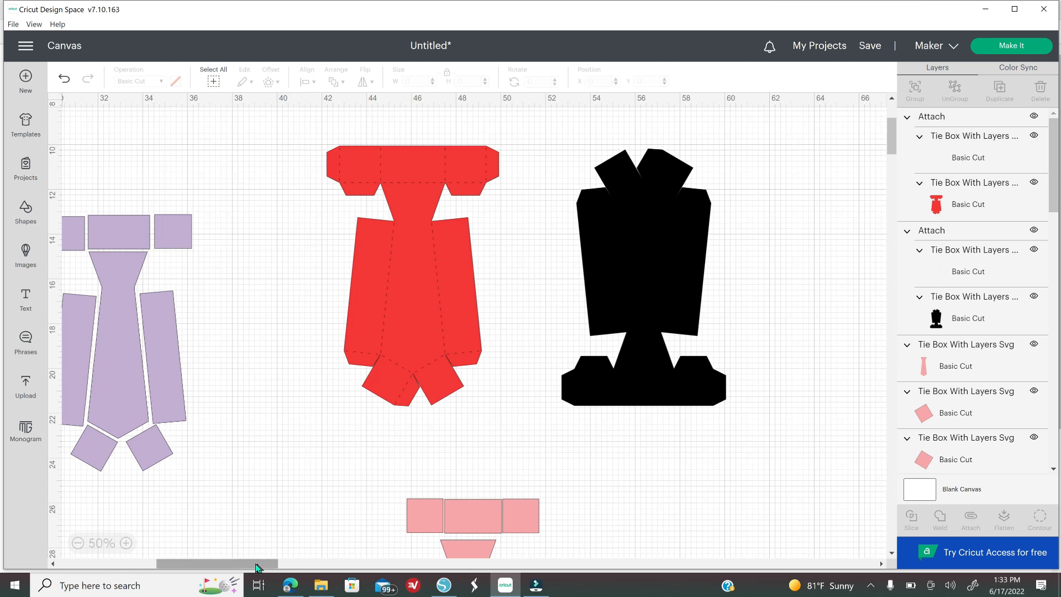
# Recolor all the purple layer pieces light orange and move them together to about X 35.1, Y 9.8, beside the red box.
pyautogui.hscroll(-2, 235, 556)
pyautogui.hscroll(-5, 201, 438)
pyautogui.moveTo(220, 186); pyautogui.dragTo(406, 494)
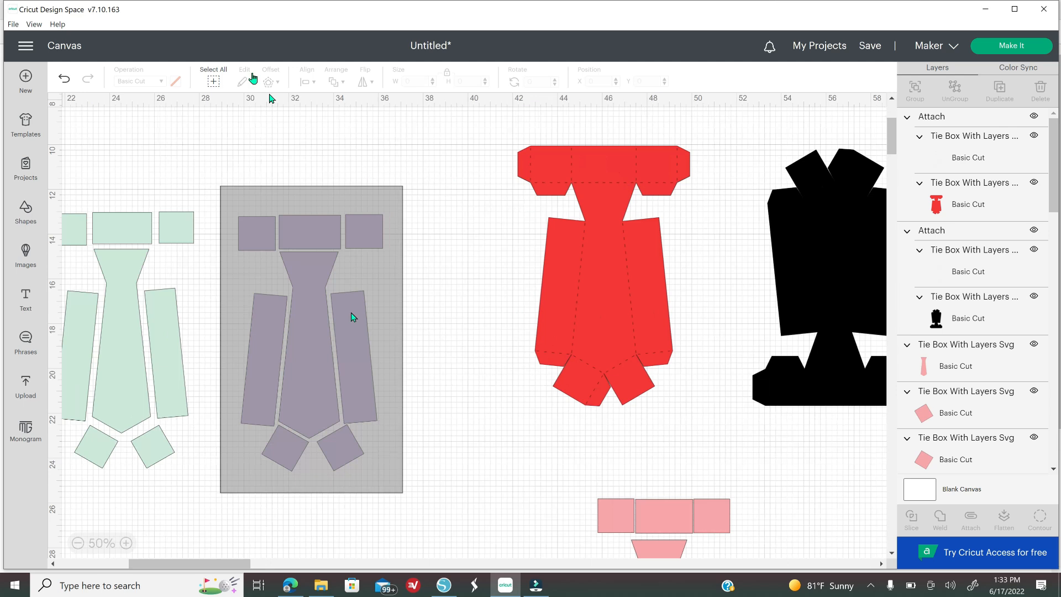
pyautogui.click(177, 82)
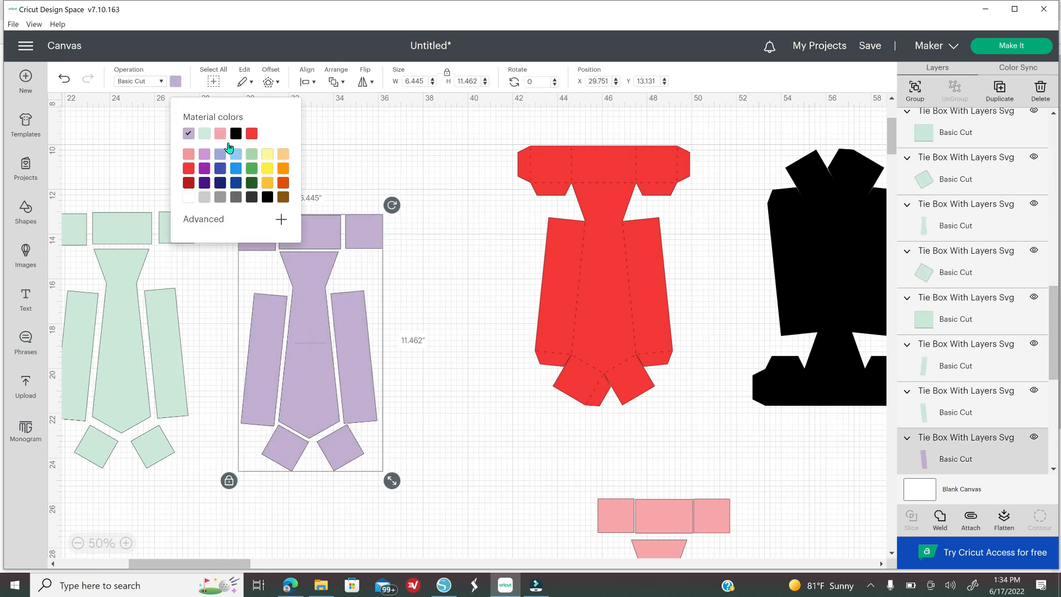
pyautogui.click(282, 159)
pyautogui.moveTo(308, 360); pyautogui.dragTo(432, 287)
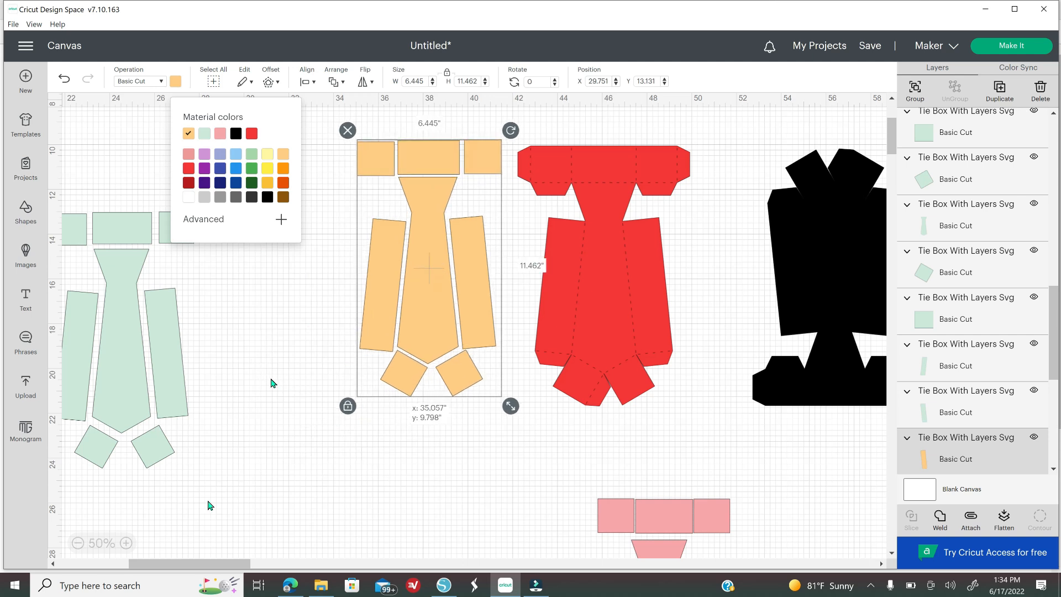
pyautogui.click(271, 383)
# Change the operation of all the light green layer pieces to Print Then Cut.
pyautogui.moveTo(242, 569); pyautogui.dragTo(211, 568)
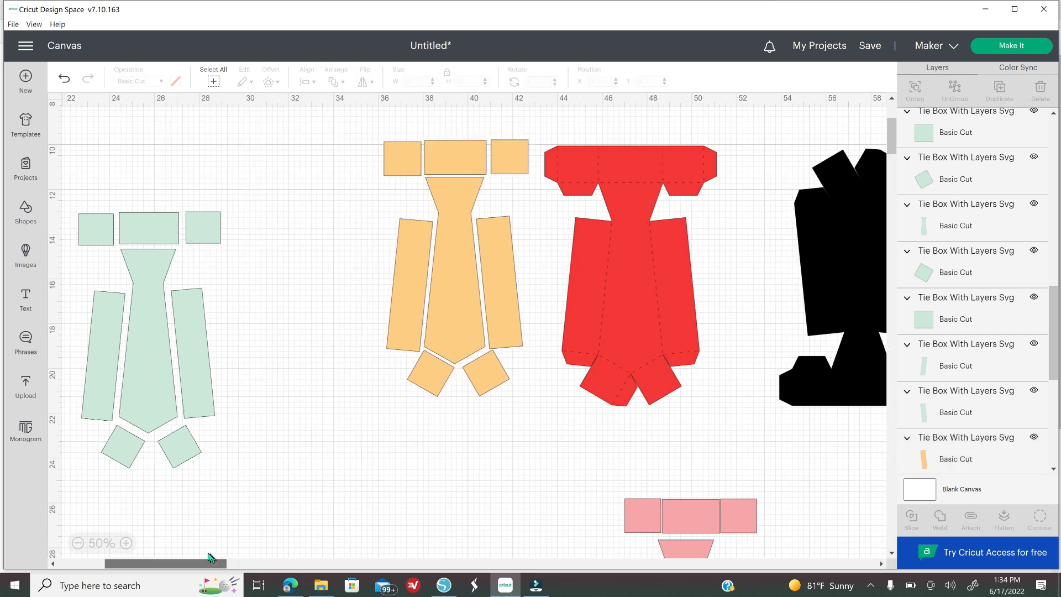
pyautogui.moveTo(401, 256); pyautogui.dragTo(363, 418)
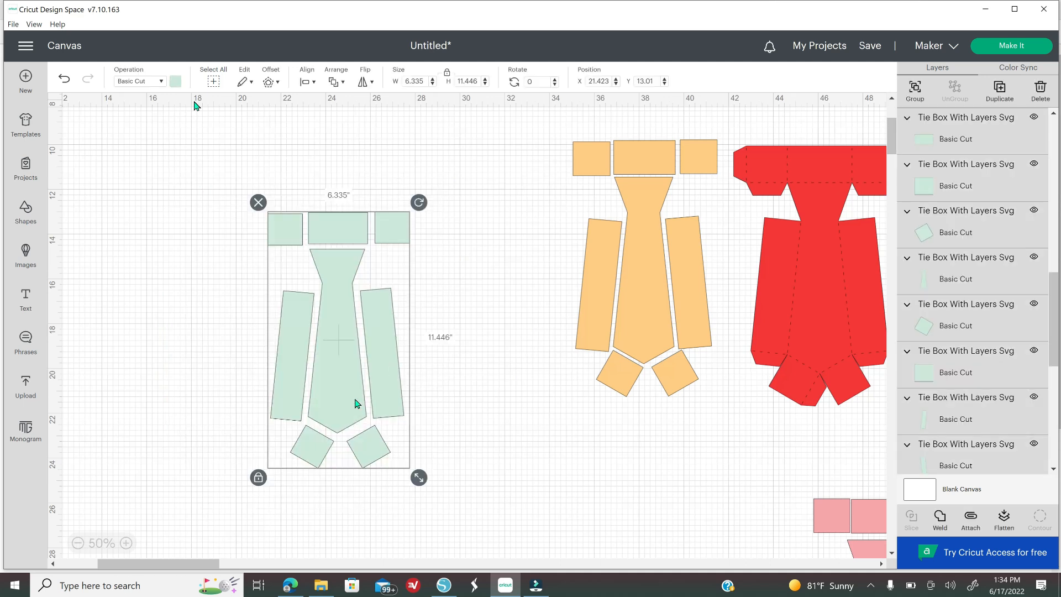
pyautogui.click(159, 83)
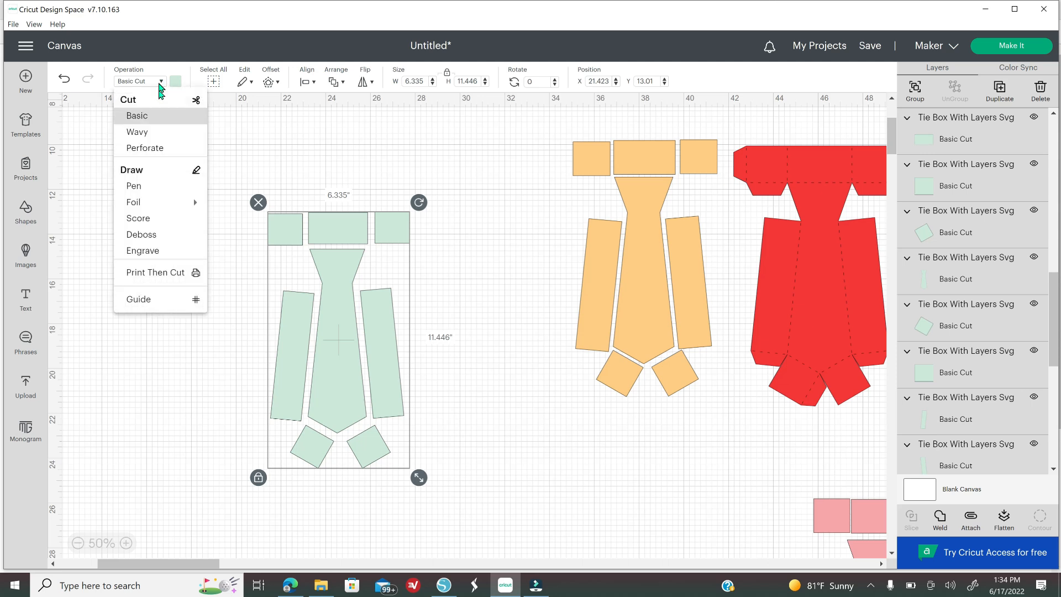
pyautogui.click(144, 273)
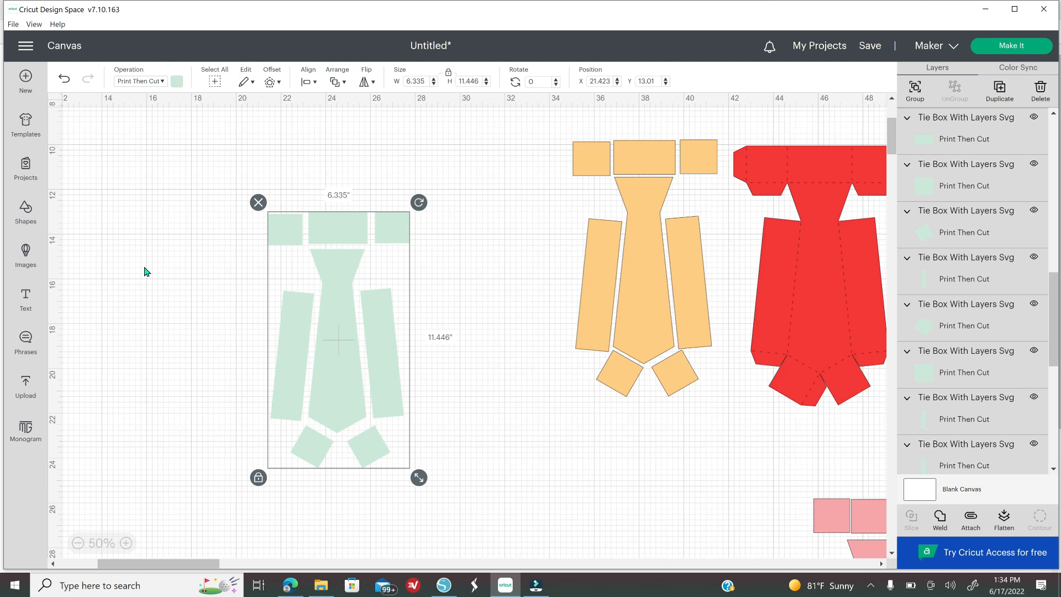
# Switch to the web browser and try saving the mascot Ohio State wallpaper from the "ohio buckeyes background" image results, then cancel the save.
pyautogui.click(25, 390)
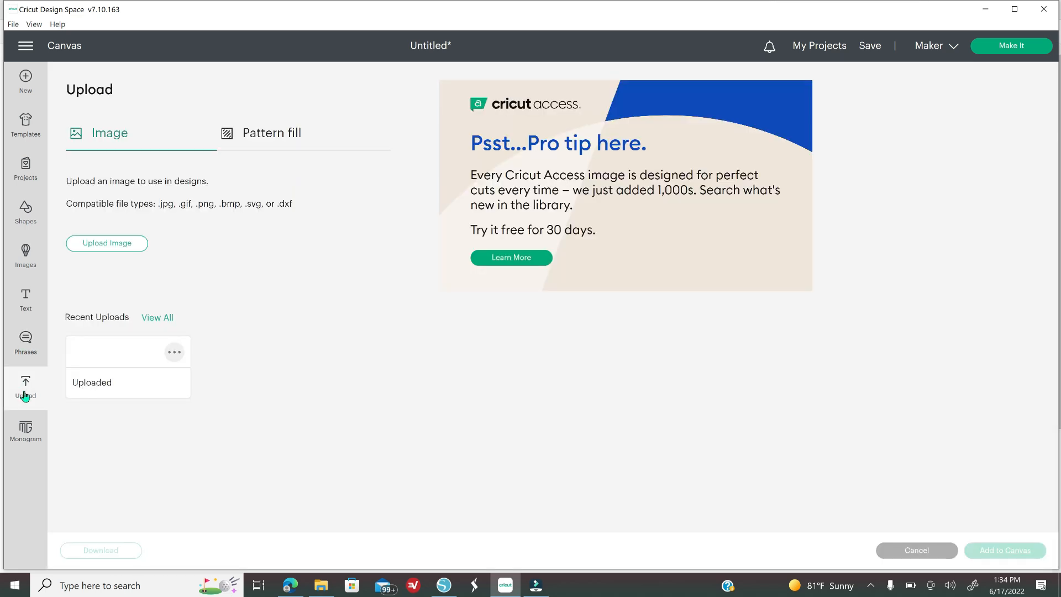
pyautogui.click(290, 586)
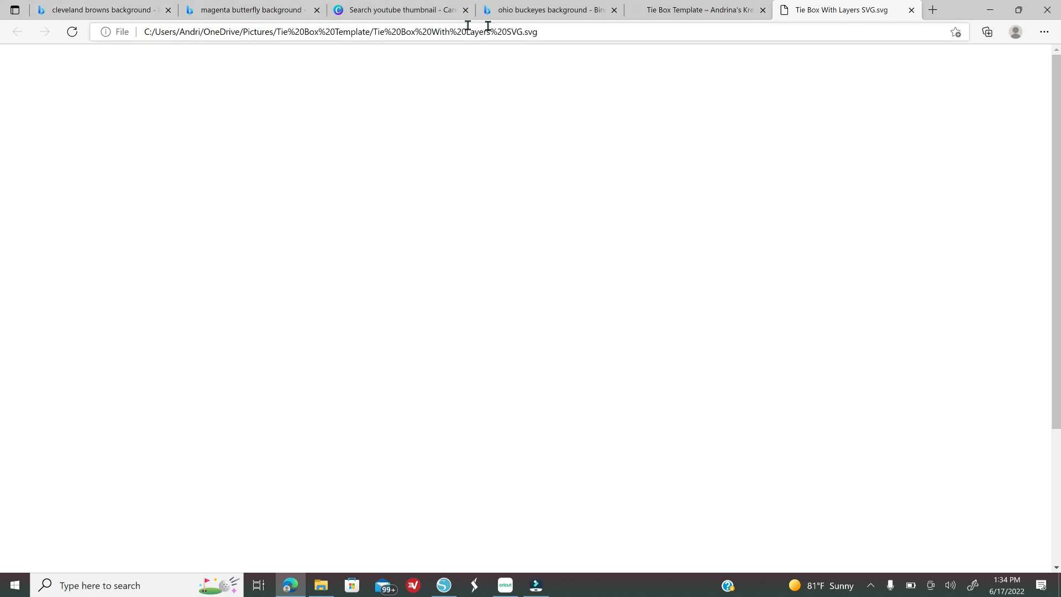
pyautogui.click(598, 17)
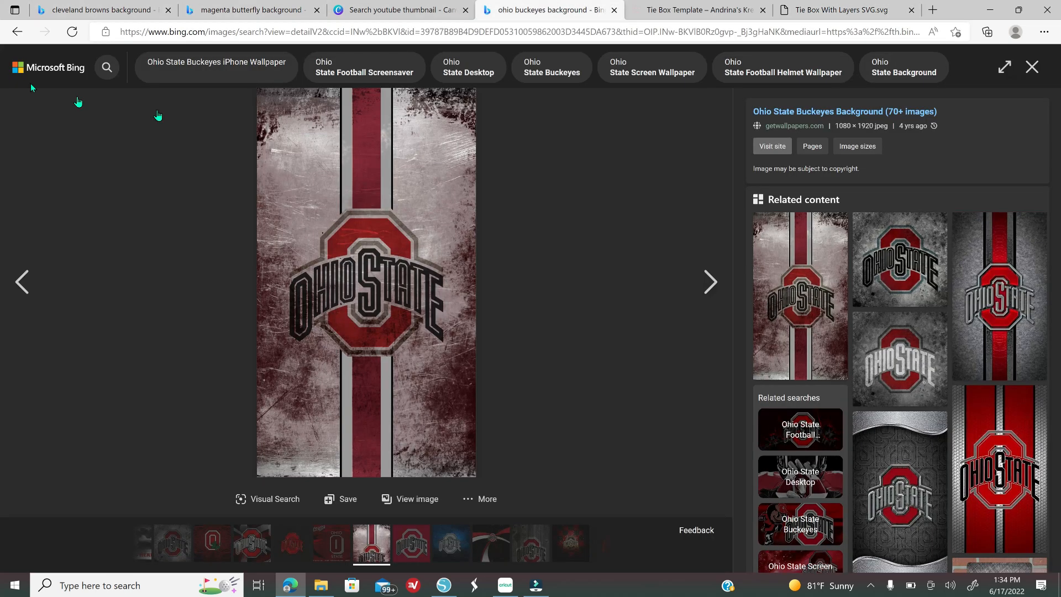
pyautogui.click(16, 33)
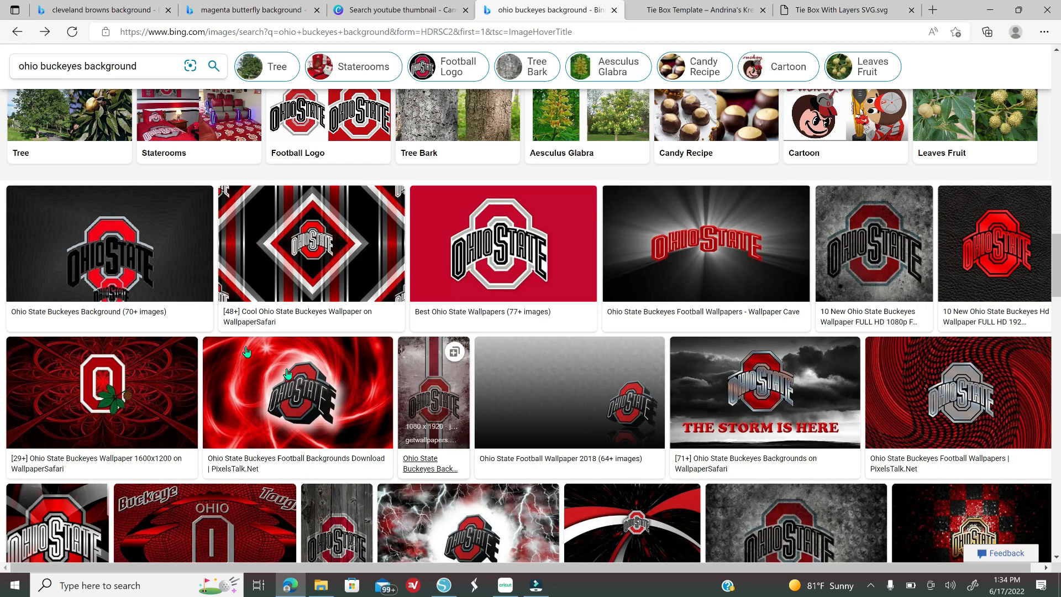
pyautogui.scroll(6, 221, 255)
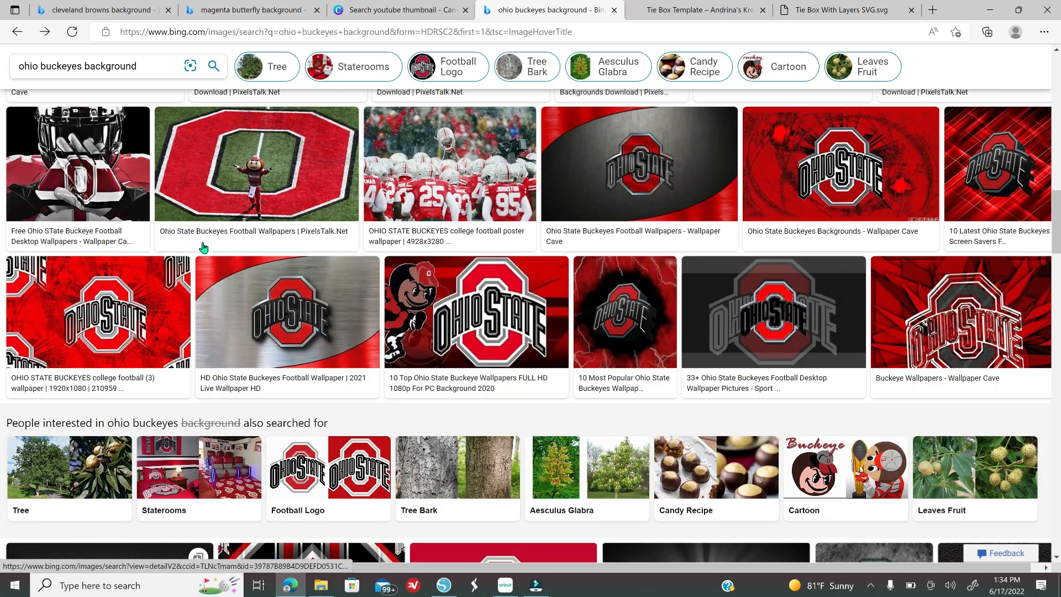
pyautogui.scroll(10, 203, 247)
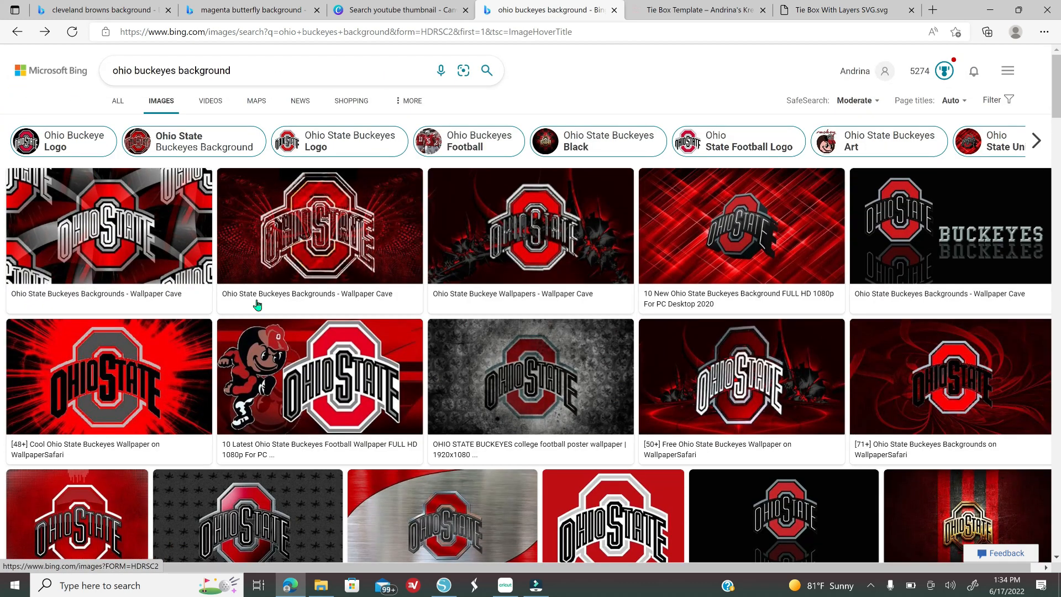
pyautogui.click(301, 384)
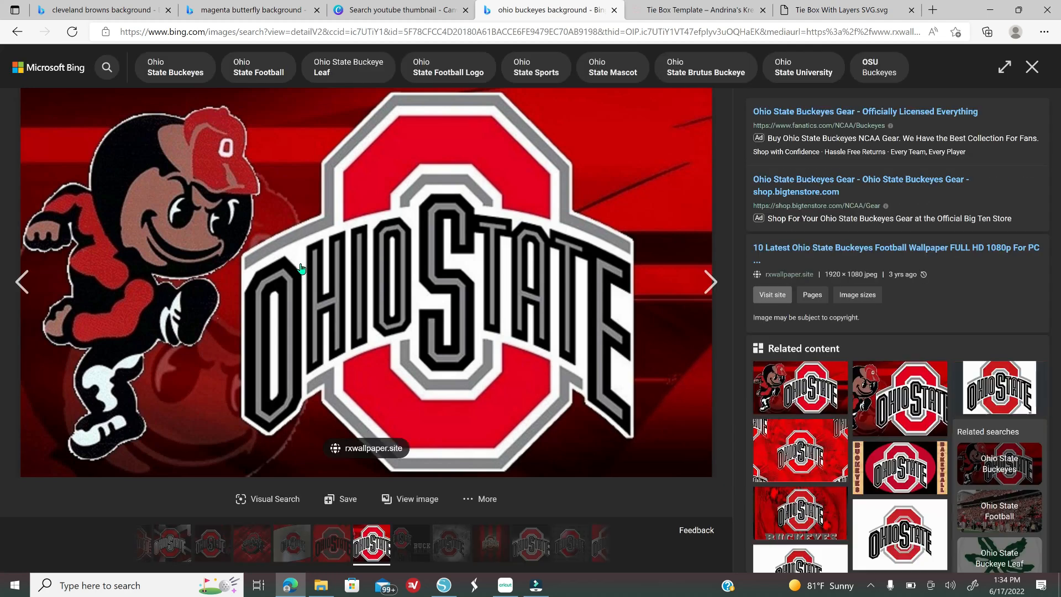
pyautogui.rightClick(301, 269)
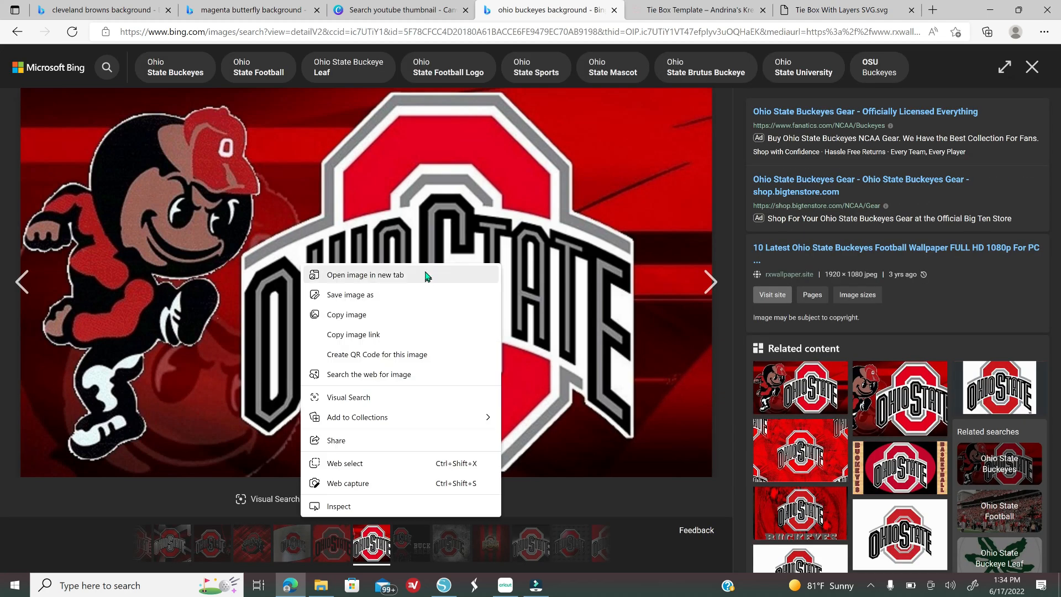
pyautogui.click(387, 304)
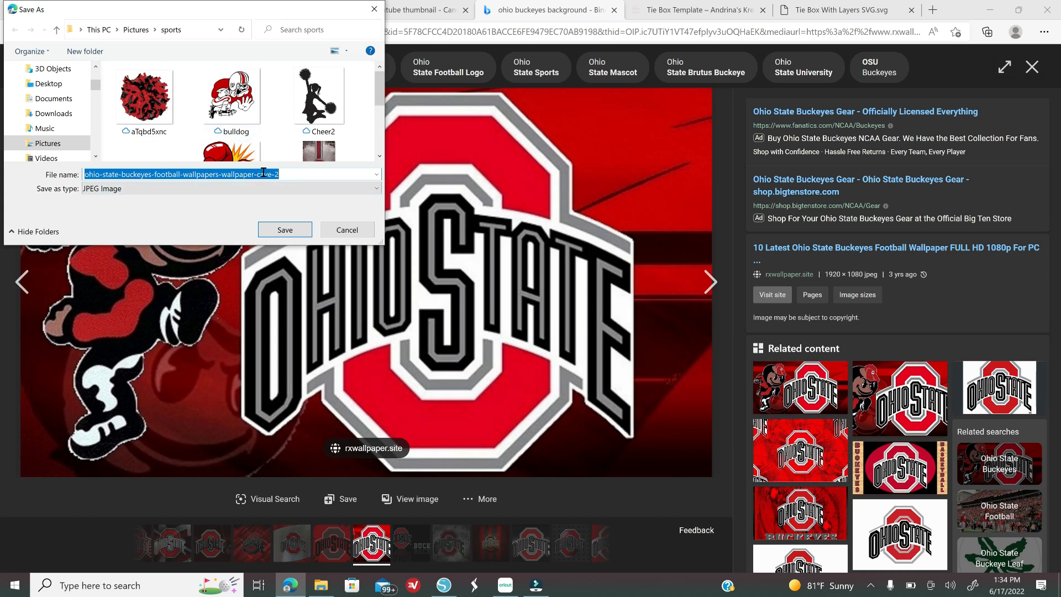
pyautogui.click(378, 12)
# Return to the image results and try saving the tall striped Ohio State wallpaper as a JPEG, then cancel the save.
pyautogui.click(17, 31)
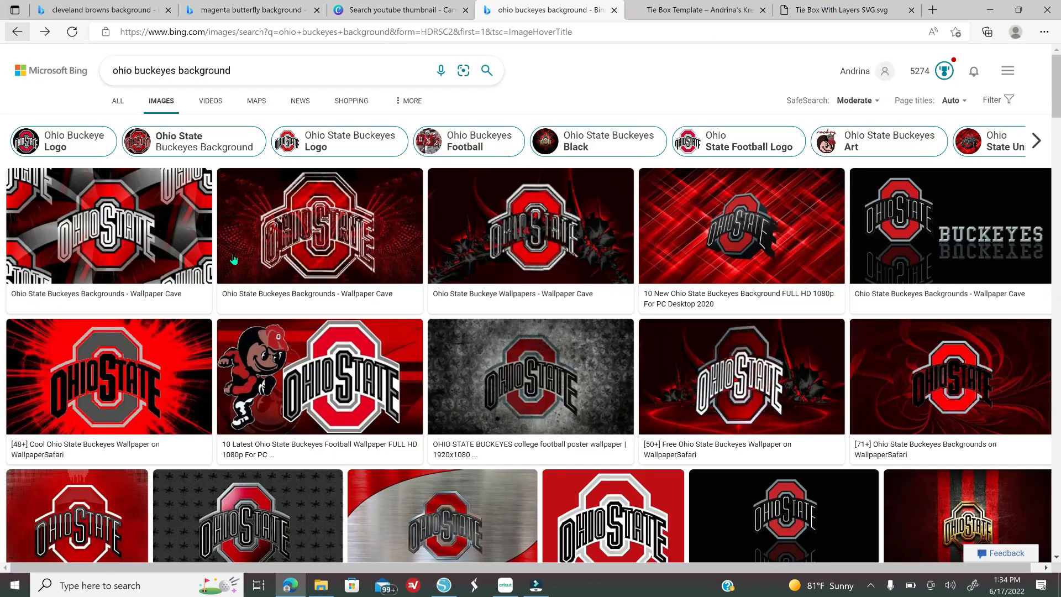
pyautogui.scroll(-10, 347, 369)
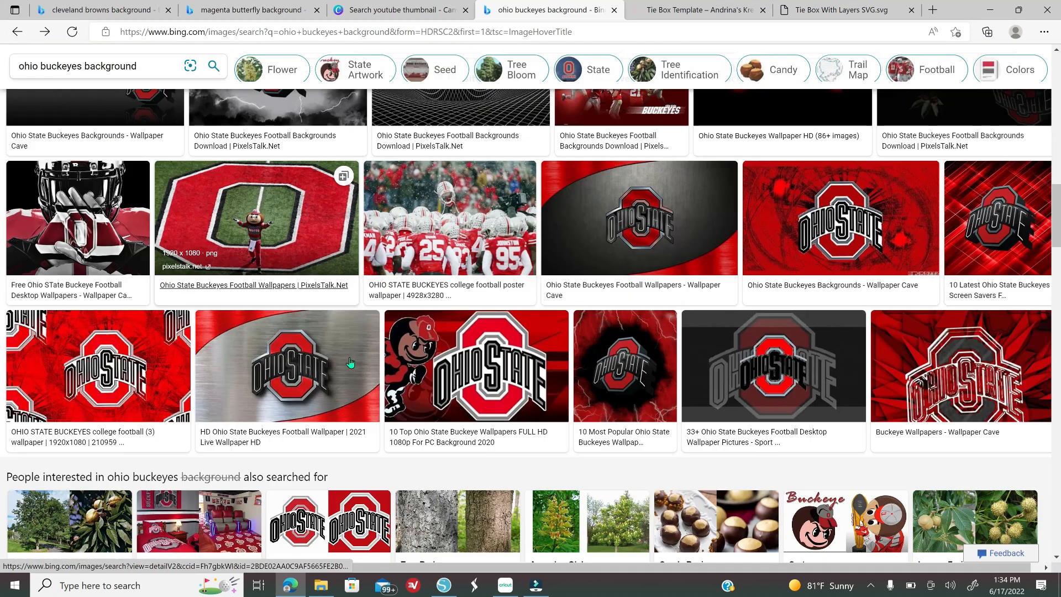
pyautogui.scroll(-5, 350, 363)
pyautogui.click(350, 363)
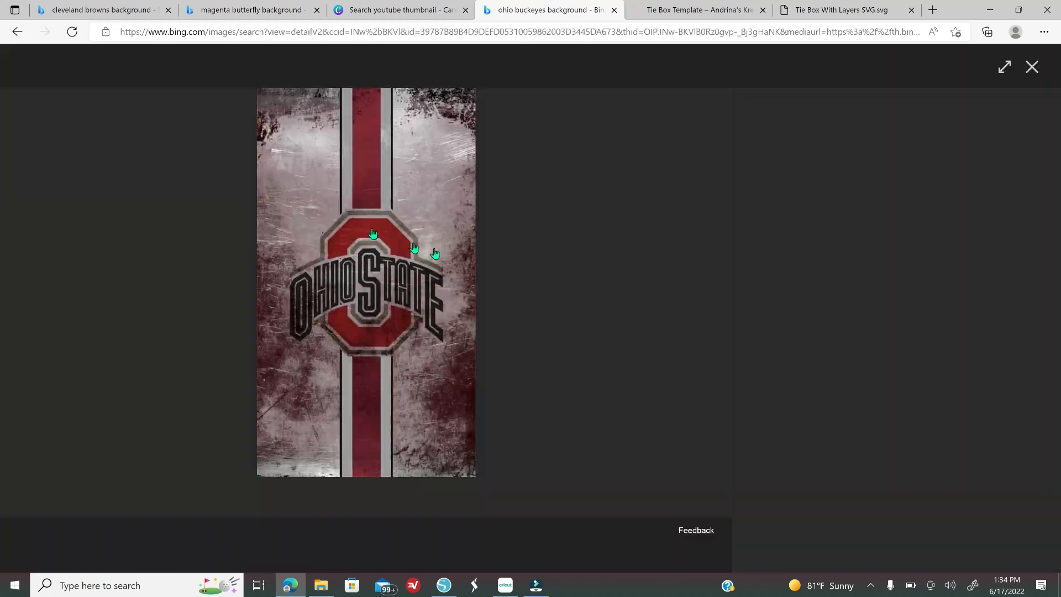
pyautogui.rightClick(371, 227)
pyautogui.click(418, 266)
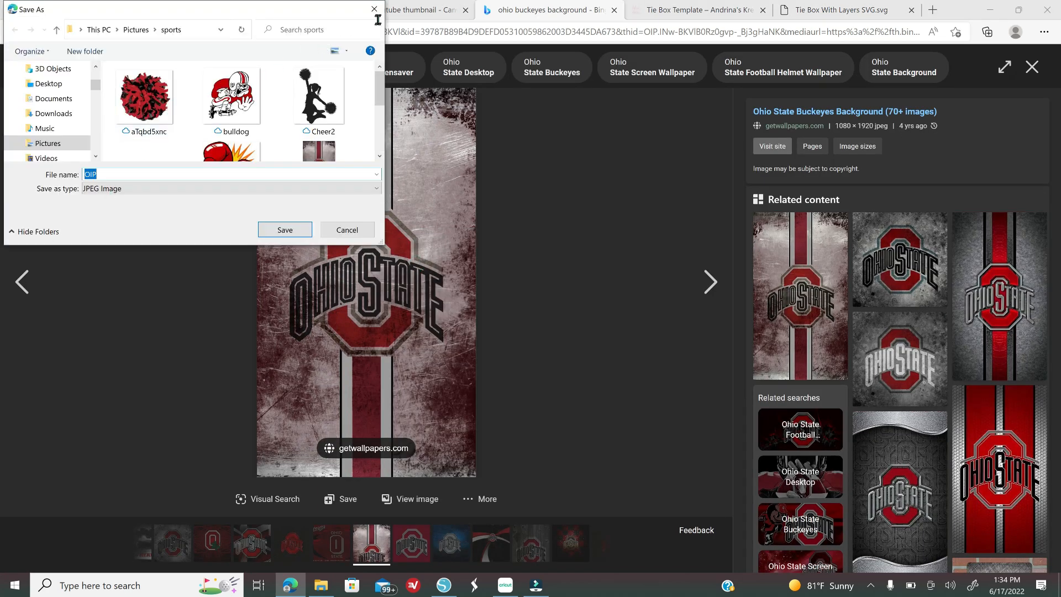
pyautogui.click(374, 9)
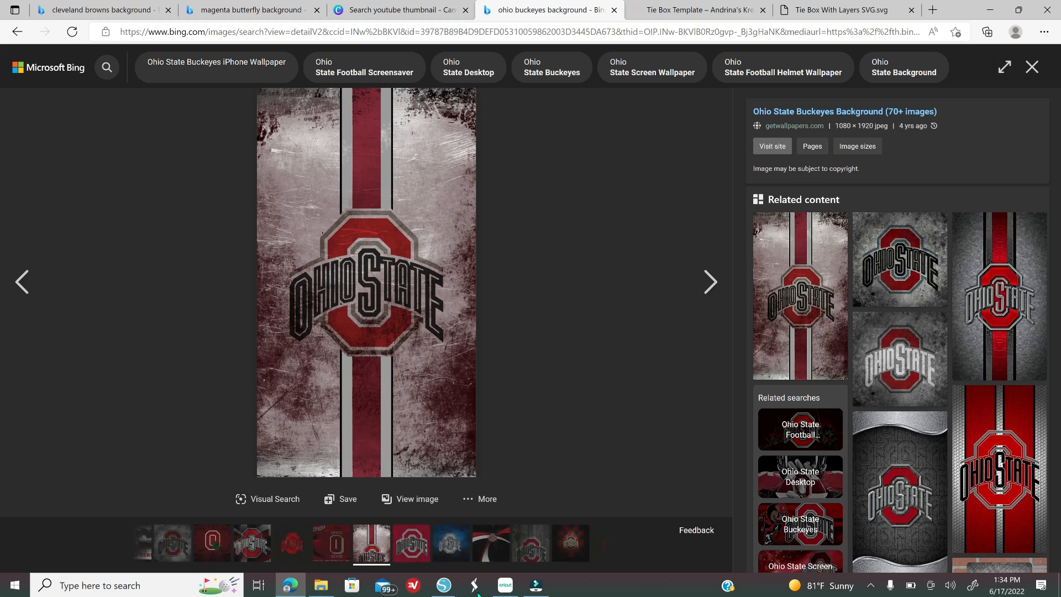
# Switch back to Cricut Design Space, start a pattern fill upload and browse to the sports pictures folder.
pyautogui.click(502, 584)
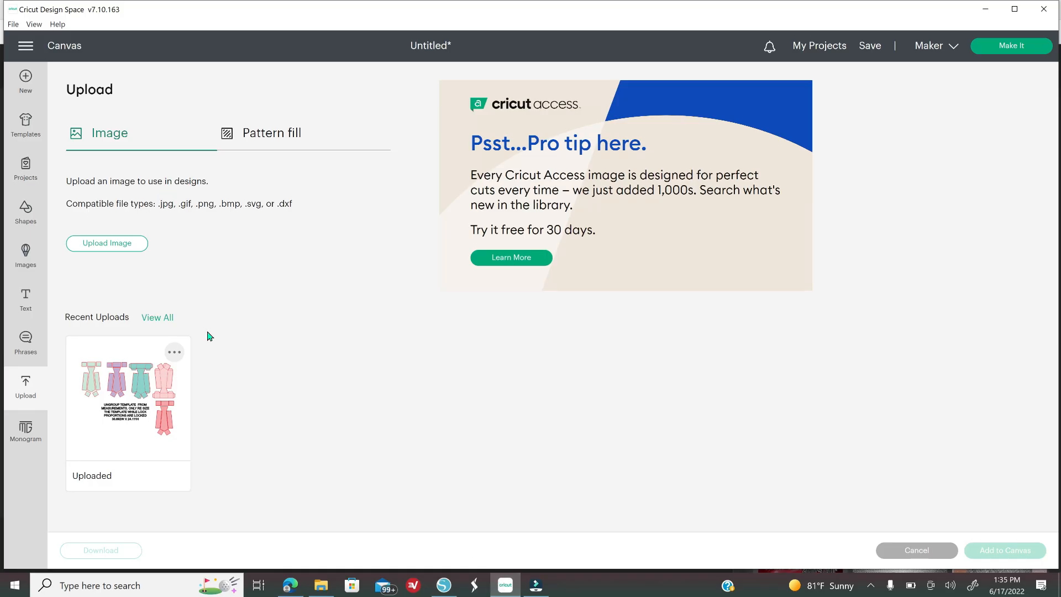
pyautogui.click(276, 134)
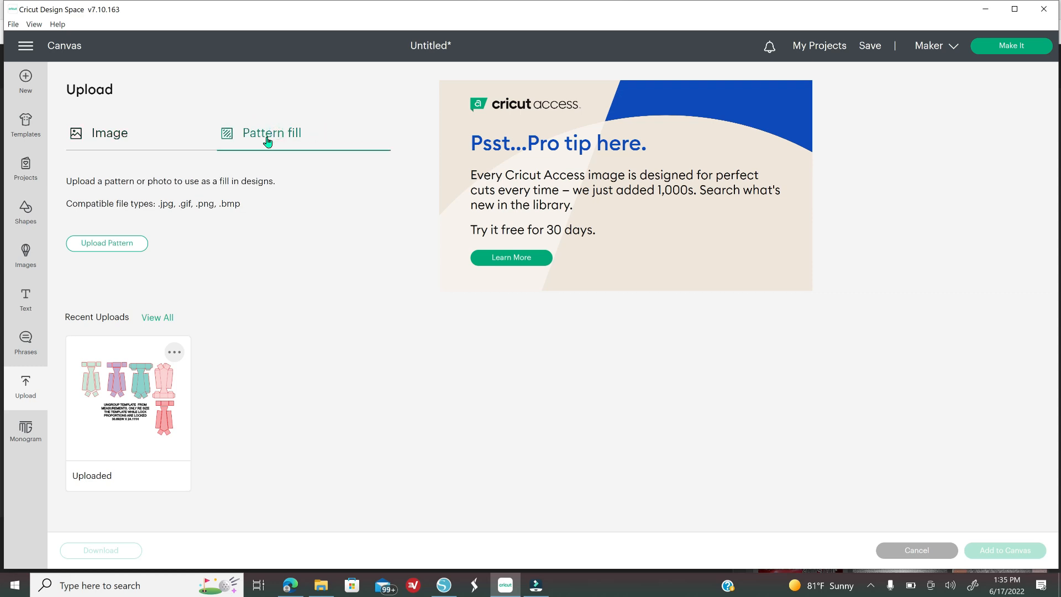
pyautogui.click(125, 252)
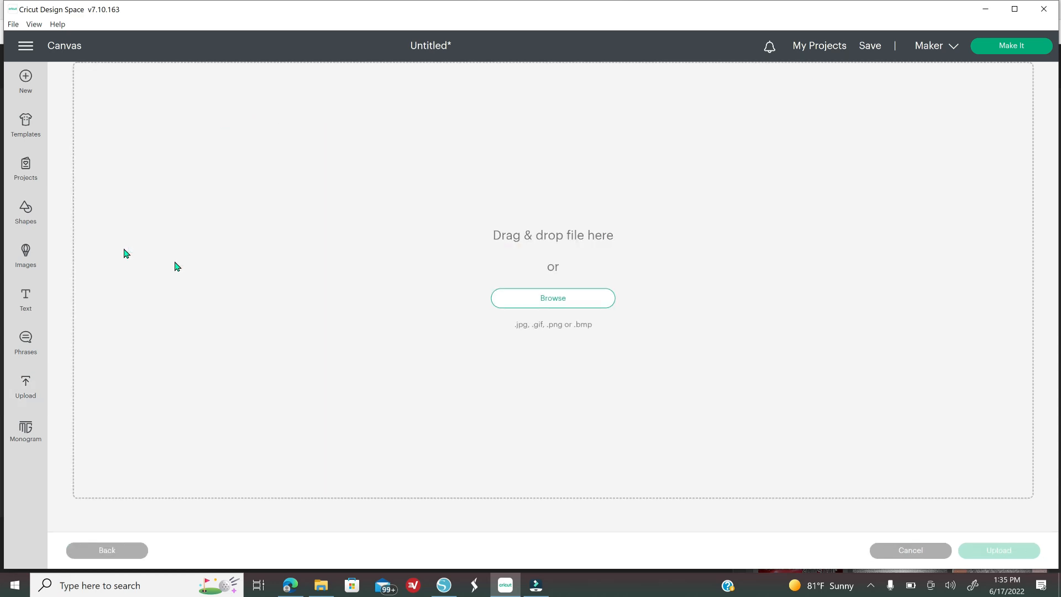
pyautogui.click(511, 309)
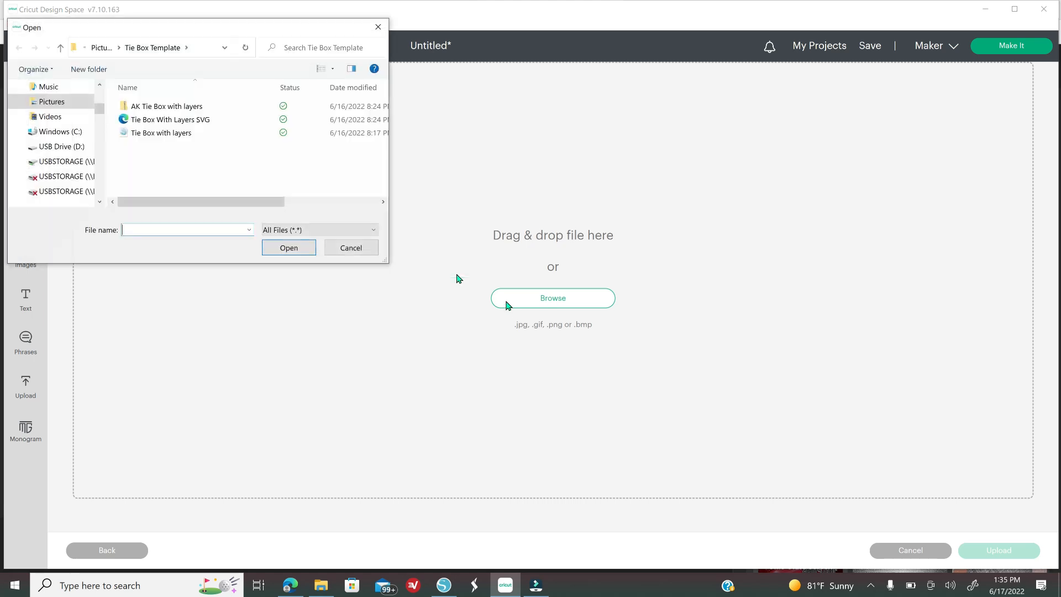
pyautogui.scroll(6, 53, 132)
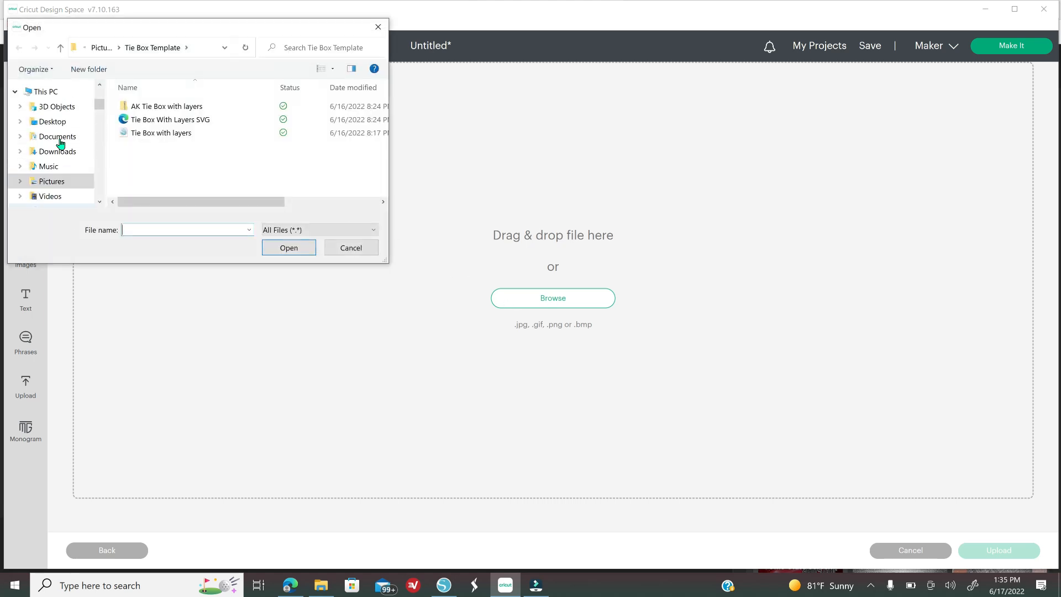
pyautogui.click(60, 141)
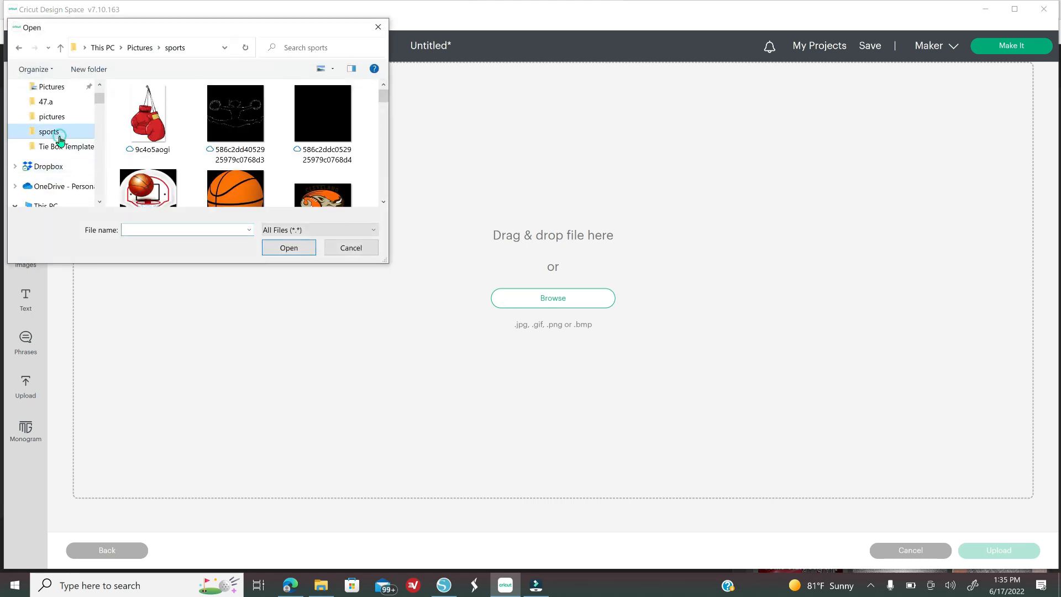
# Load the "ohio state" mascot picture as a Print Then Cut pattern, then cancel the upload.
pyautogui.scroll(-5, 223, 164)
pyautogui.scroll(-4, 222, 167)
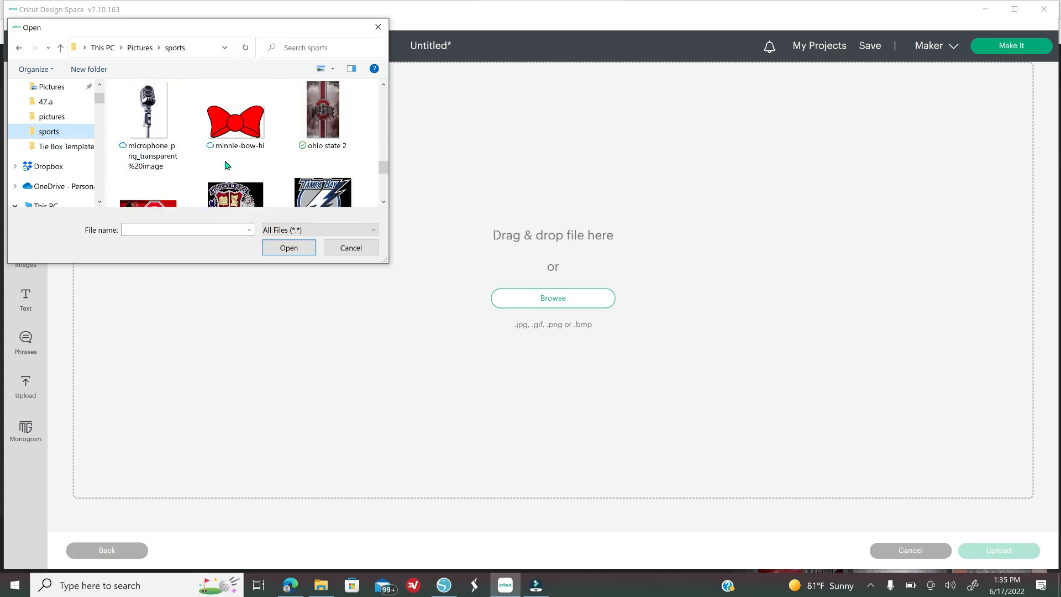
pyautogui.scroll(-1, 151, 160)
pyautogui.click(144, 173)
pyautogui.click(288, 248)
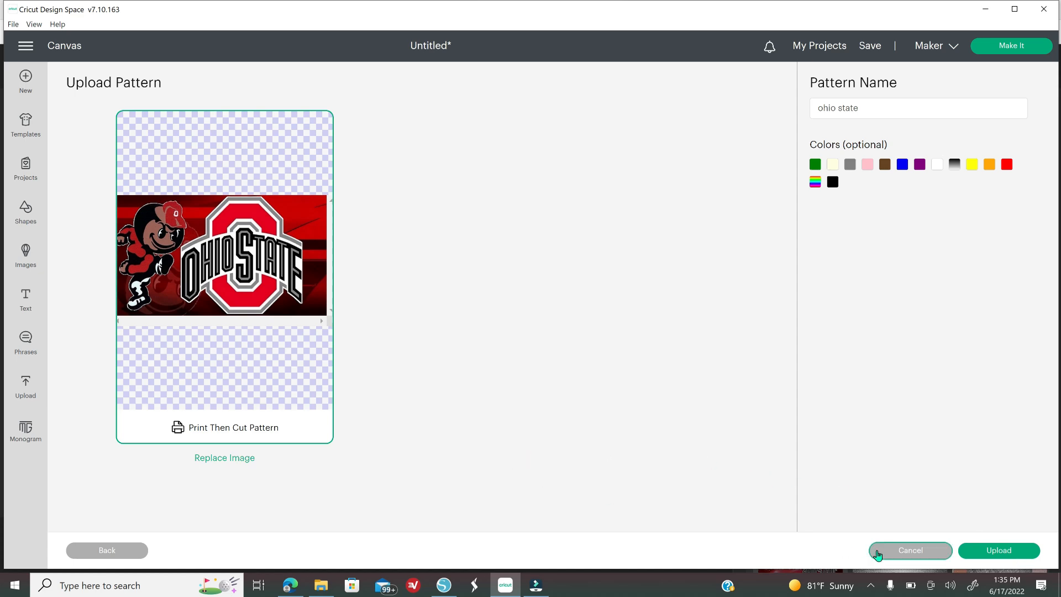
pyautogui.click(879, 552)
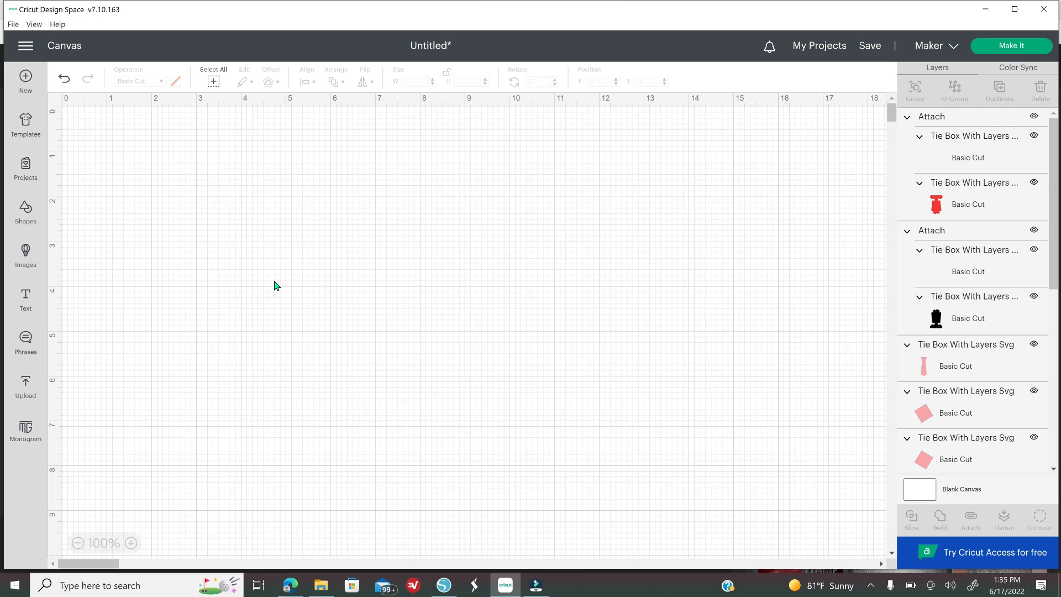
# Fill all the light green layer pieces with the red Ohio State mascot pattern and set the pattern's horizontal offset to -2.
pyautogui.click(78, 544)
pyautogui.moveTo(250, 214); pyautogui.dragTo(392, 406)
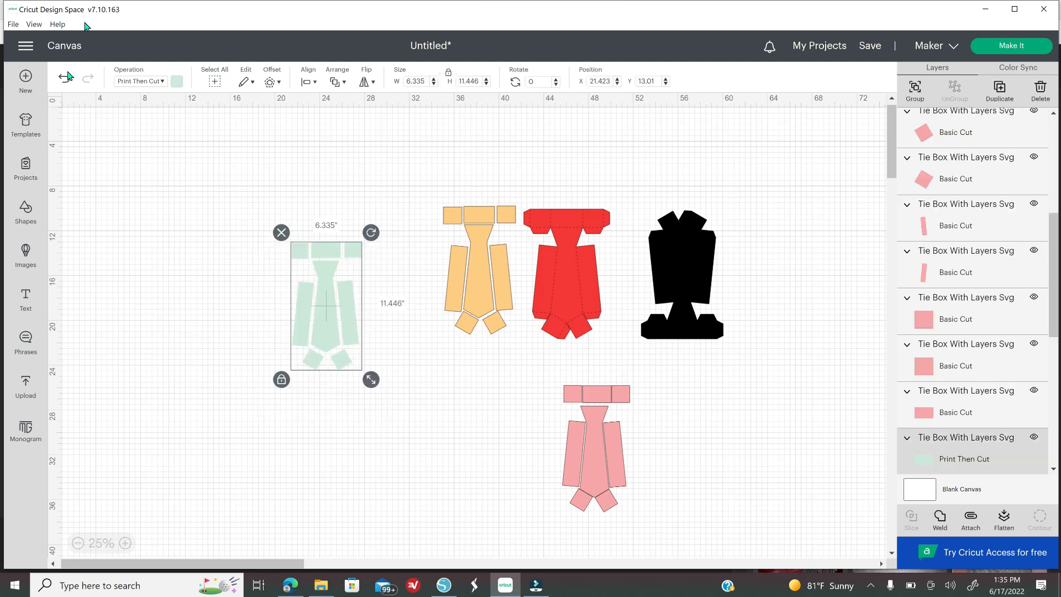
pyautogui.click(175, 88)
pyautogui.click(215, 130)
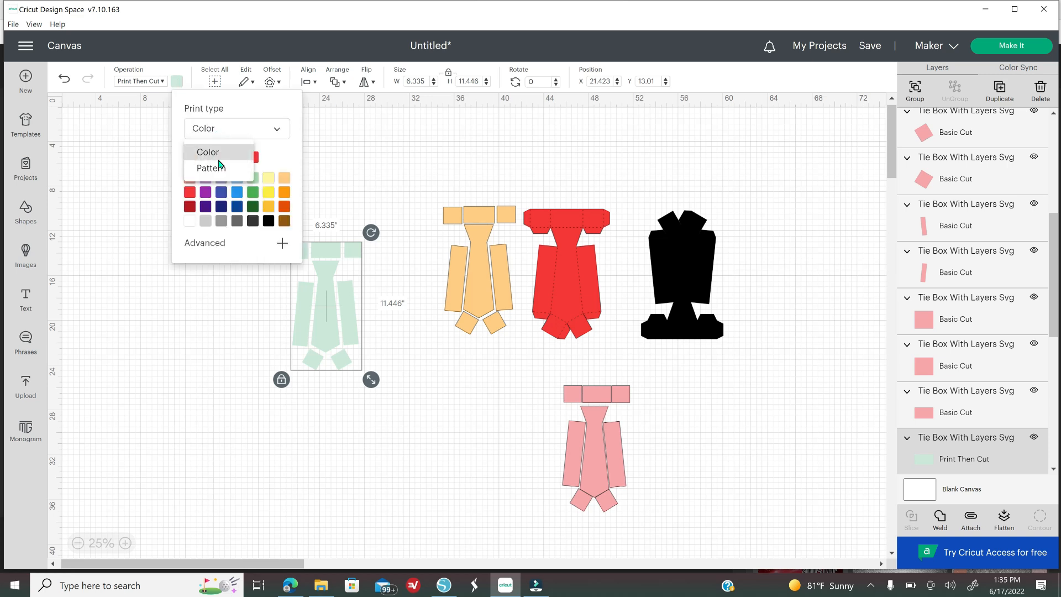
pyautogui.click(216, 169)
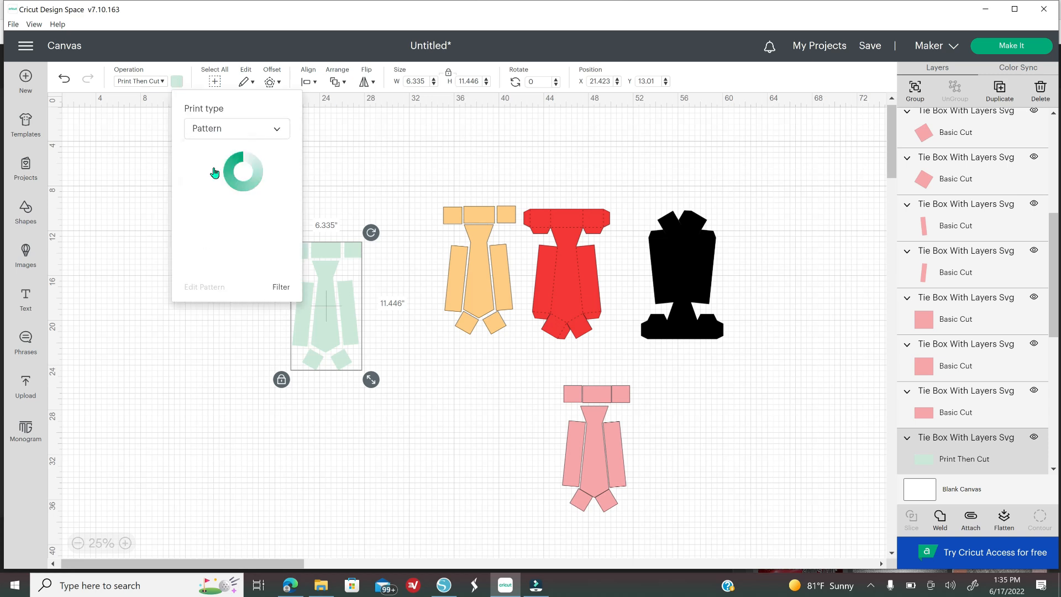
pyautogui.scroll(-1, 257, 231)
pyautogui.scroll(-1, 257, 231)
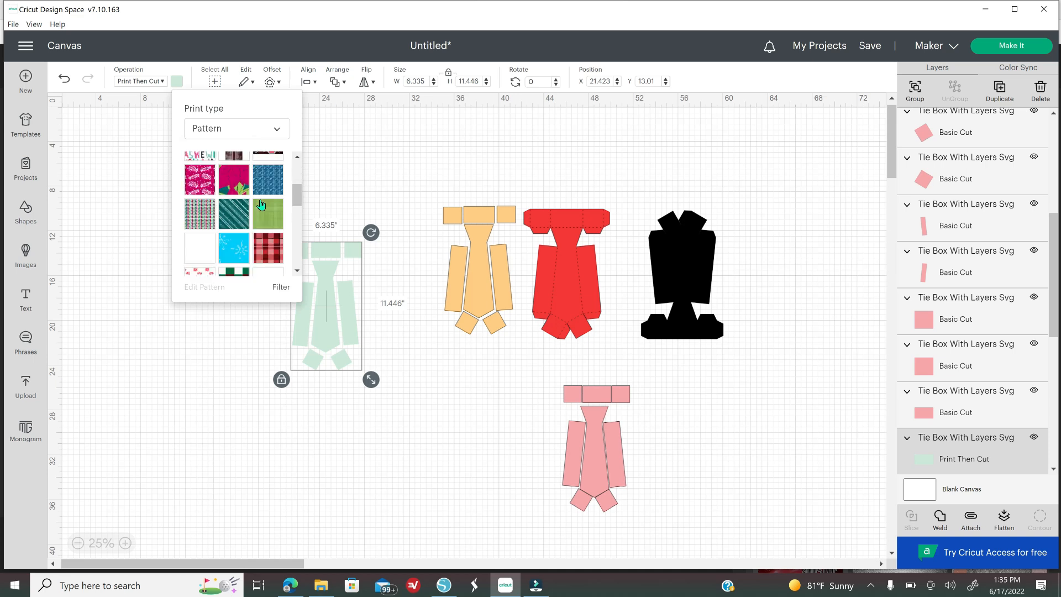
pyautogui.click(266, 216)
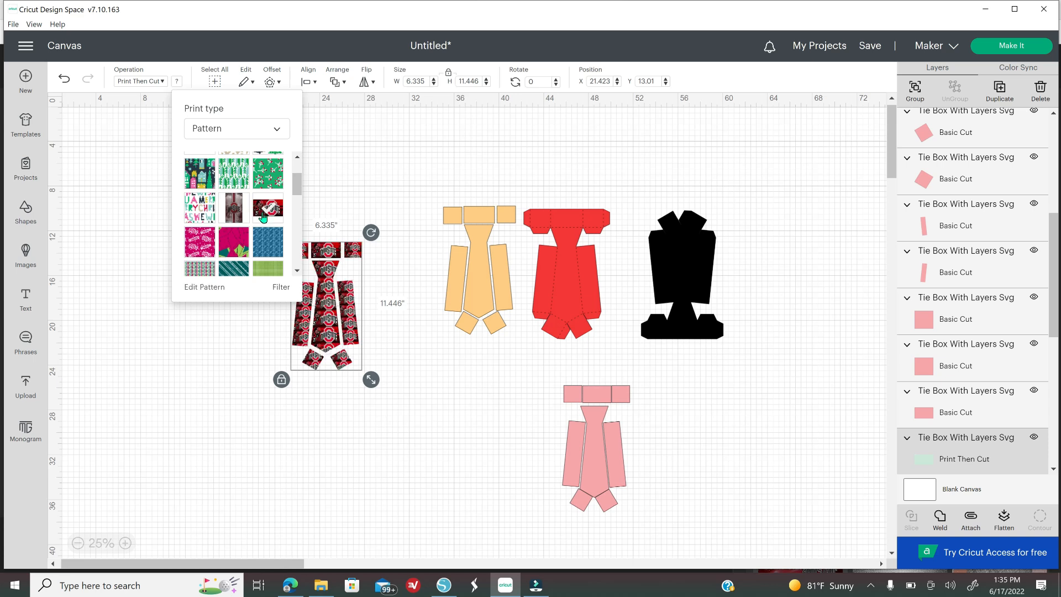
pyautogui.click(206, 287)
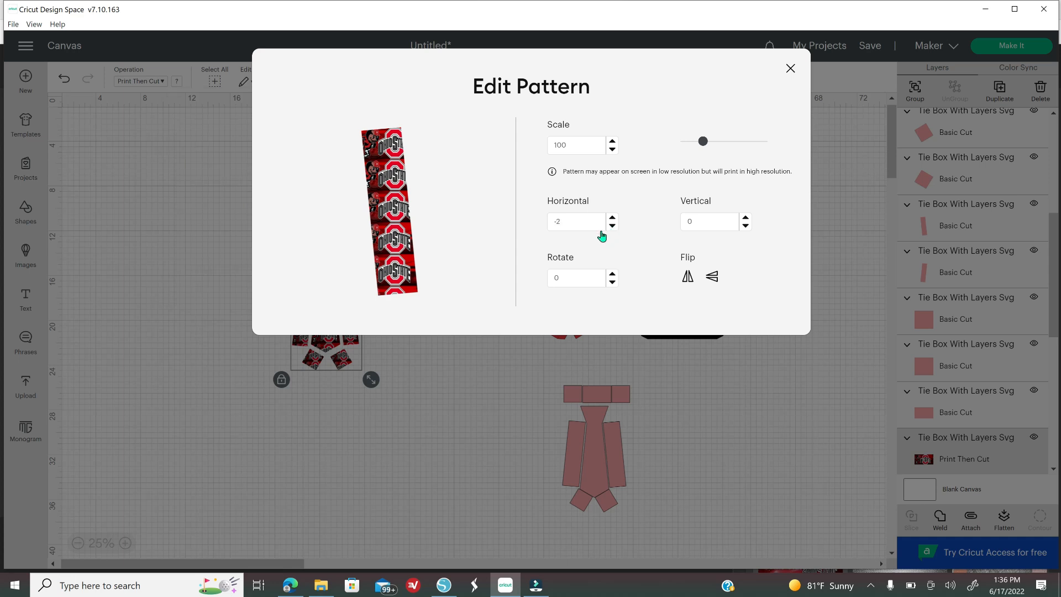
pyautogui.click(791, 70)
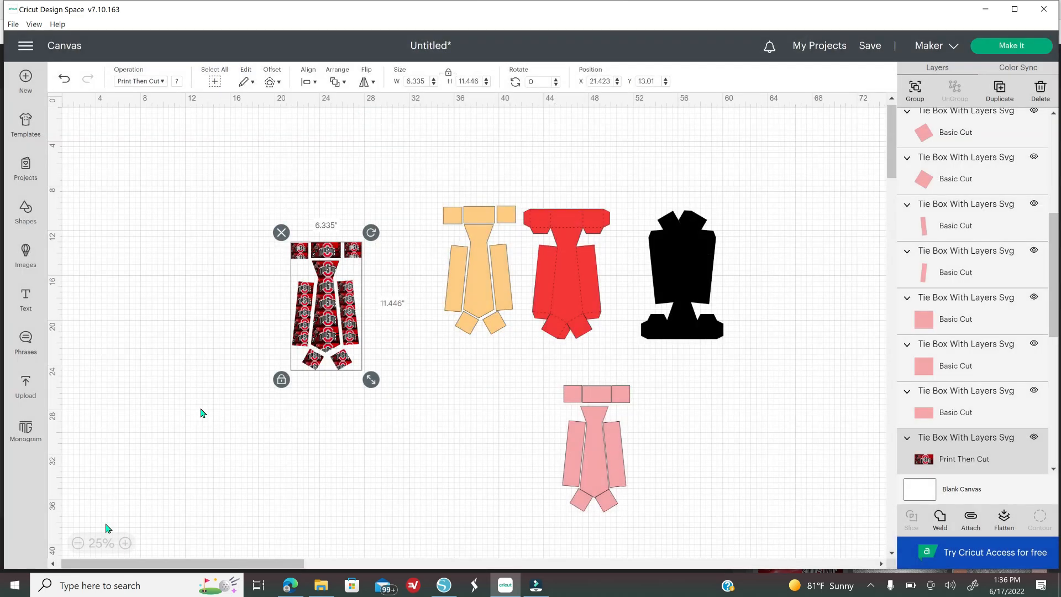
# Change the operation of all the pink layer pieces below the red box to Print Then Cut.
pyautogui.click(124, 544)
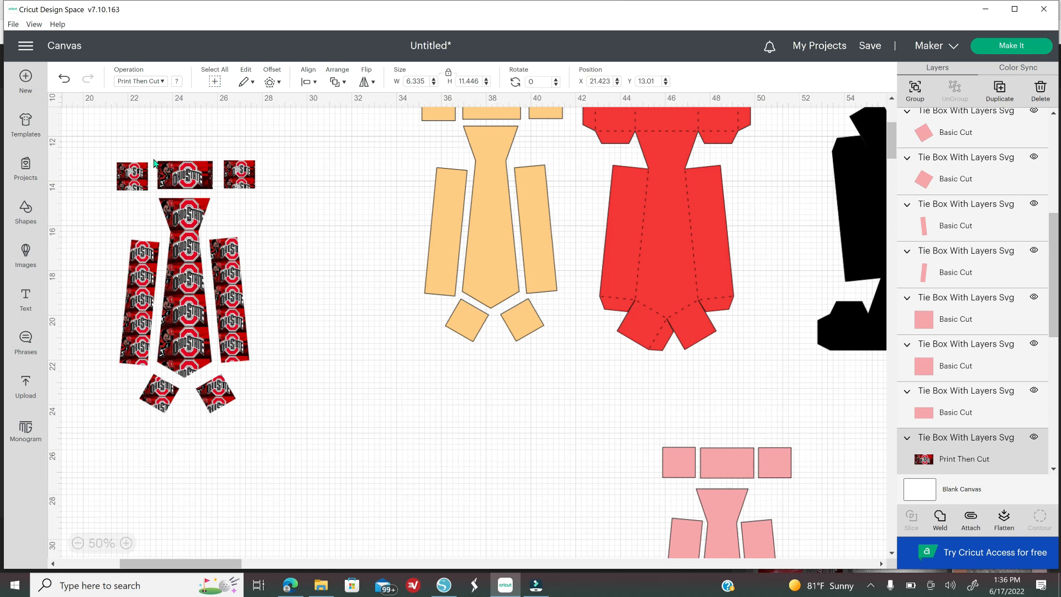
pyautogui.scroll(-3, 630, 429)
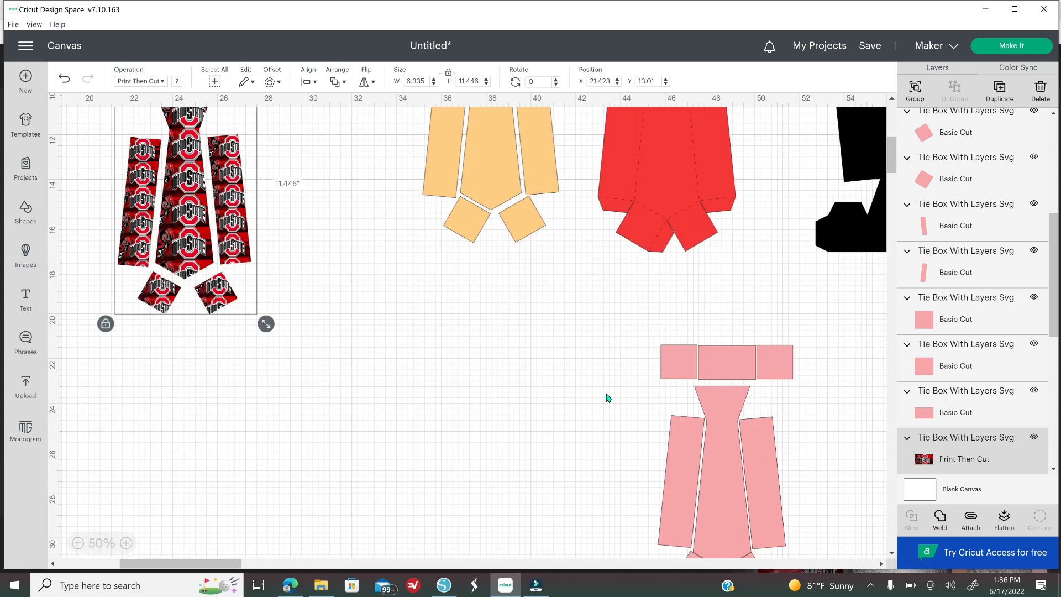
pyautogui.scroll(-2, 609, 396)
pyautogui.moveTo(609, 241); pyautogui.dragTo(818, 525)
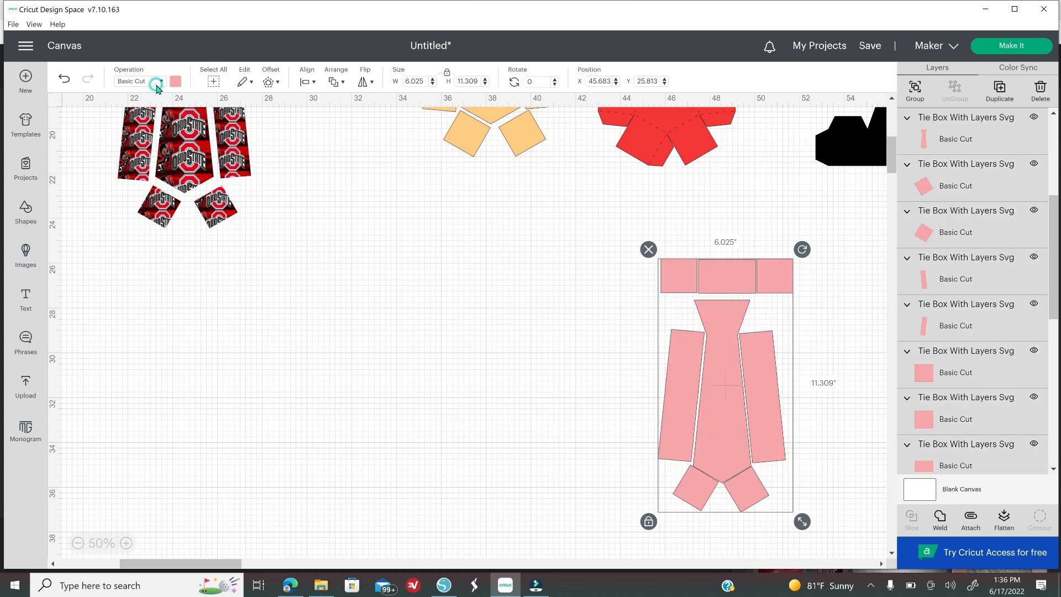
pyautogui.click(157, 88)
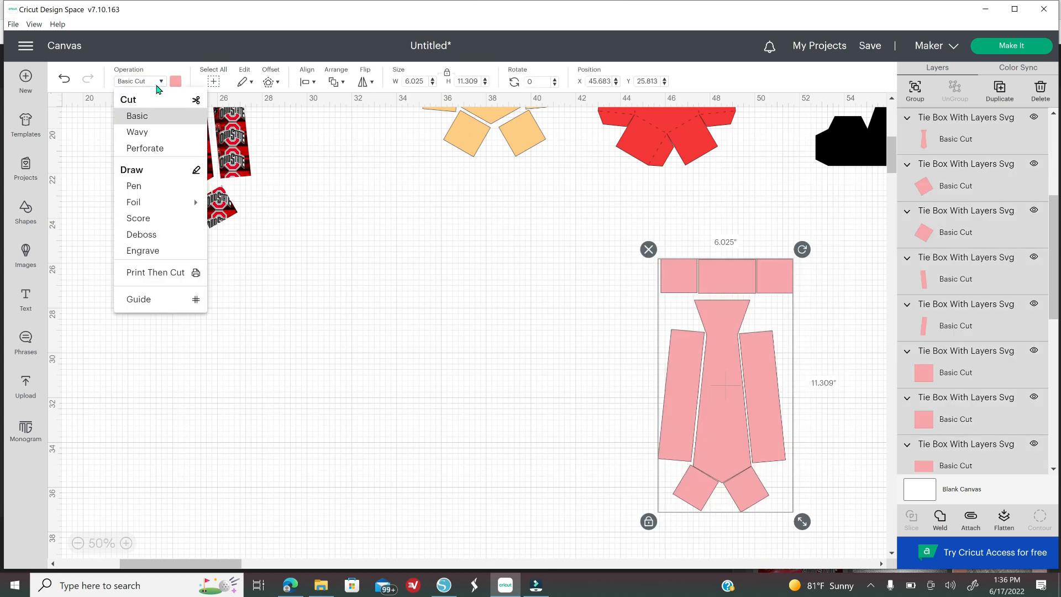
pyautogui.click(155, 274)
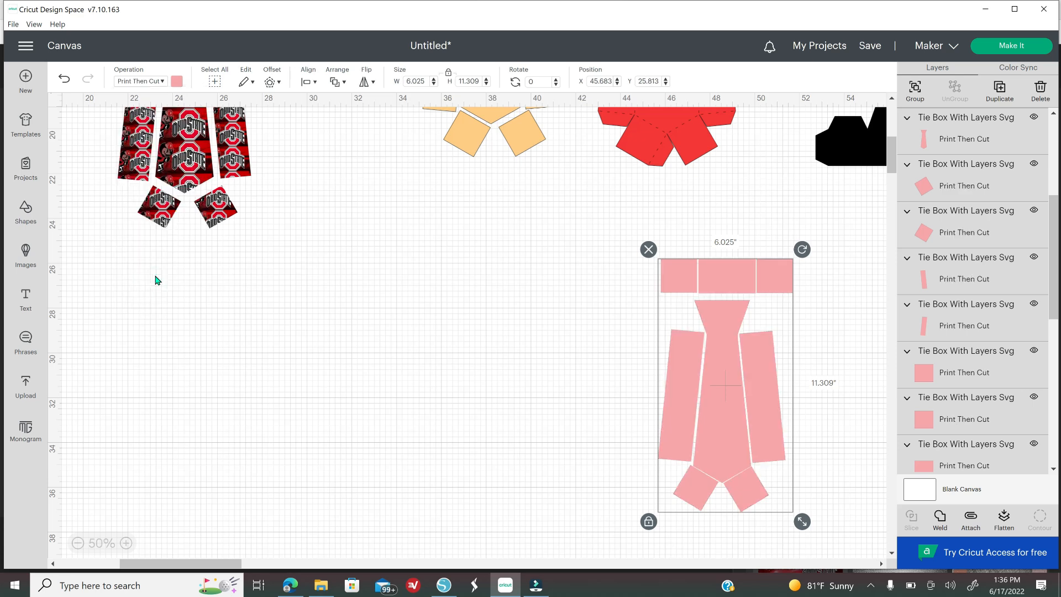
# Fill all the pink layer pieces with the gray Ohio State pattern.
pyautogui.click(177, 81)
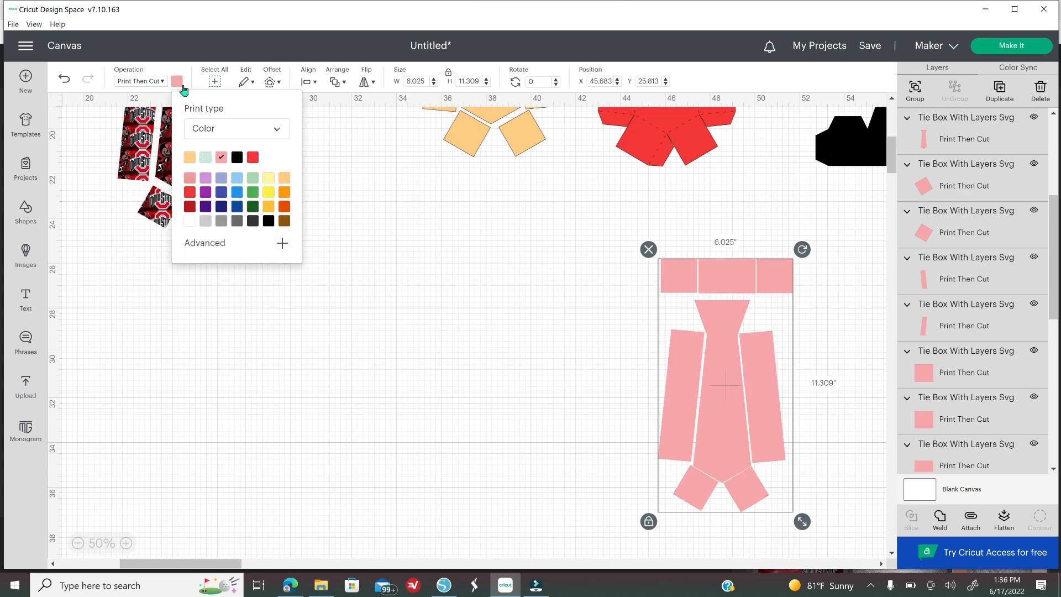
pyautogui.click(241, 135)
pyautogui.click(219, 156)
pyautogui.click(224, 131)
pyautogui.click(212, 168)
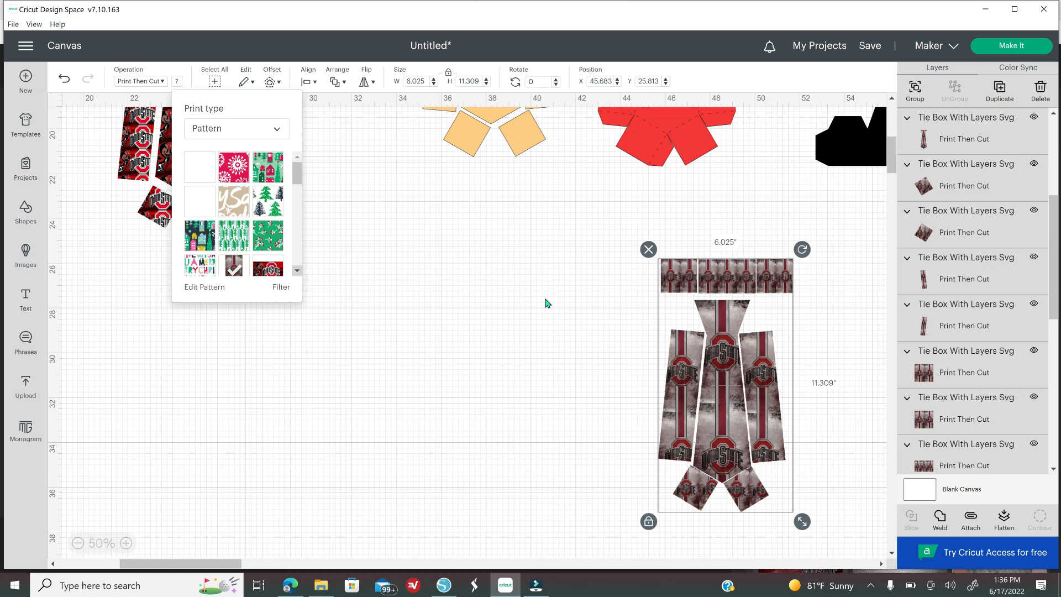
pyautogui.click(386, 310)
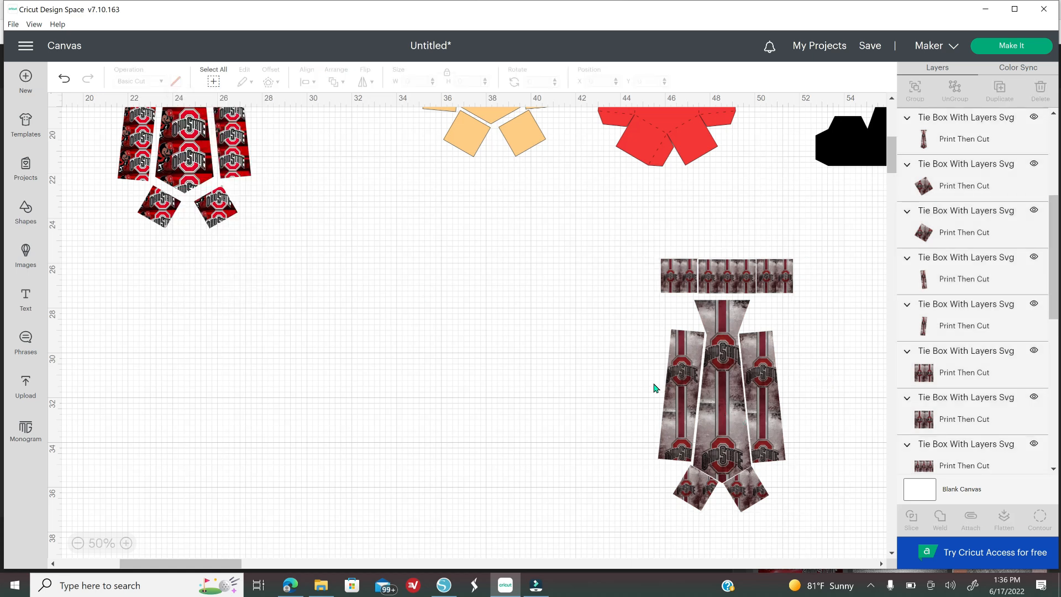
# Move the gray-patterned layer pieces together to about X 37.6, Y 23.785, beneath the orange and red boxes.
pyautogui.moveTo(605, 248); pyautogui.dragTo(821, 524)
pyautogui.moveTo(698, 414); pyautogui.dragTo(516, 369)
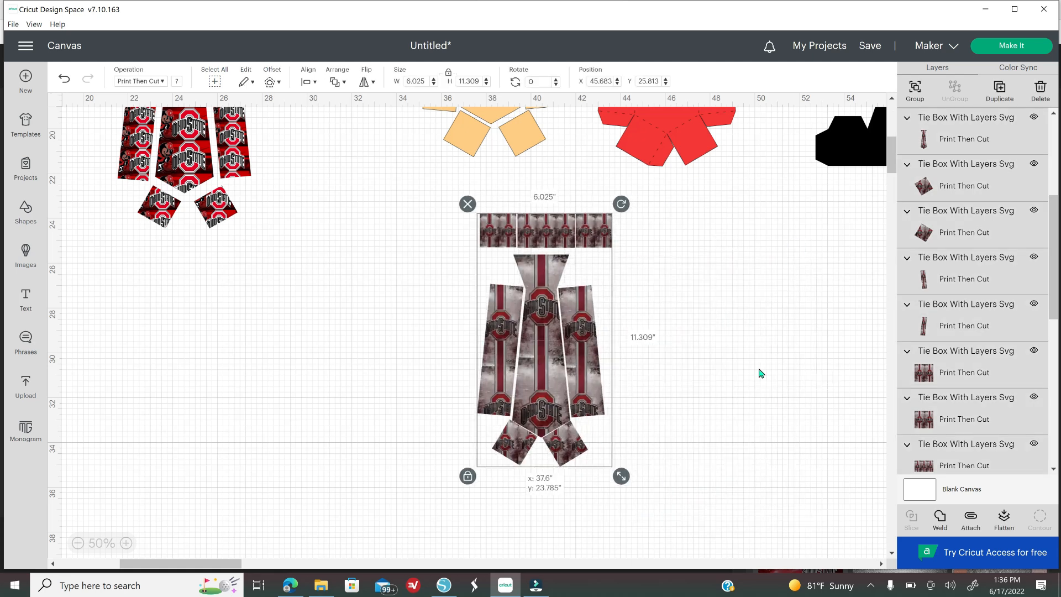
pyautogui.click(659, 360)
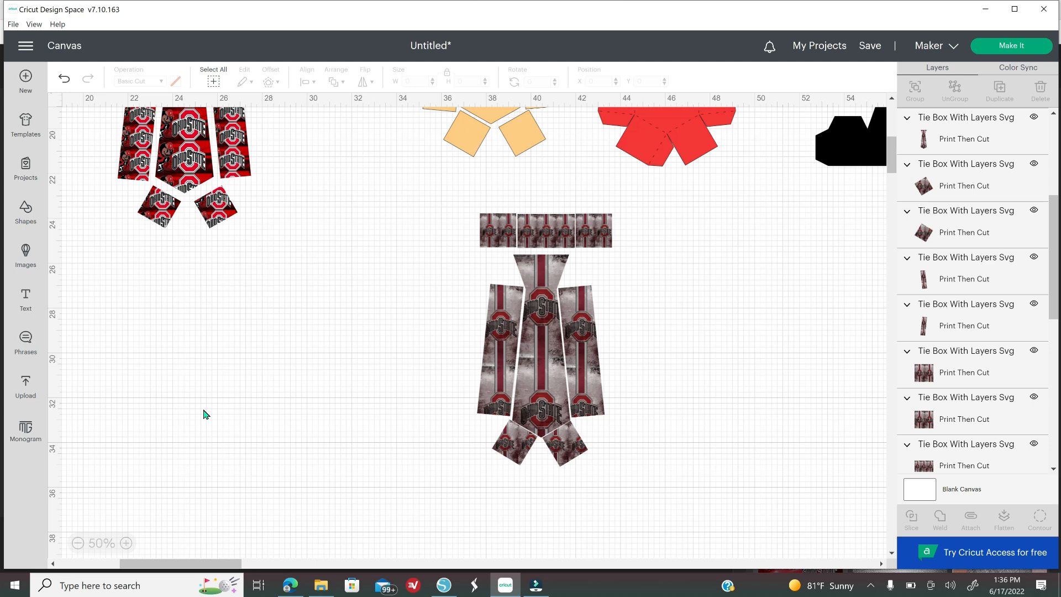
# Add the text "HAPPY FATHER'S DAY" and place it in the empty area beside the gray-patterned pieces.
pyautogui.click(26, 299)
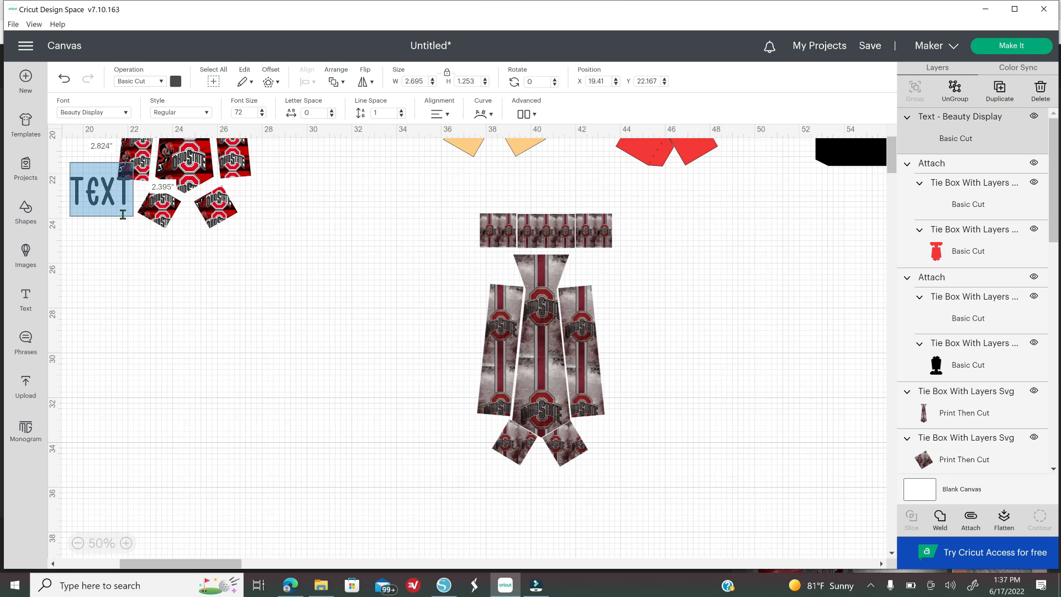
pyautogui.write('H')
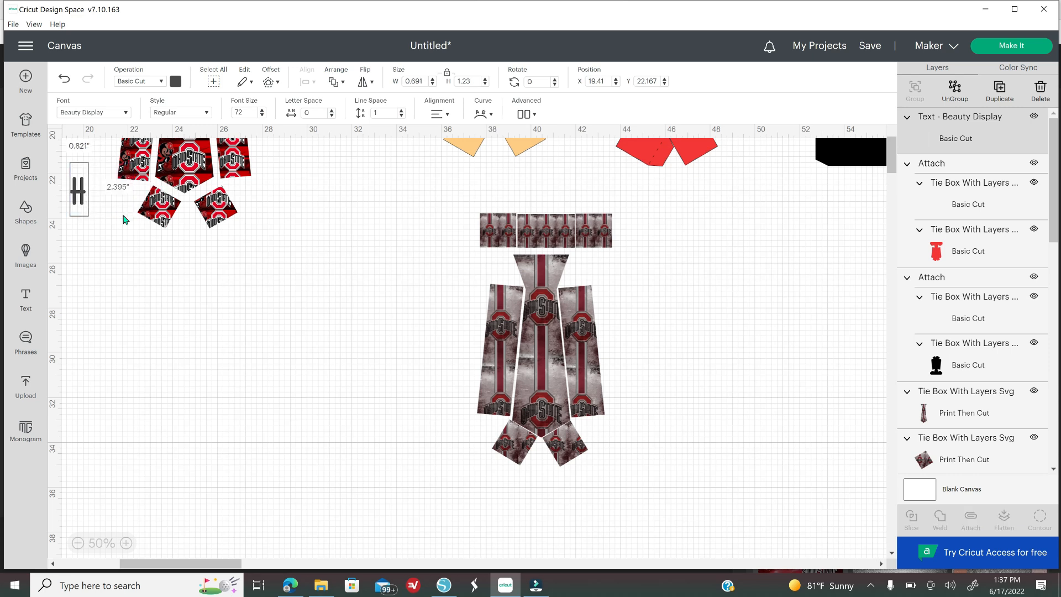
pyautogui.write('APPY F')
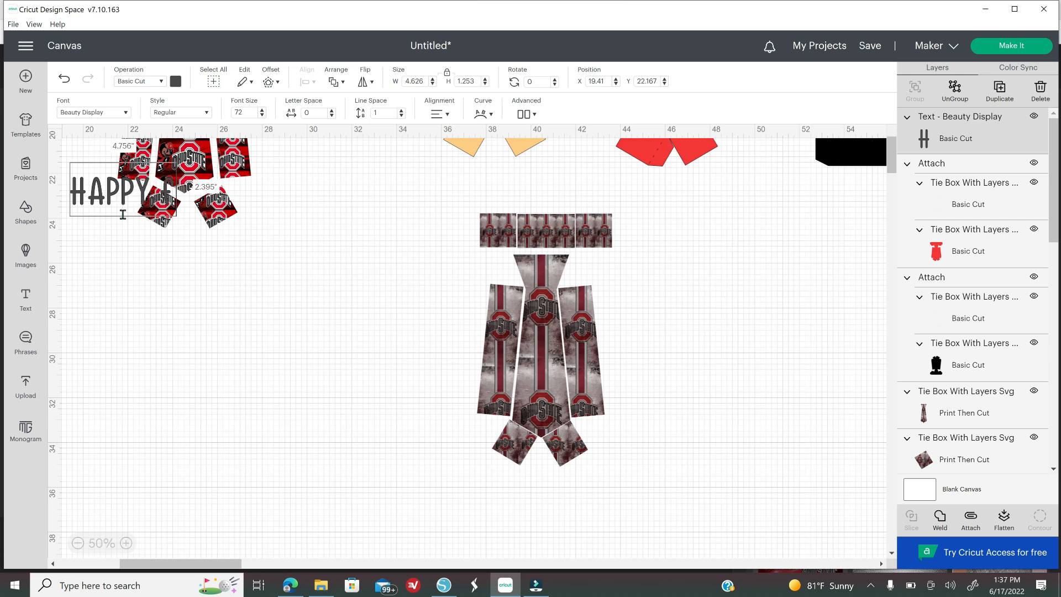
pyautogui.write('ATHE')
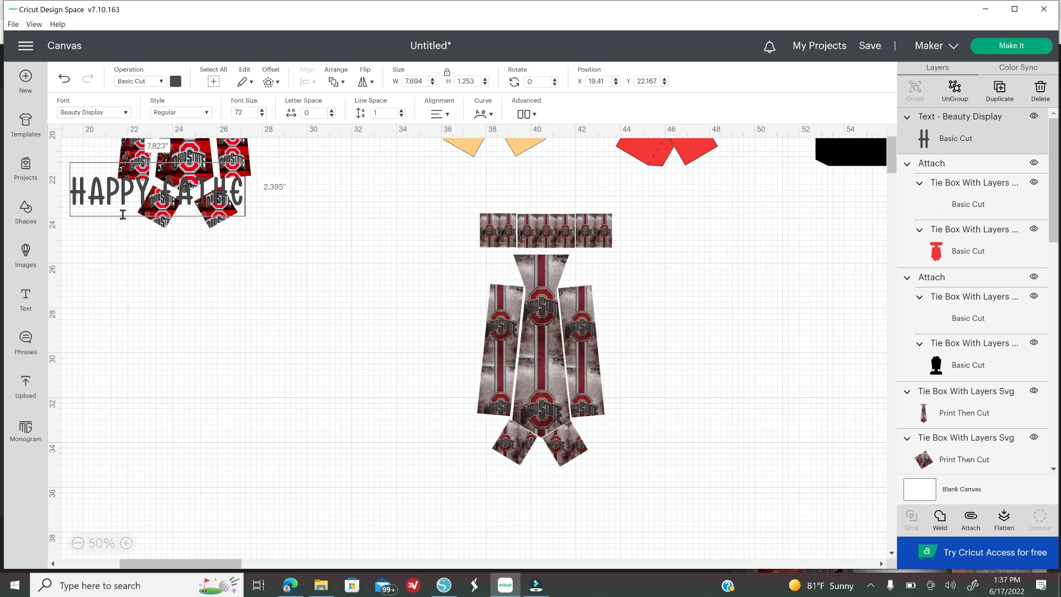
pyautogui.write('R')
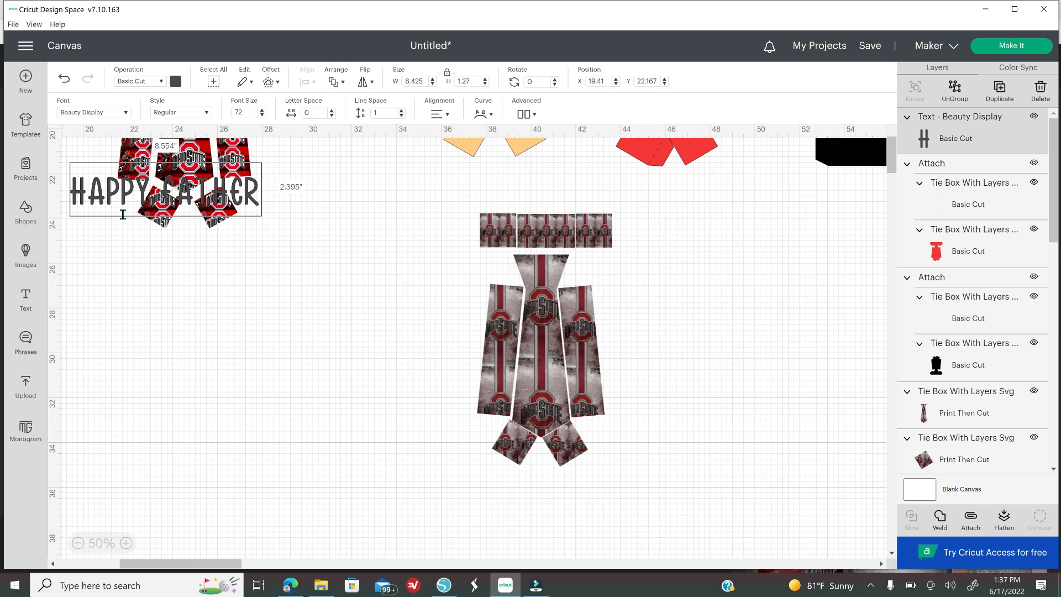
pyautogui.write("'")
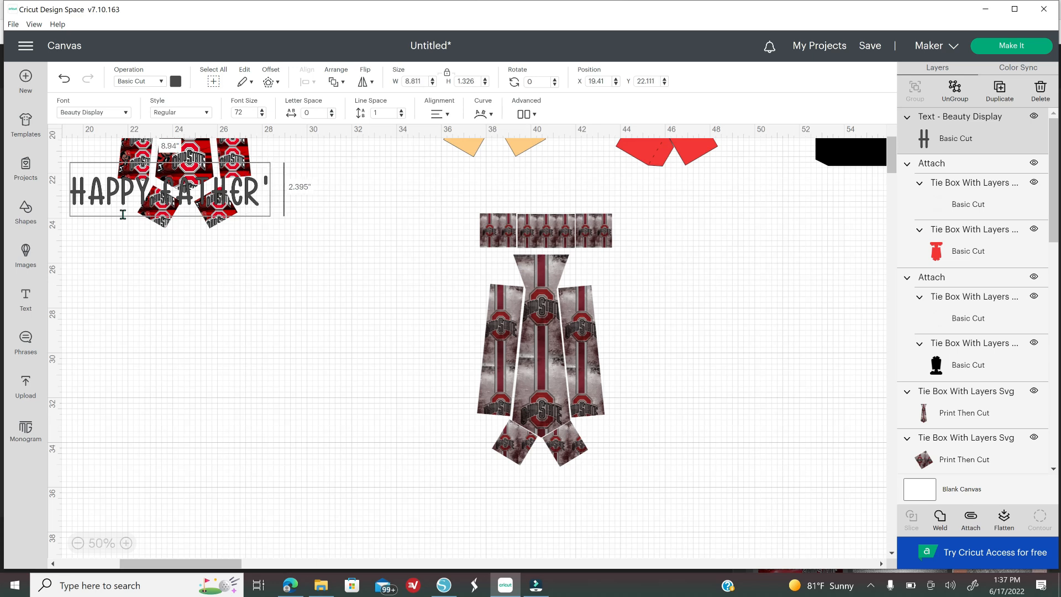
pyautogui.write('S DAY')
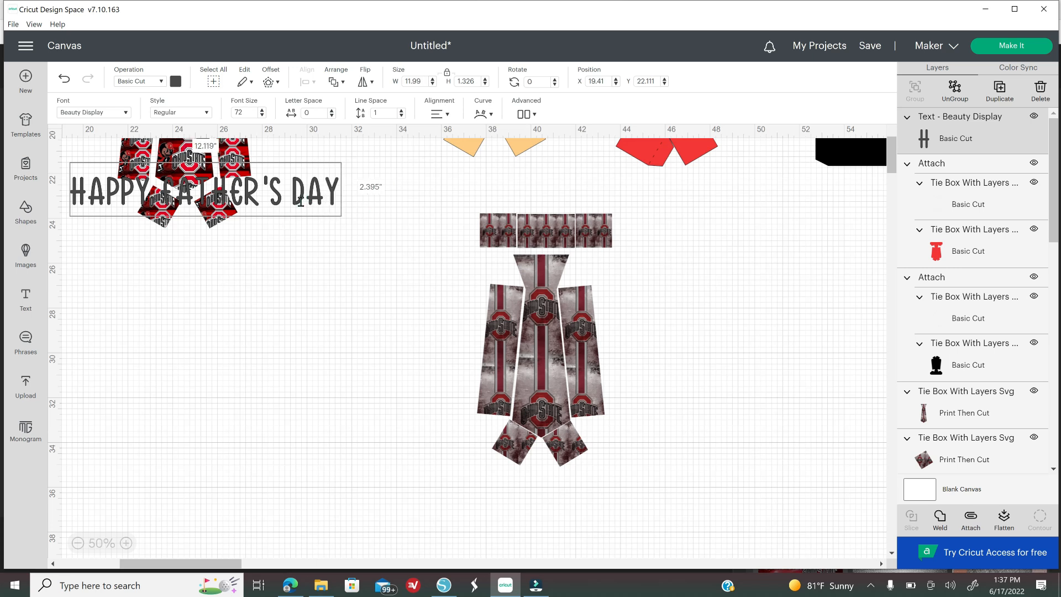
pyautogui.click(286, 259)
pyautogui.moveTo(305, 197); pyautogui.dragTo(405, 406)
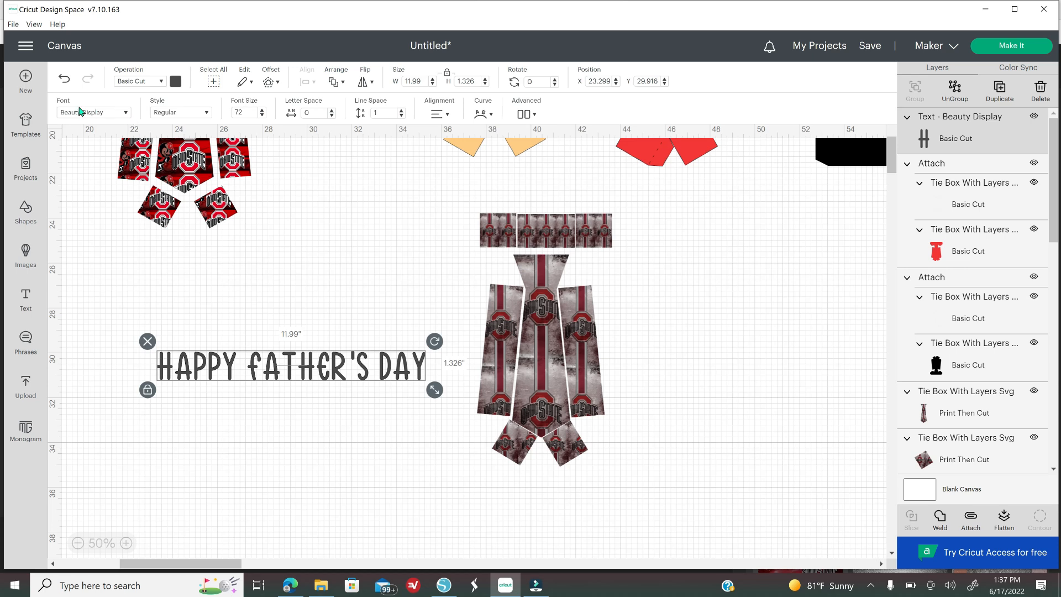
# Look through the system fonts, keep Beauty Display, and color the Father's Day text white.
pyautogui.click(123, 113)
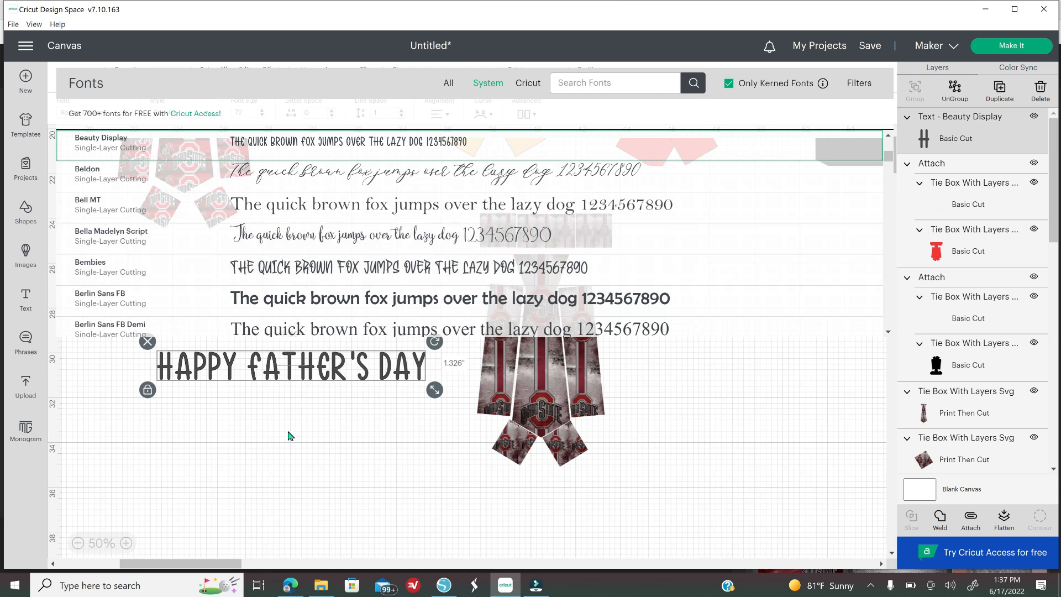
pyautogui.click(283, 426)
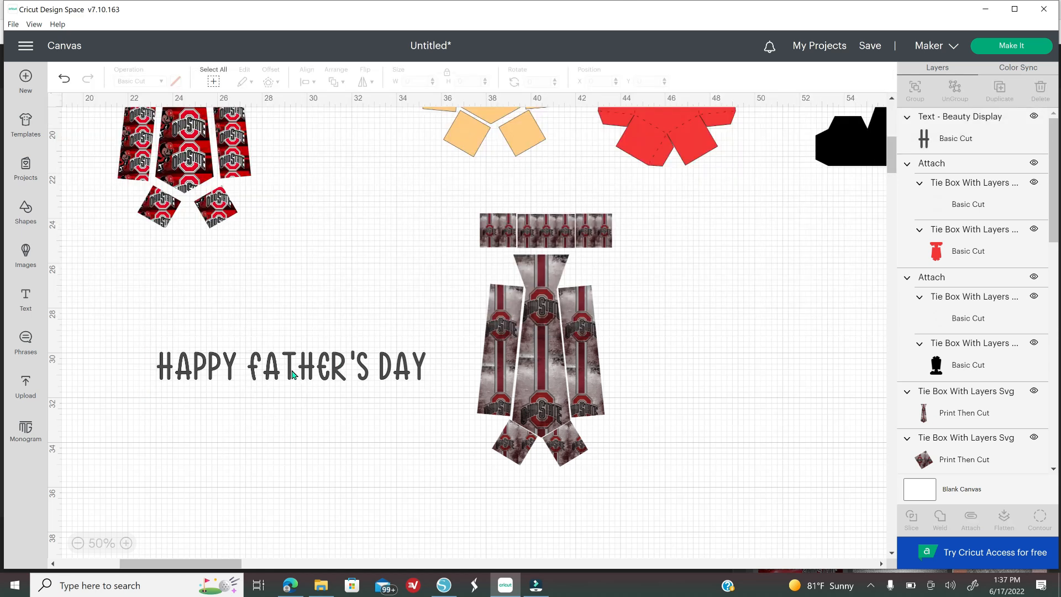
pyautogui.click(293, 375)
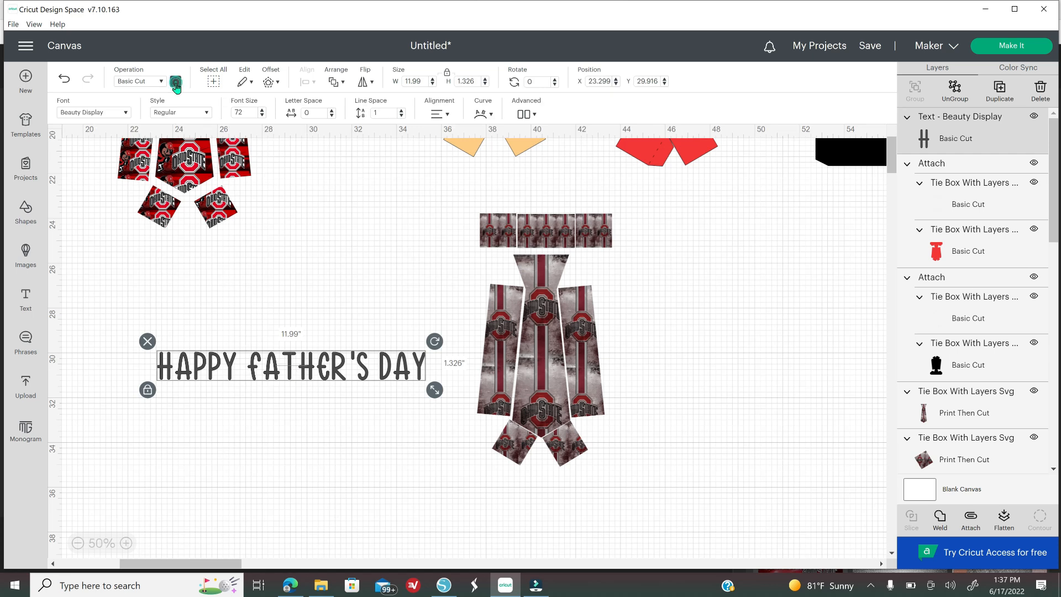
pyautogui.click(176, 84)
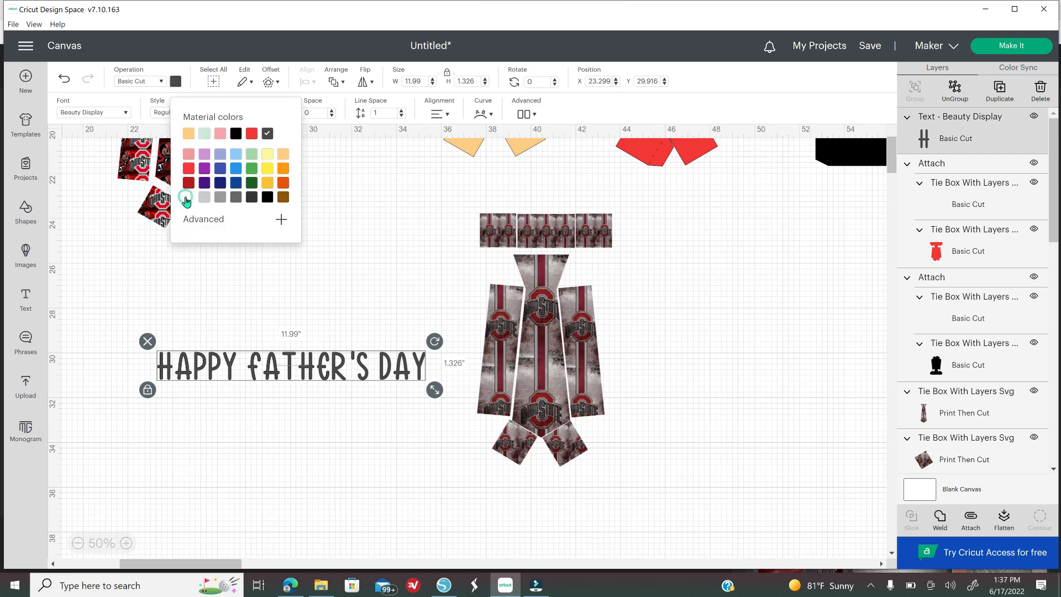
pyautogui.click(187, 198)
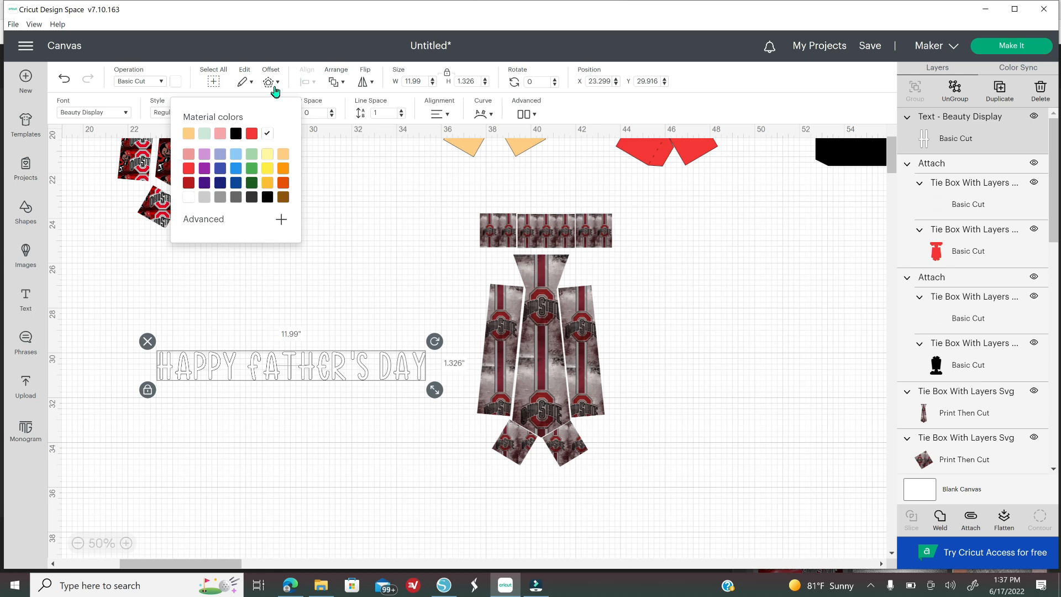
# Create a welded, rounded 0.056 in offset around the Father's Day text and flatten the text and offset together.
pyautogui.click(273, 85)
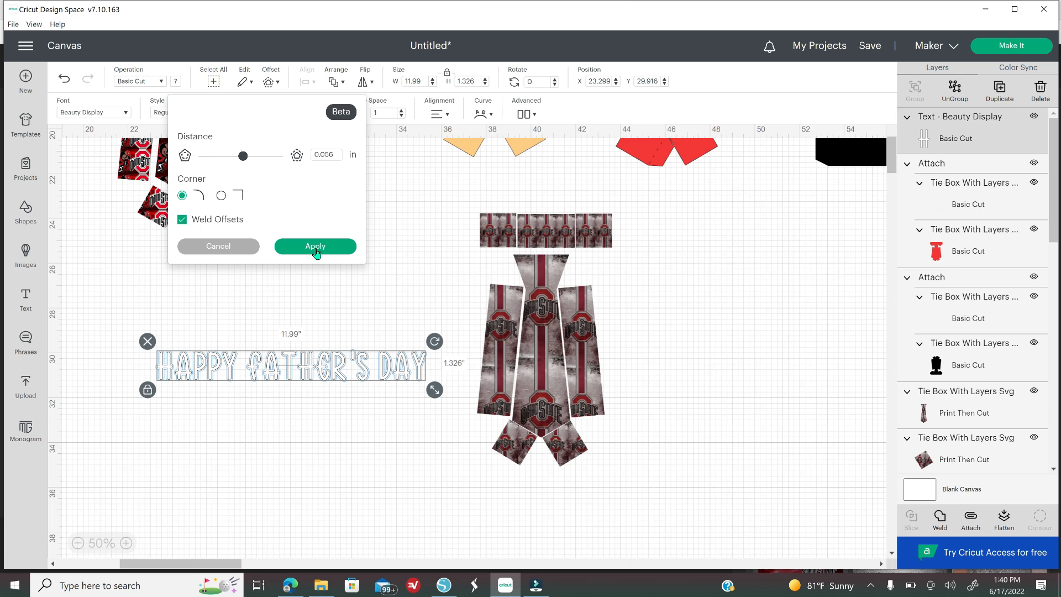
pyautogui.click(316, 247)
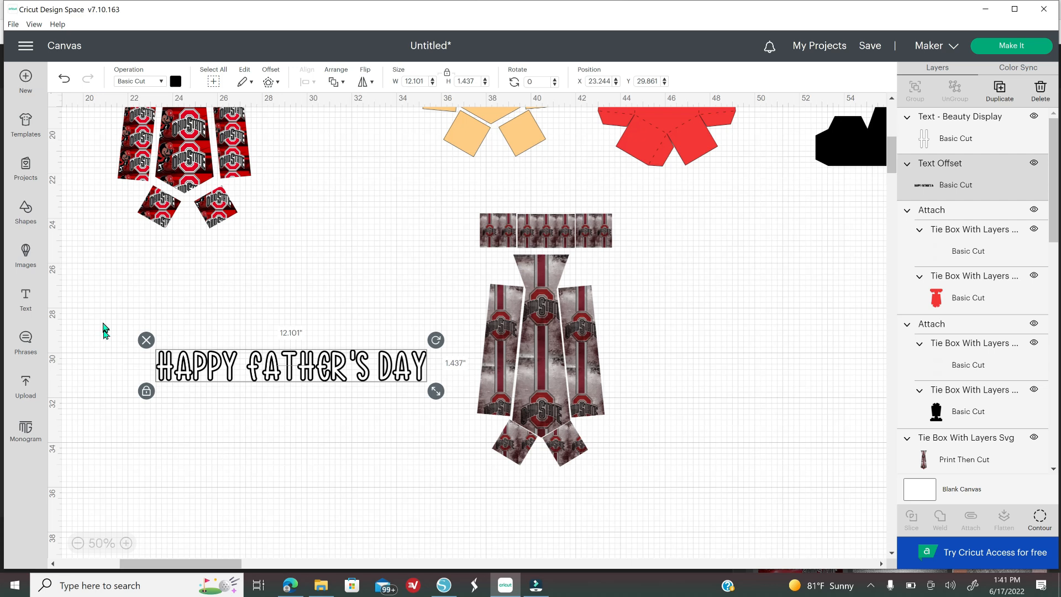
pyautogui.moveTo(102, 322); pyautogui.dragTo(436, 430)
pyautogui.click(1003, 522)
pyautogui.moveTo(375, 377); pyautogui.dragTo(375, 399)
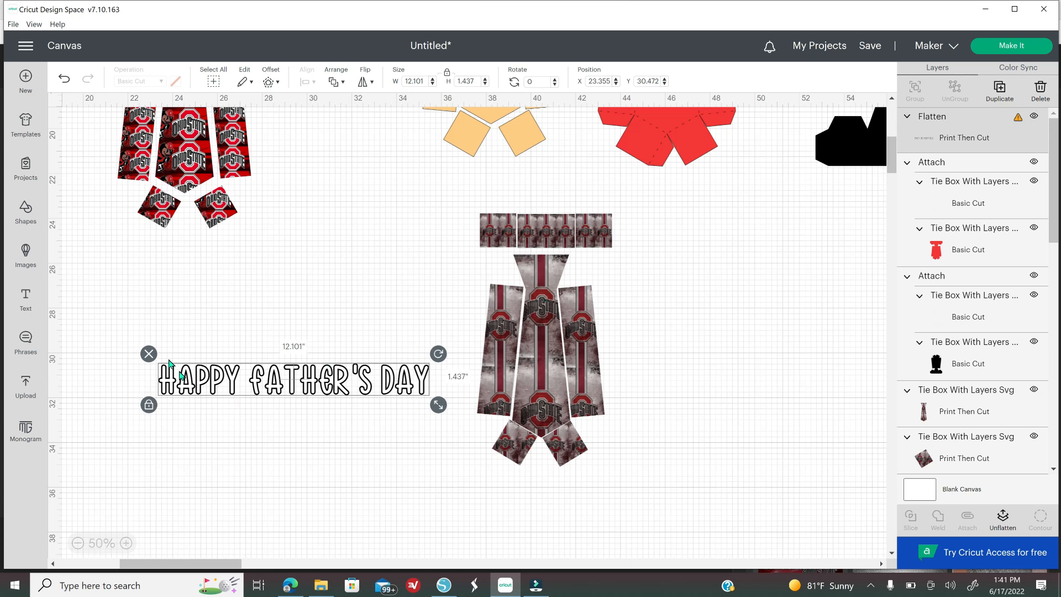
# Rotate the flattened text 90°, scale it to about 7.658 × 0.91 in, and center it on the gray-patterned tie piece.
pyautogui.moveTo(438, 353); pyautogui.dragTo(526, 373)
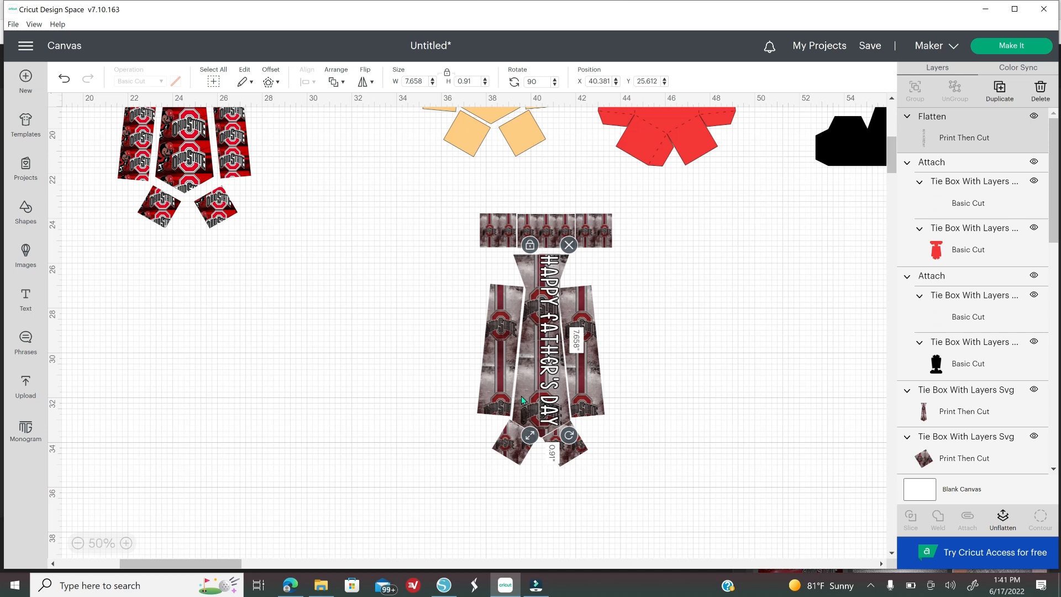
pyautogui.keyDown('shift'); pyautogui.click(522, 396); pyautogui.keyUp('shift')
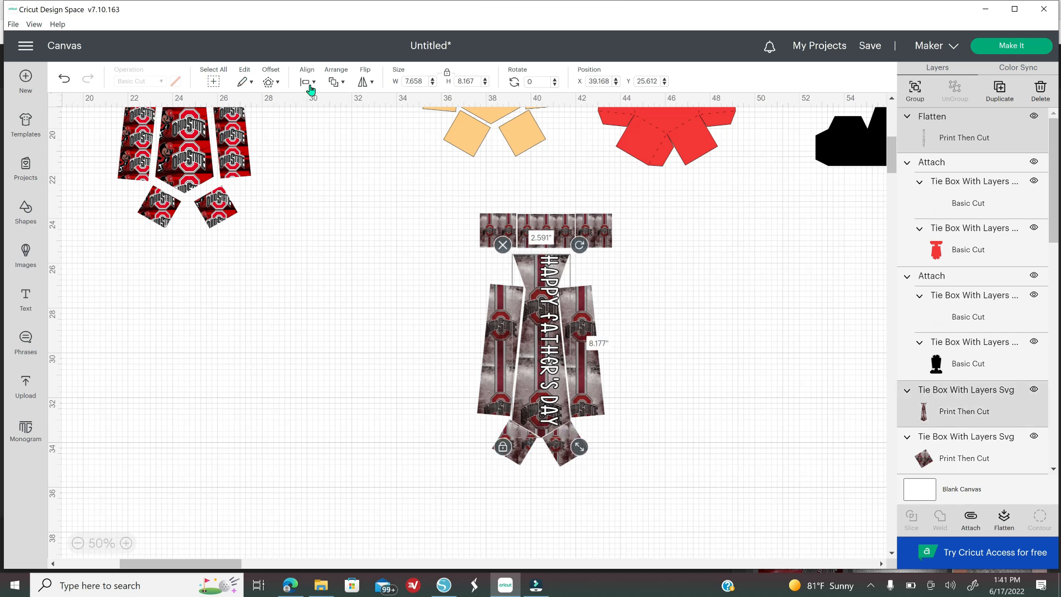
pyautogui.click(310, 83)
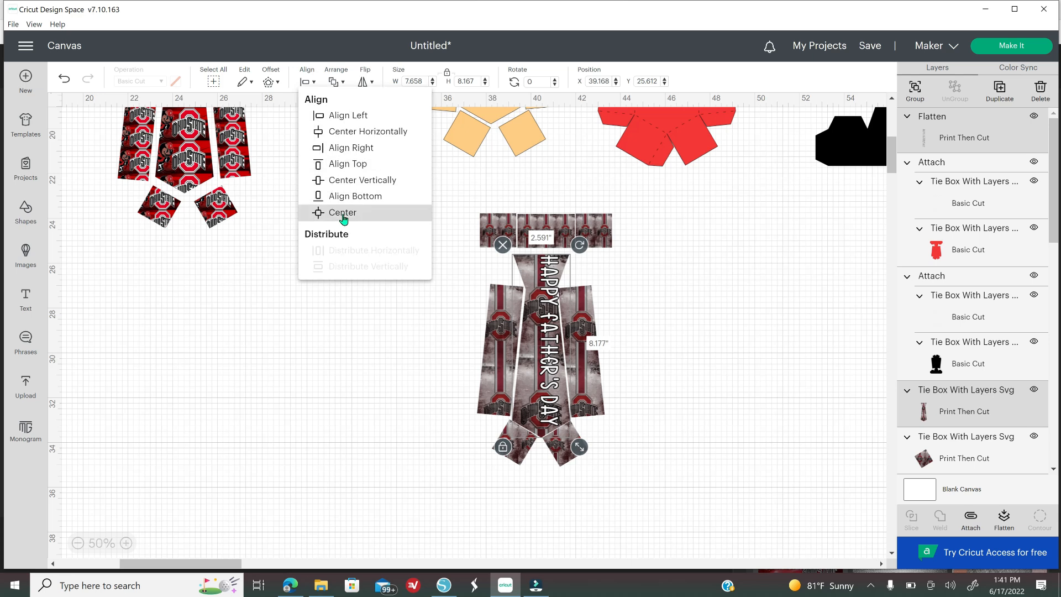
pyautogui.click(343, 215)
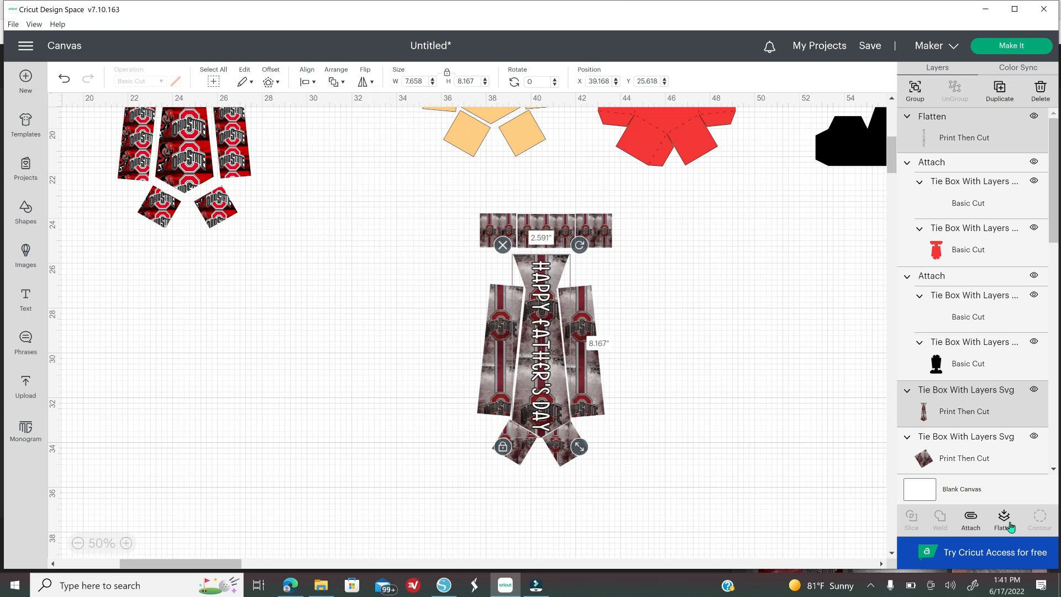
# Flatten the text with the tie piece and move the combined piece away from the other gray-patterned pieces.
pyautogui.click(1009, 525)
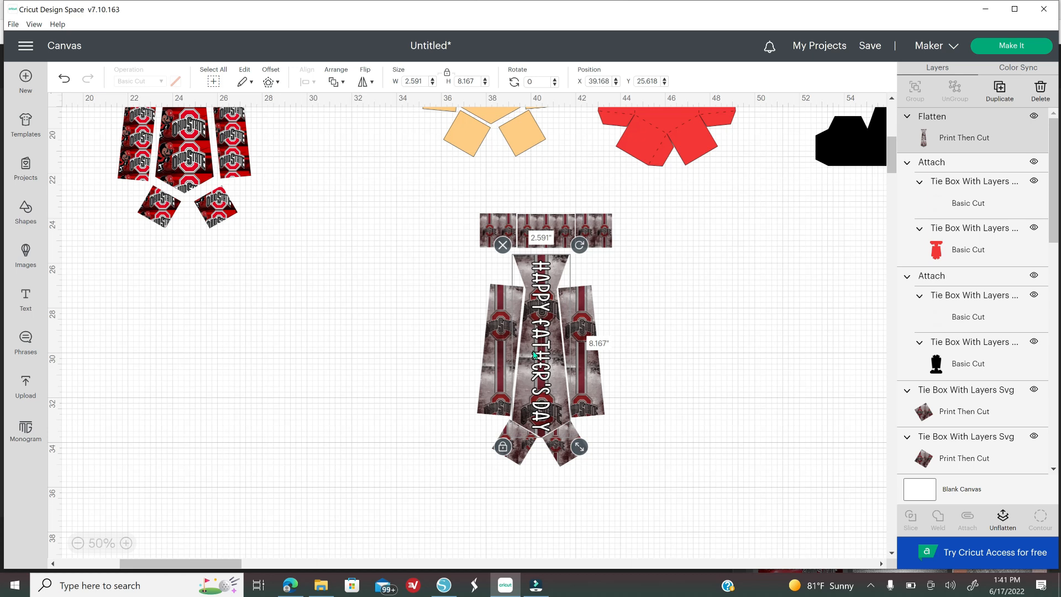
pyautogui.moveTo(551, 272); pyautogui.dragTo(736, 286)
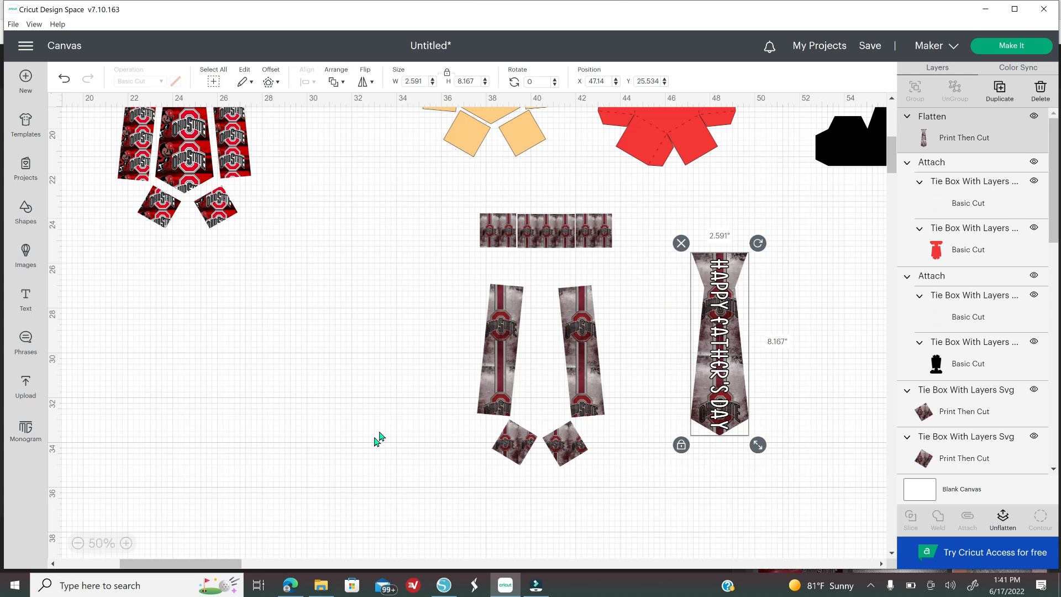
pyautogui.click(299, 257)
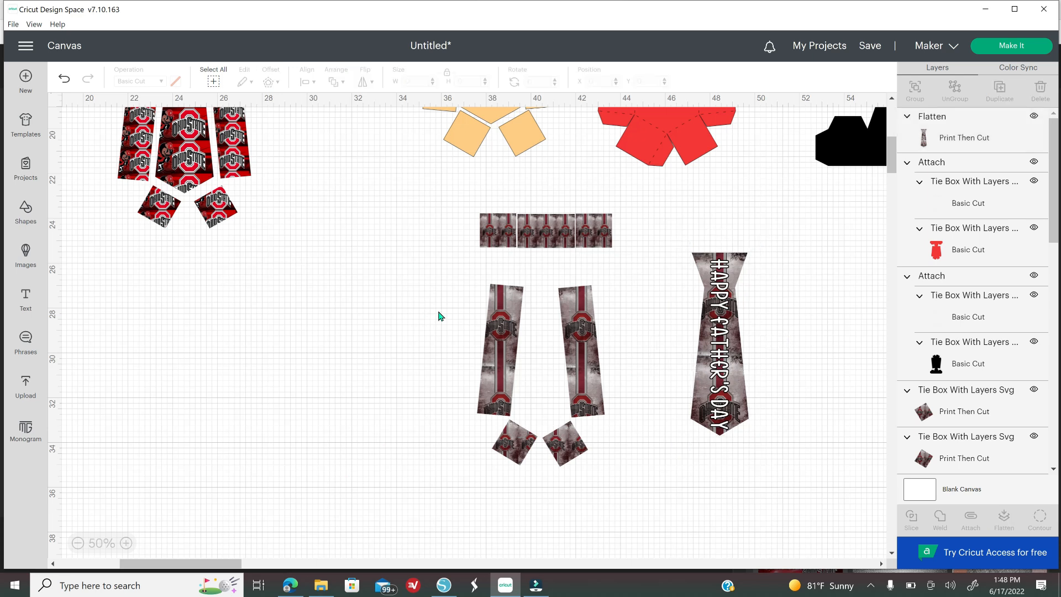
# Prepare the project for making, accept the larger mat, and continue with the 8.5 x 11 in Print Then Cut mats.
pyautogui.click(998, 49)
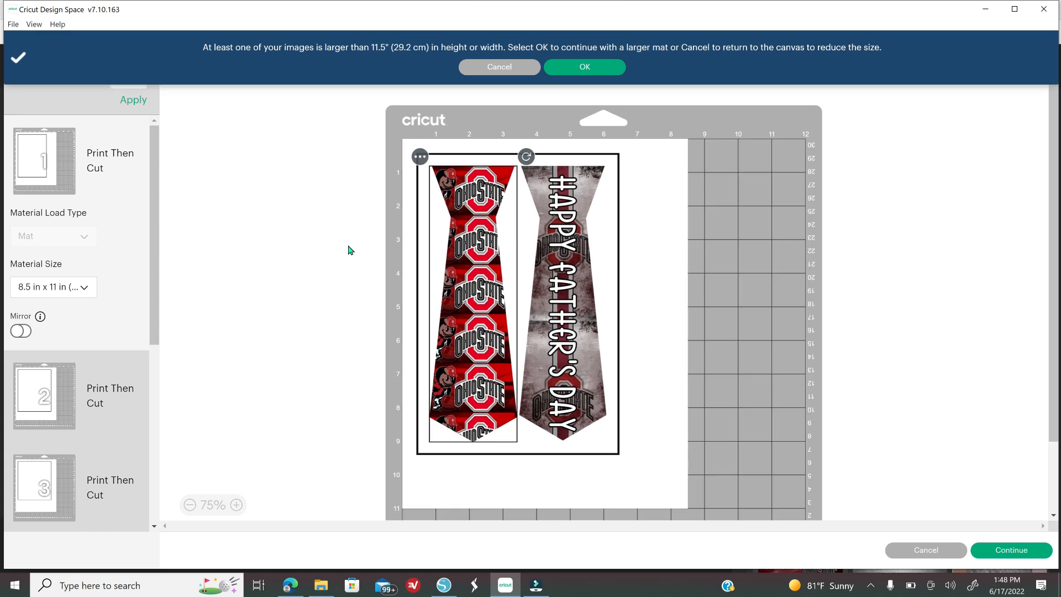
pyautogui.click(584, 67)
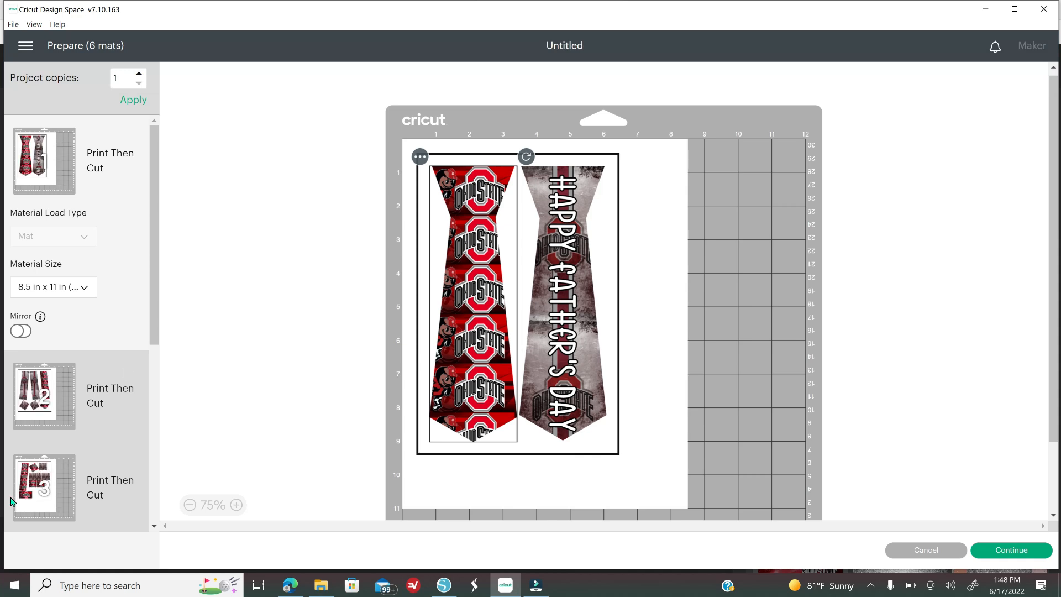
pyautogui.click(998, 554)
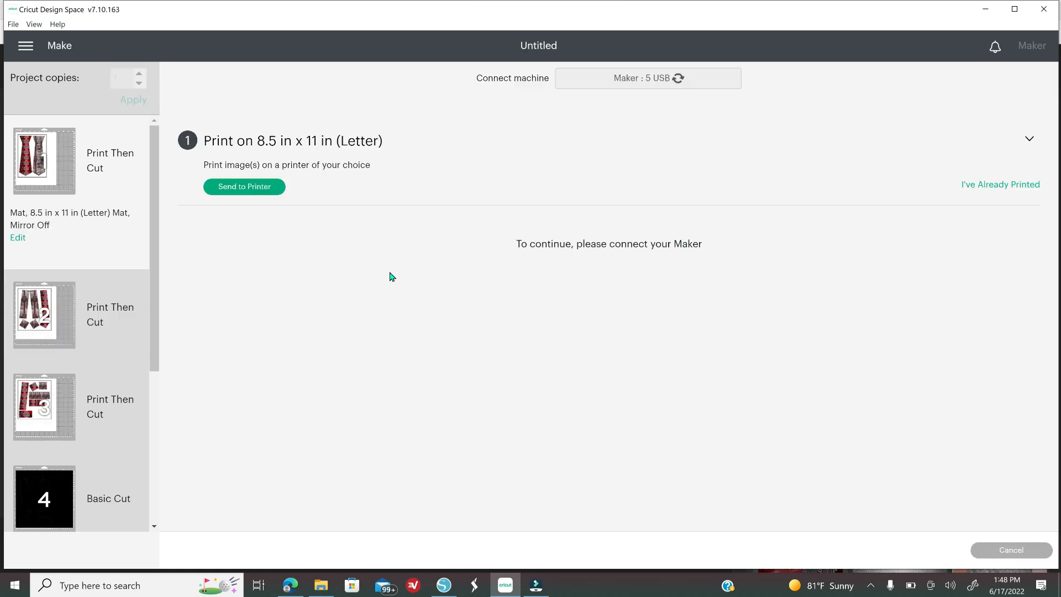
# Send the first Print Then Cut mat to the ET-16600 printer with Use System Dialog turned on.
pyautogui.click(244, 186)
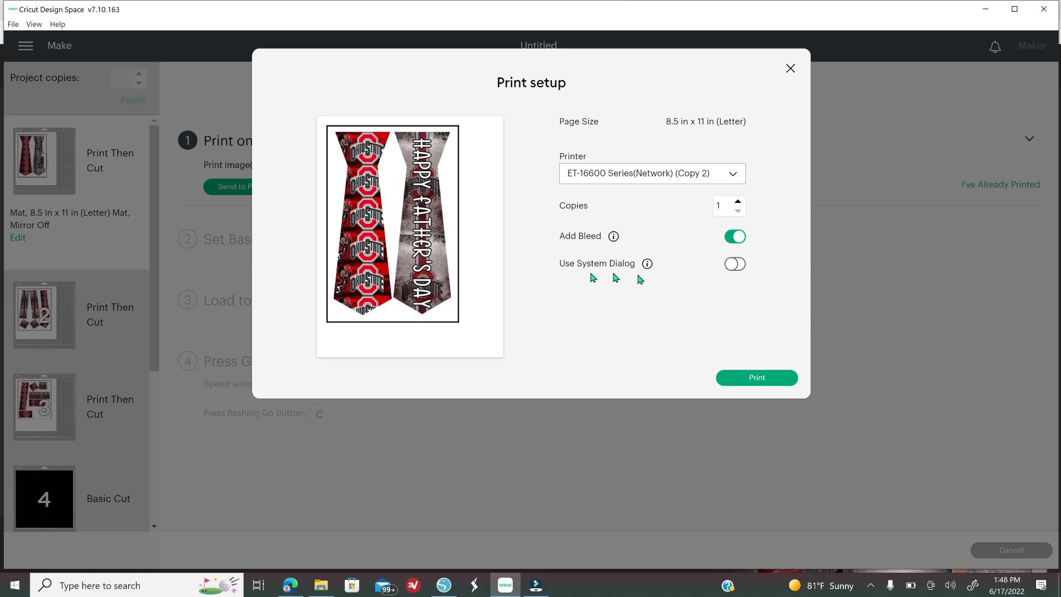
pyautogui.click(736, 265)
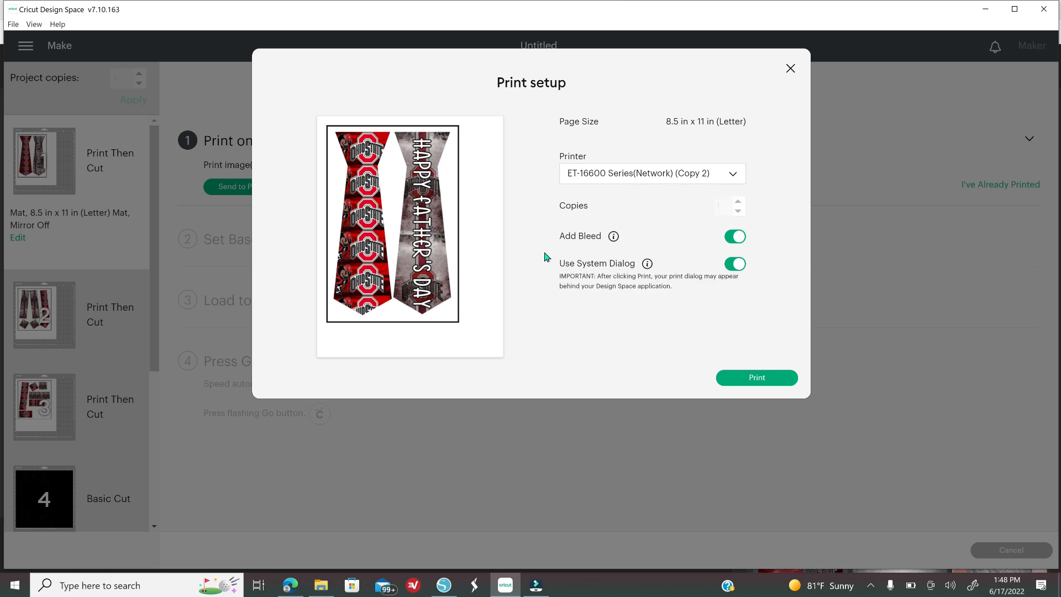
pyautogui.click(745, 385)
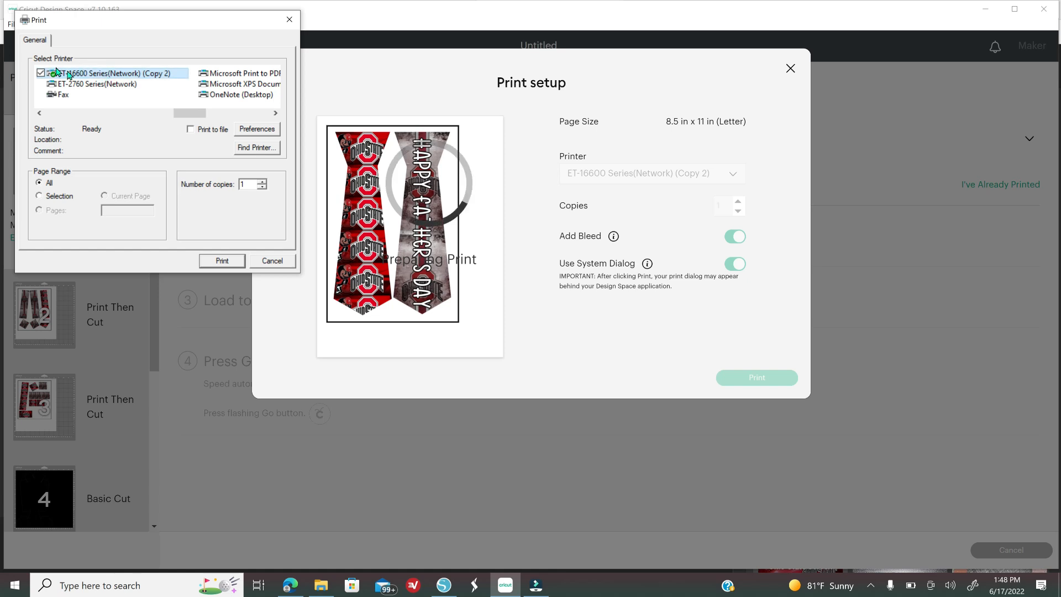
# Set the printing preferences to the Paper Tray source and the Premium Presentation Paper Matte paper type.
pyautogui.click(255, 133)
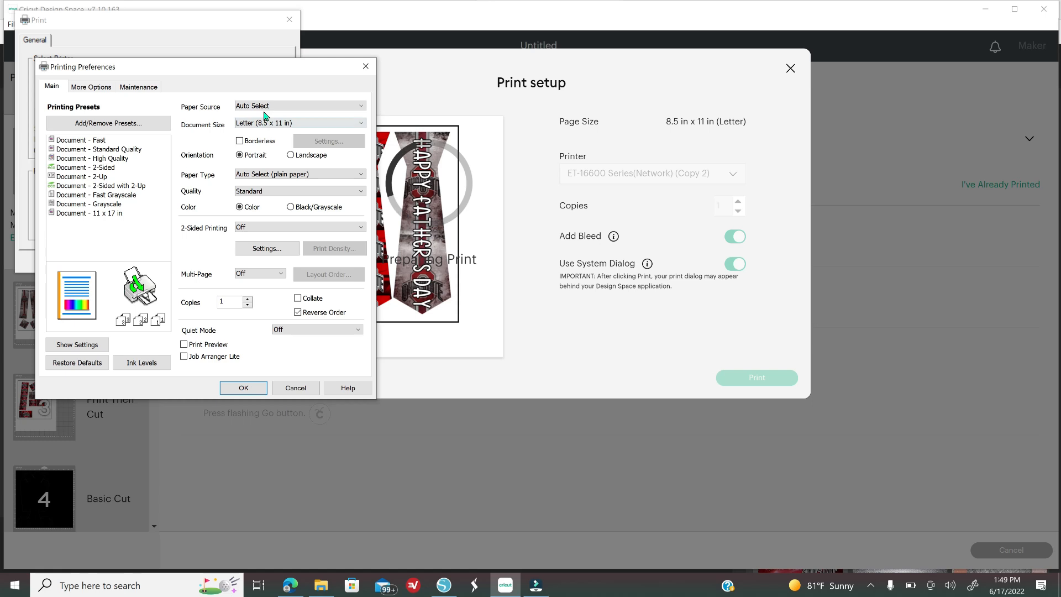
pyautogui.click(264, 110)
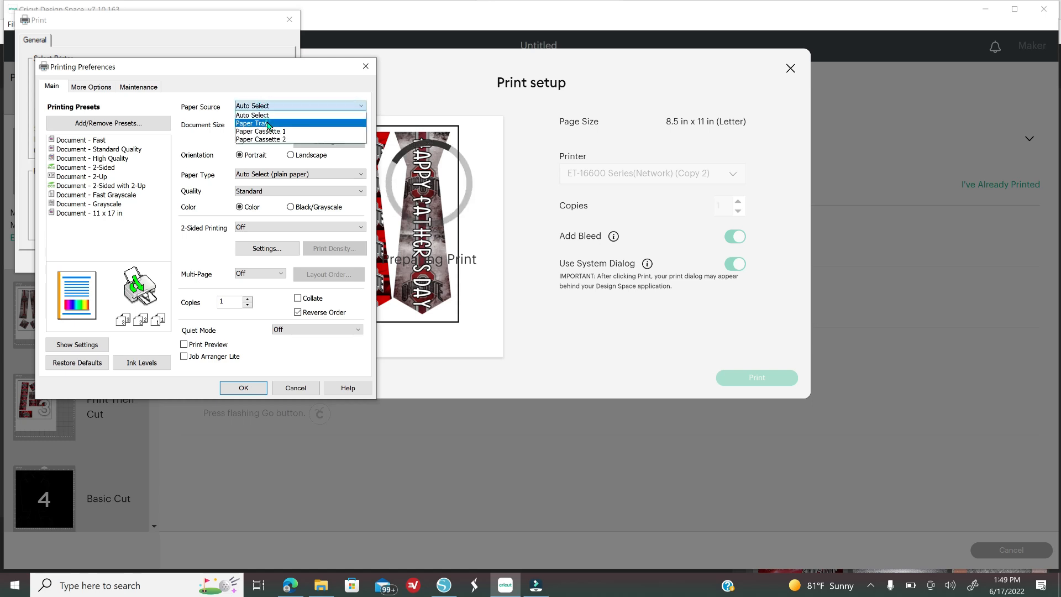
pyautogui.click(271, 119)
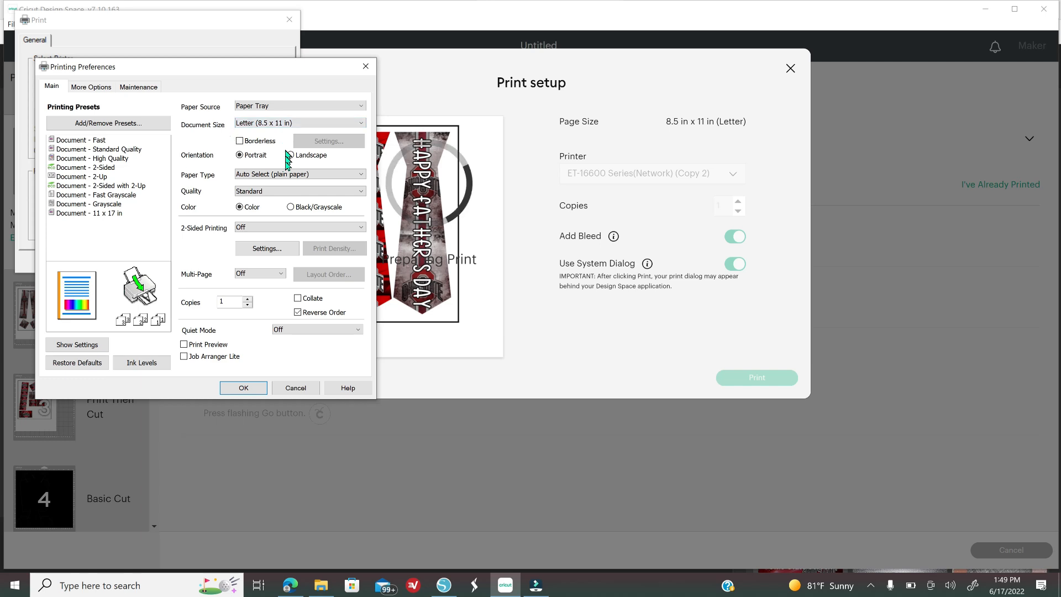
pyautogui.click(274, 175)
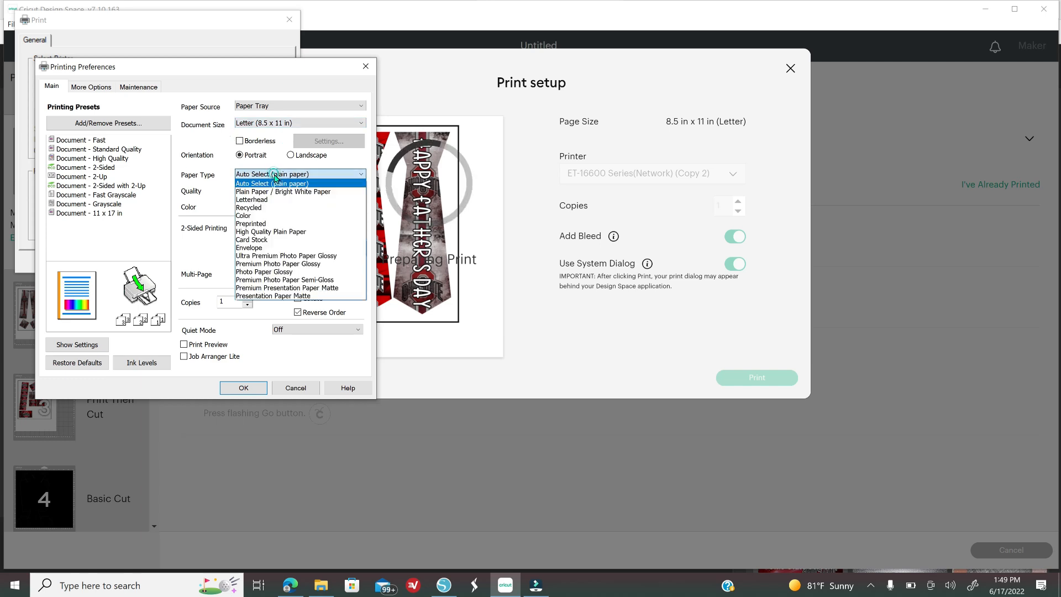
pyautogui.click(288, 288)
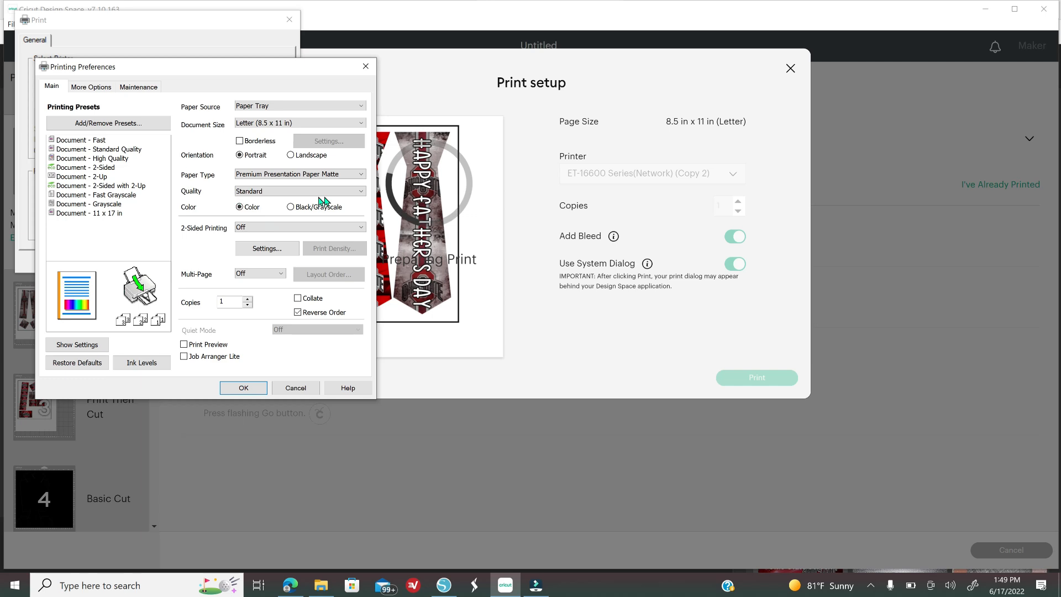
pyautogui.click(243, 388)
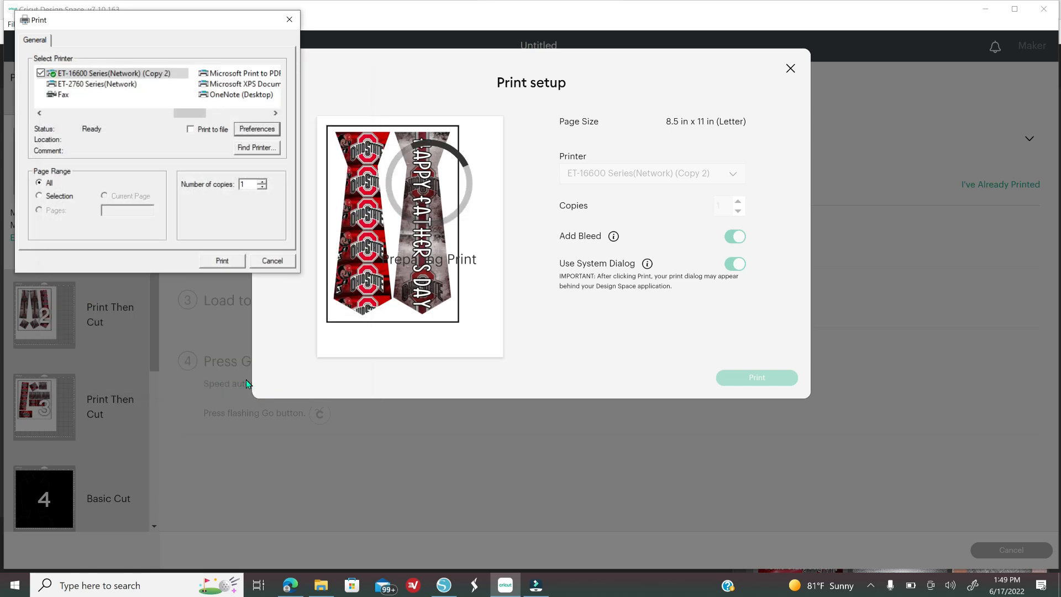
# Cancel the system print dialog and set the base material to Medium Cardstock – 80 lb (216 gsm) before leaving the Make screen.
pyautogui.click(273, 264)
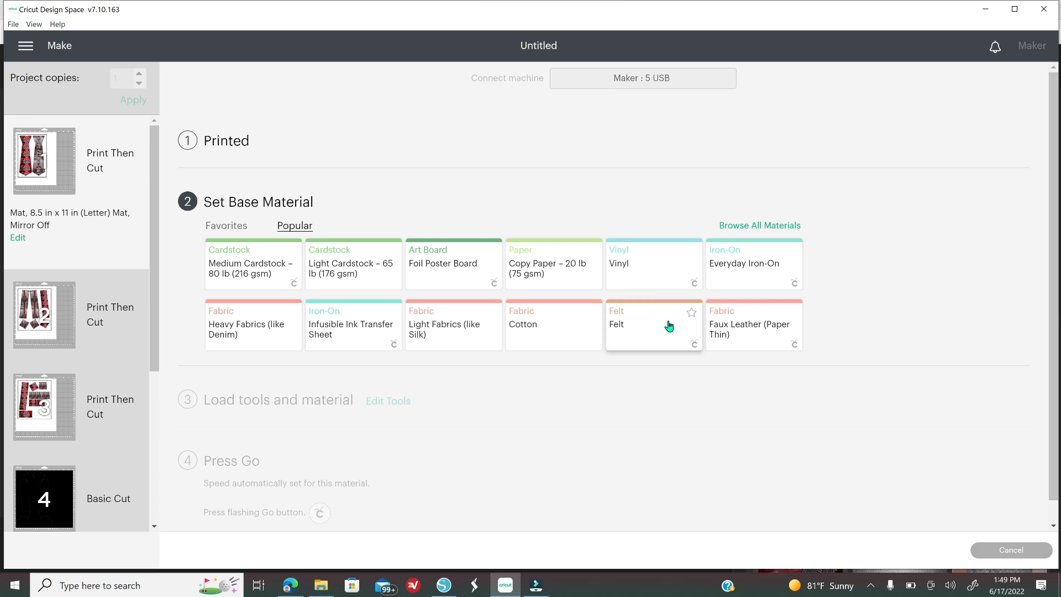
pyautogui.click(228, 273)
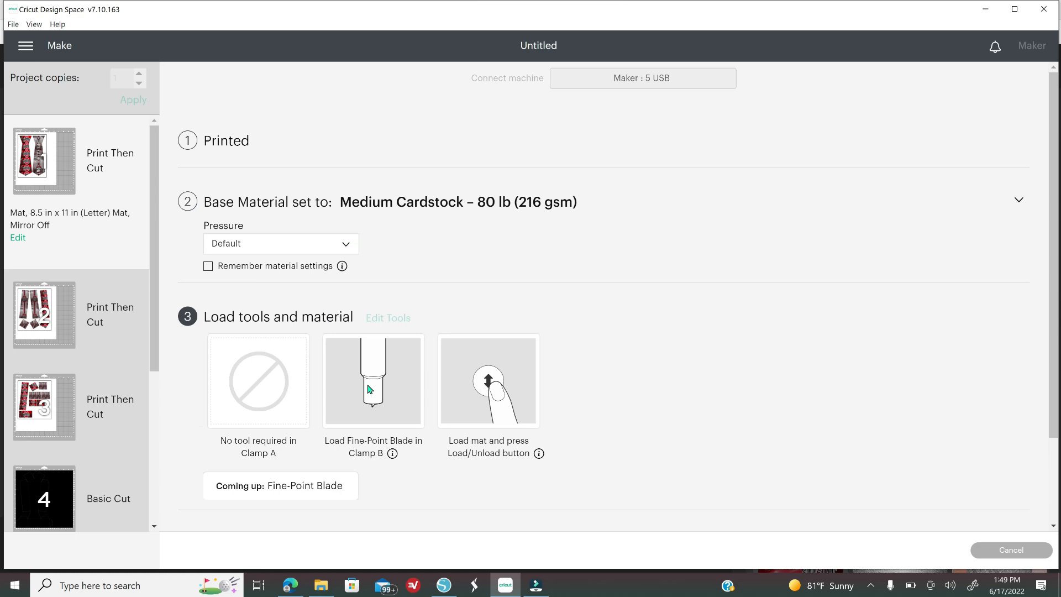
pyautogui.click(990, 553)
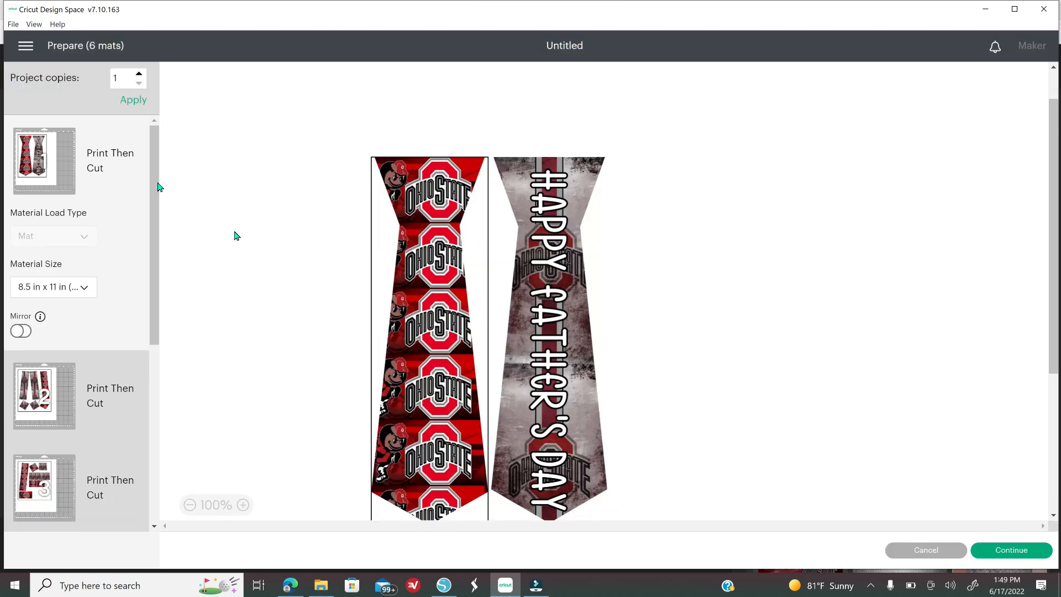
# Select the second Print Then Cut mat and open its print setup with Use System Dialog turned on.
pyautogui.scroll(-5, 76, 333)
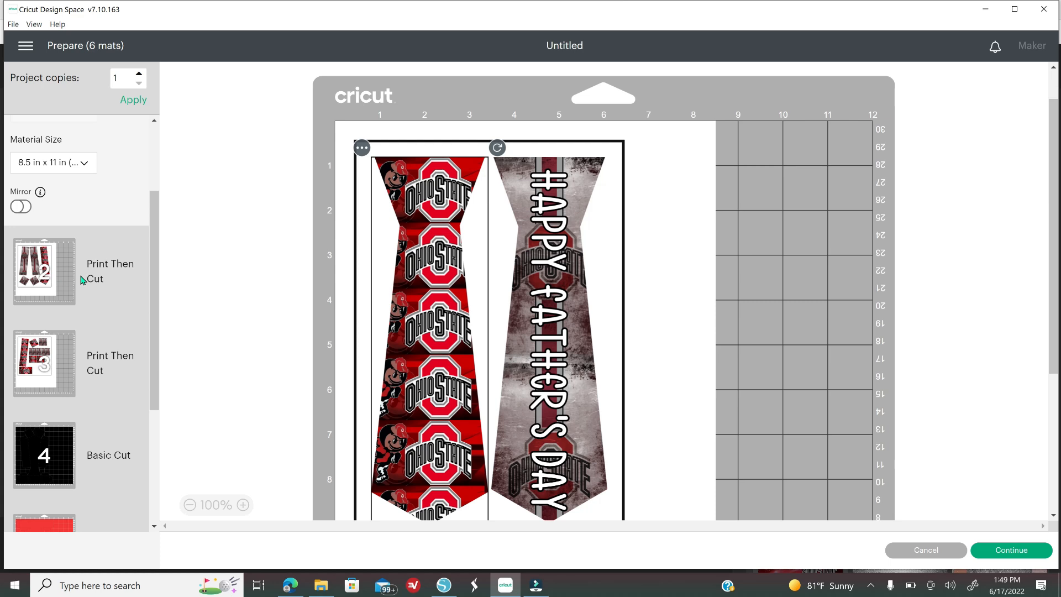
pyautogui.click(81, 278)
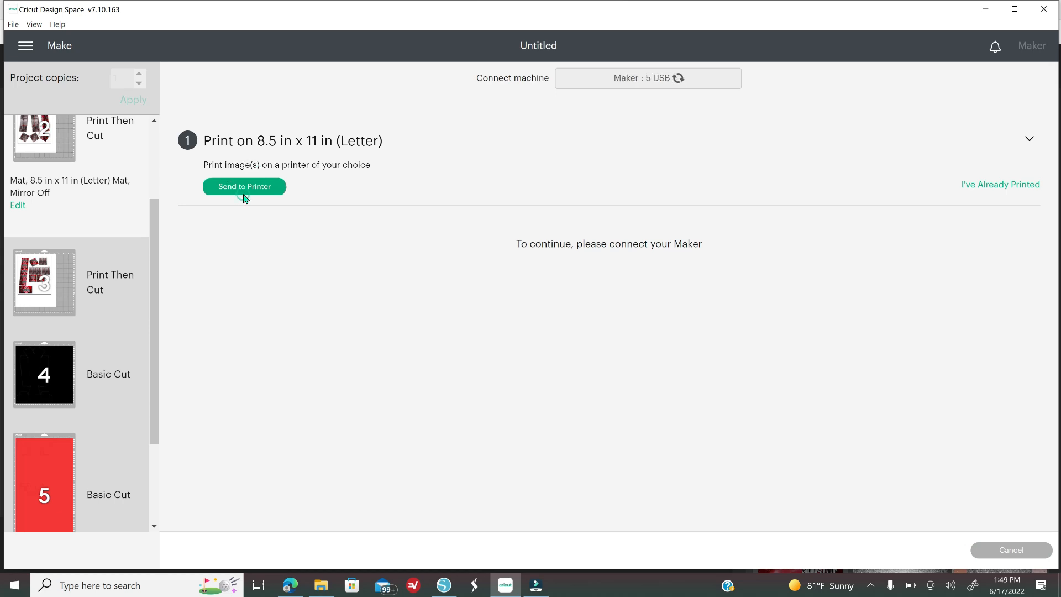
pyautogui.click(243, 191)
pyautogui.click(734, 265)
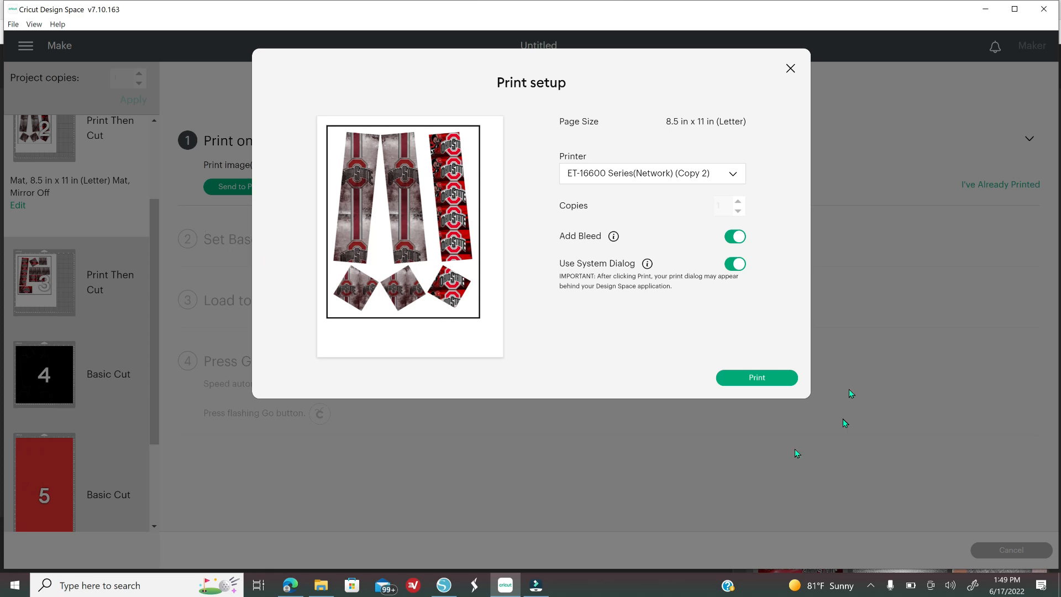
pyautogui.click(791, 69)
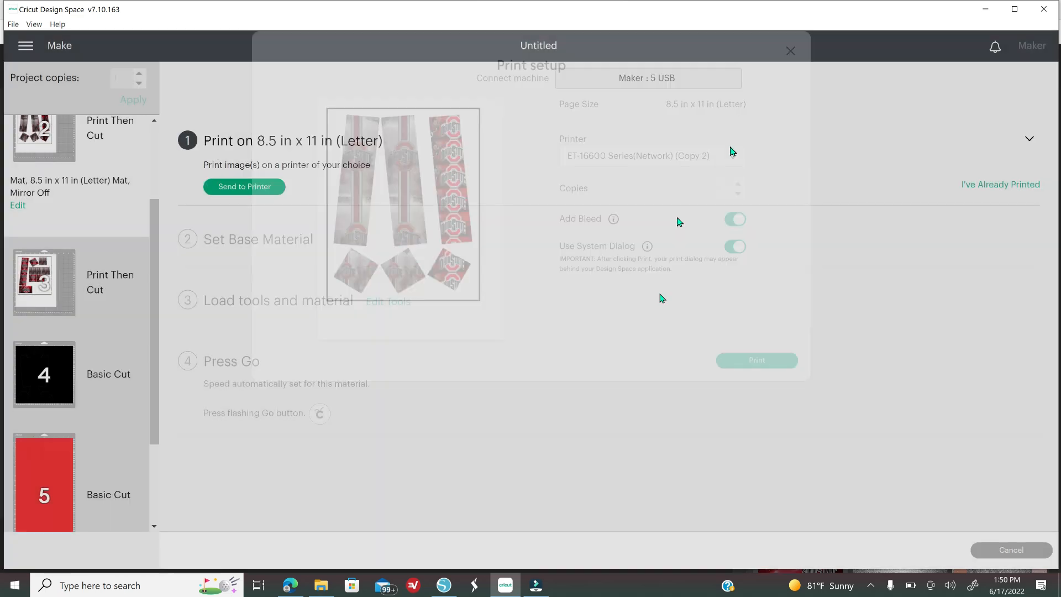
pyautogui.click(989, 557)
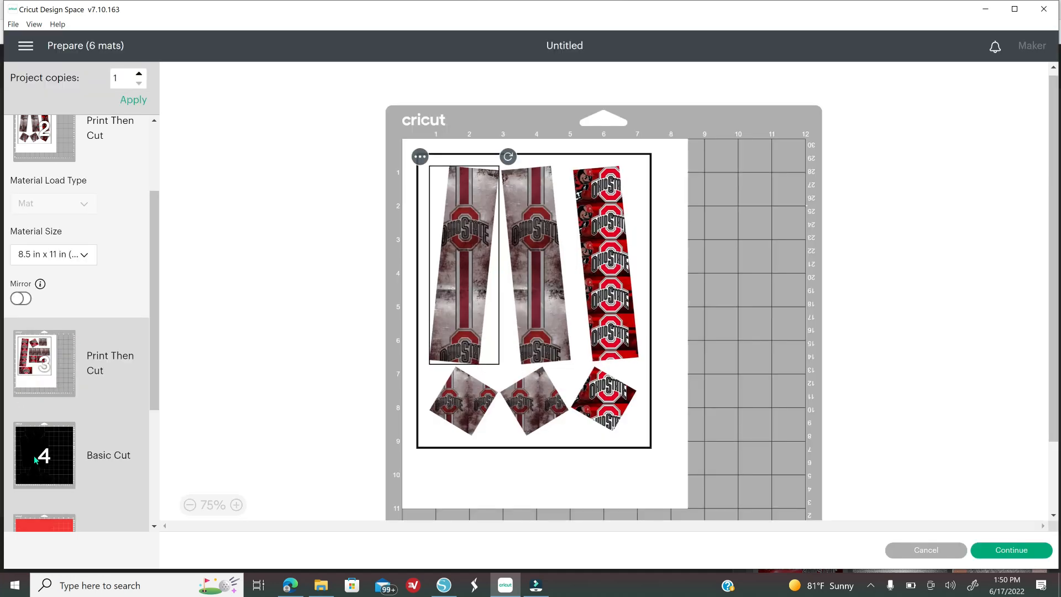
# Examine the black and red Basic Cut mats and look through the rest of the mat list.
pyautogui.click(38, 456)
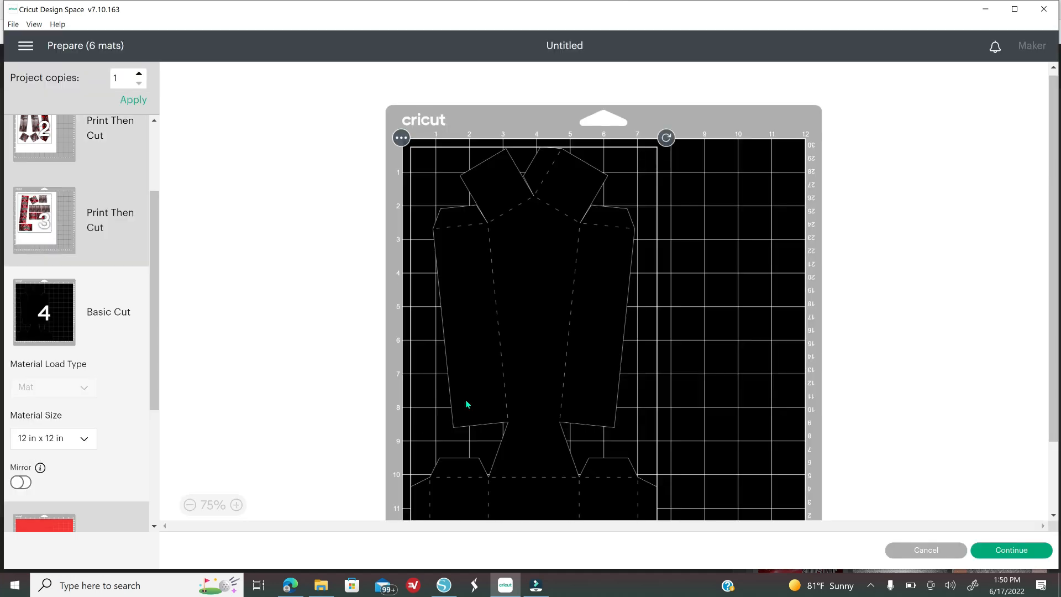
pyautogui.scroll(-2, 441, 381)
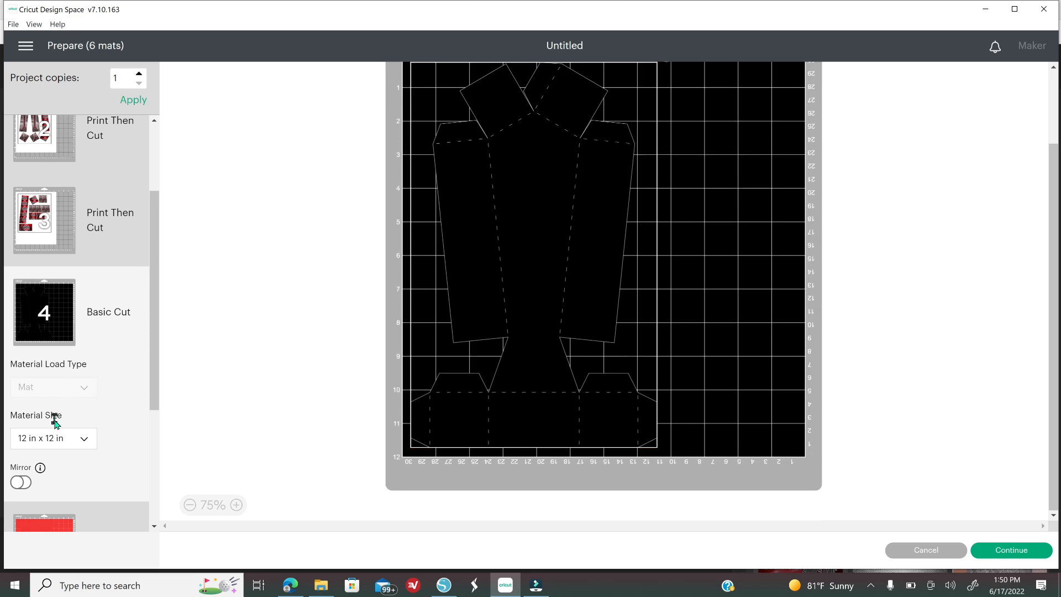
pyautogui.scroll(-3, 56, 436)
pyautogui.click(40, 442)
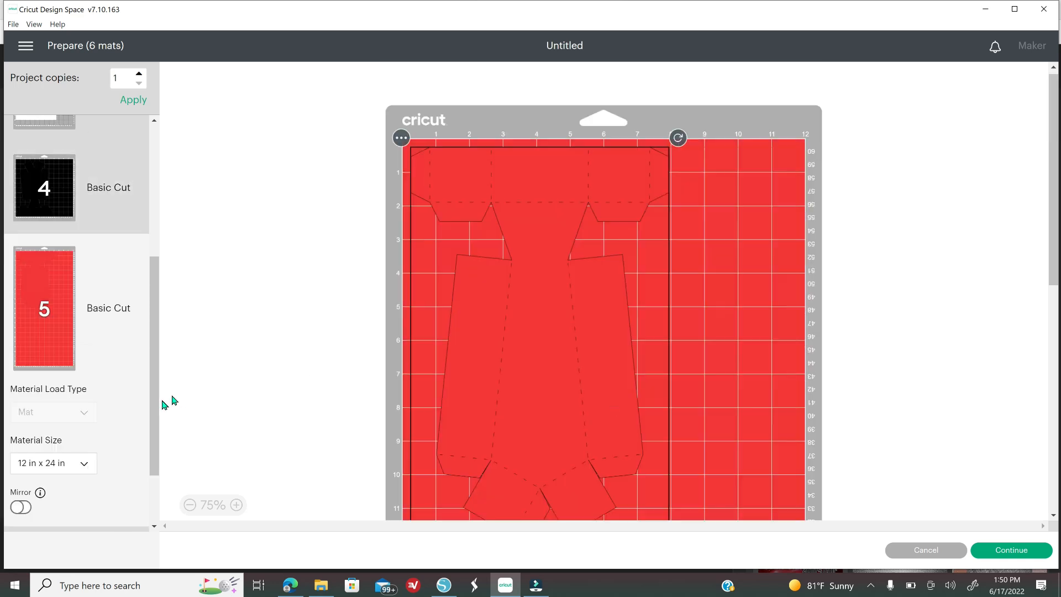
pyautogui.scroll(-4, 608, 381)
pyautogui.scroll(-2, 39, 439)
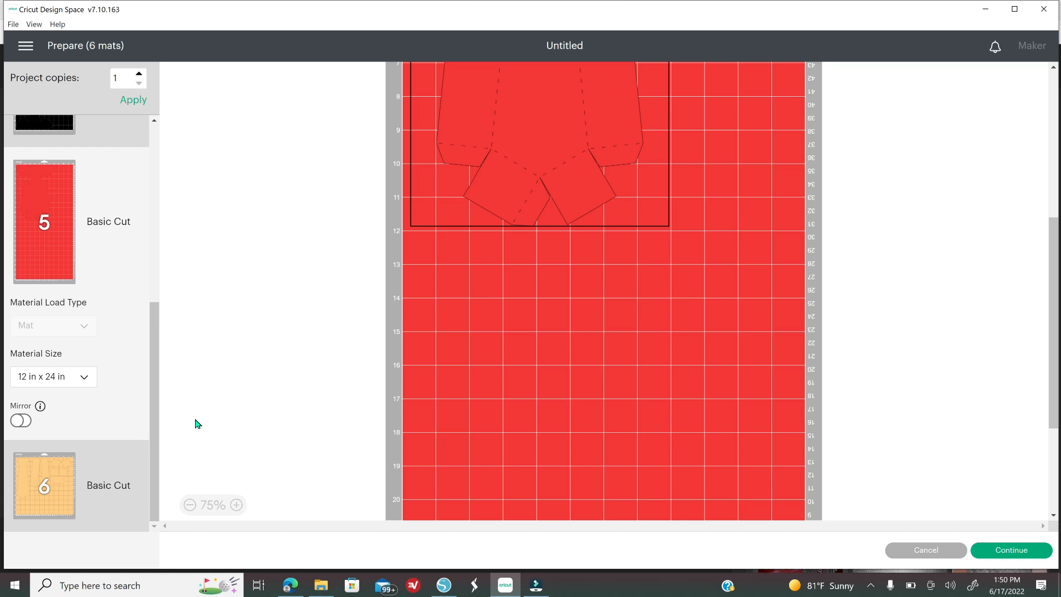
pyautogui.scroll(-3, 161, 415)
pyautogui.scroll(6, 33, 412)
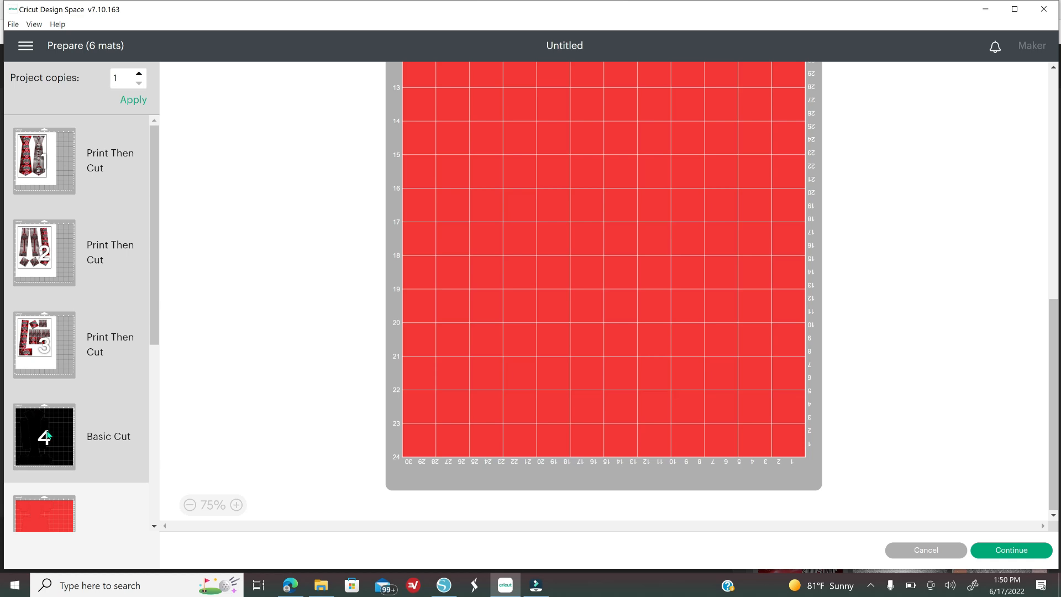
pyautogui.scroll(-6, 32, 410)
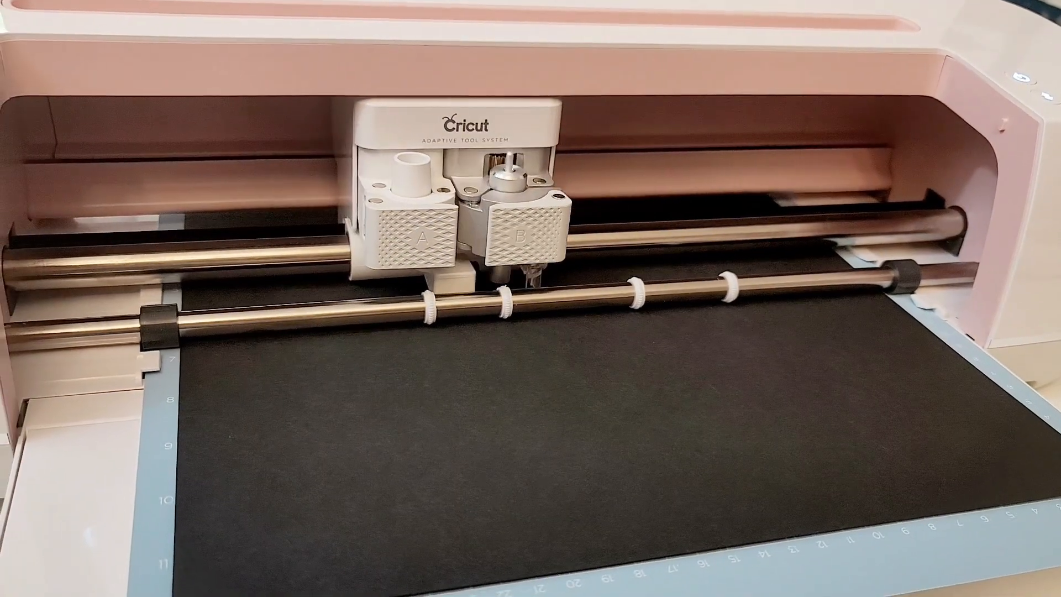